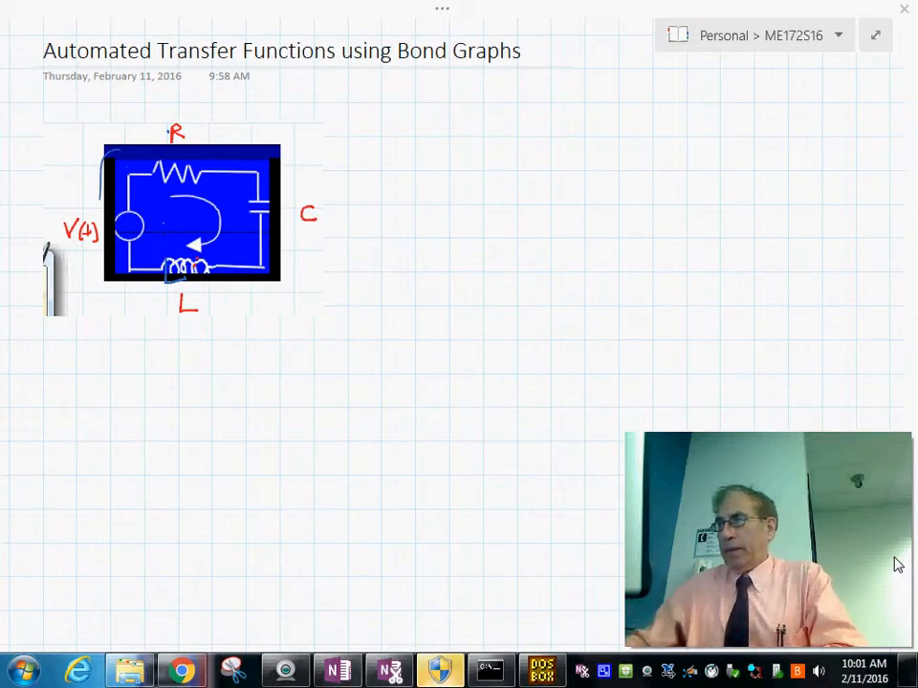
# Leave full-page view and pick the thin black pen from the Draw tools
pyautogui.rightClick(704, 463)
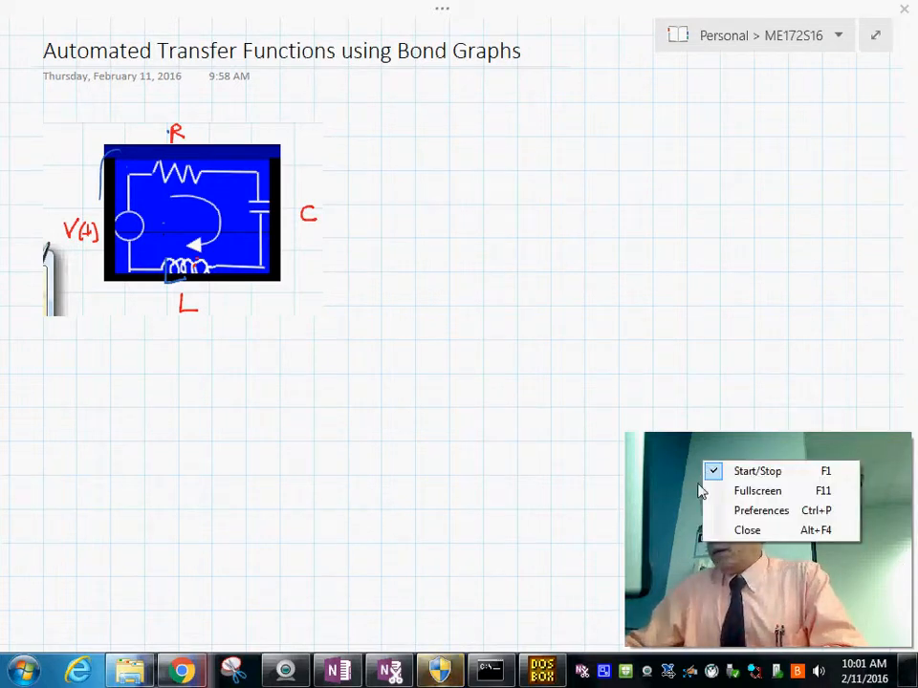
pyautogui.click(754, 532)
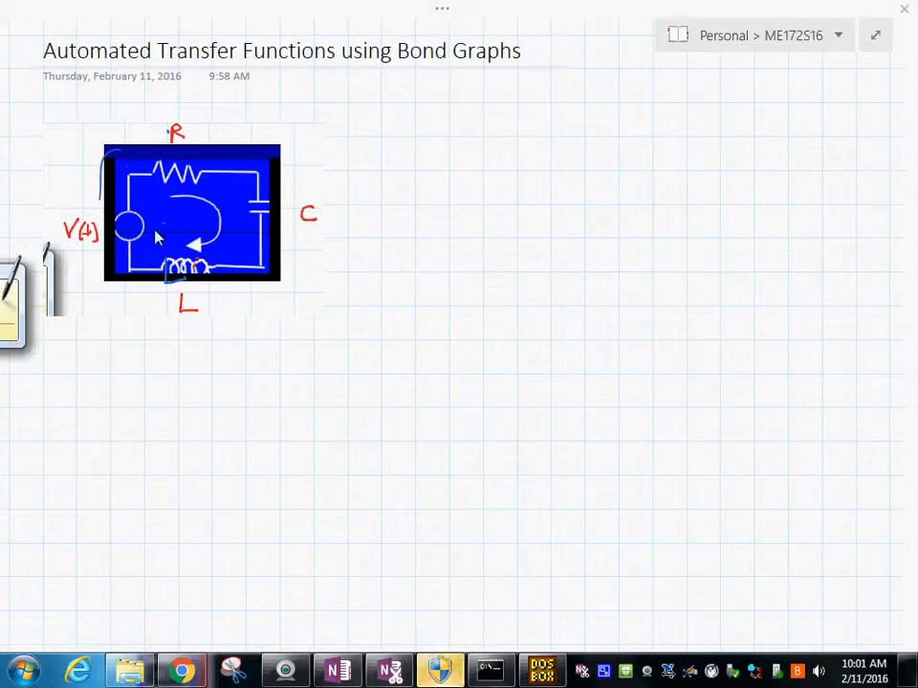
pyautogui.click(441, 14)
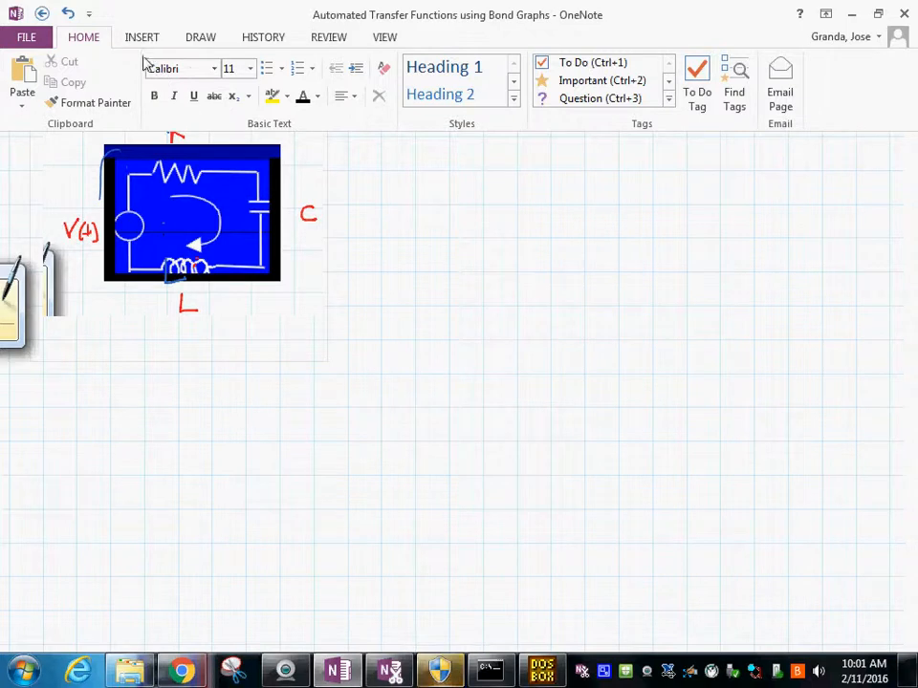
pyautogui.click(201, 39)
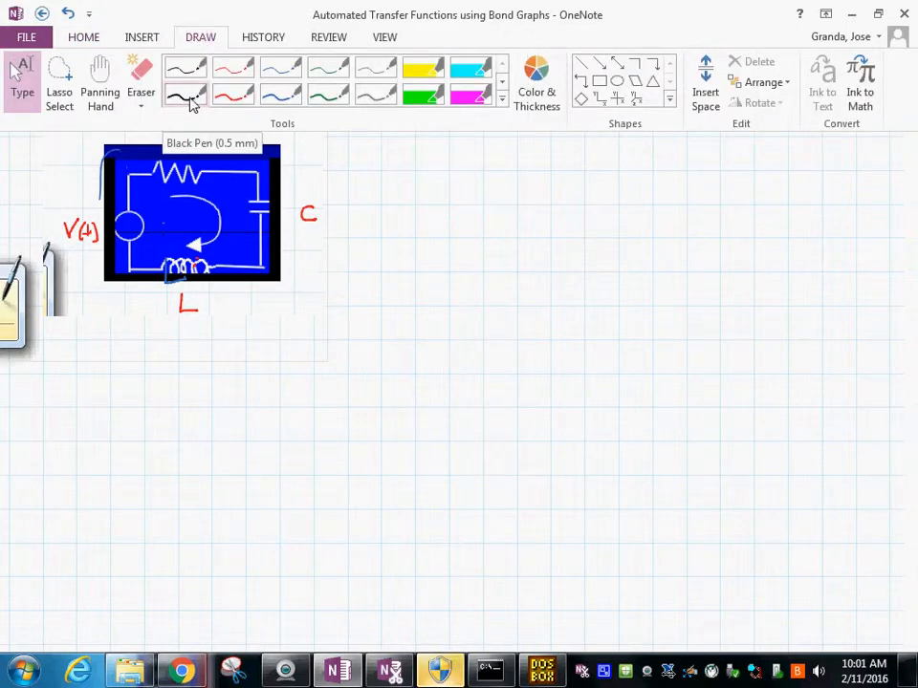
pyautogui.click(188, 101)
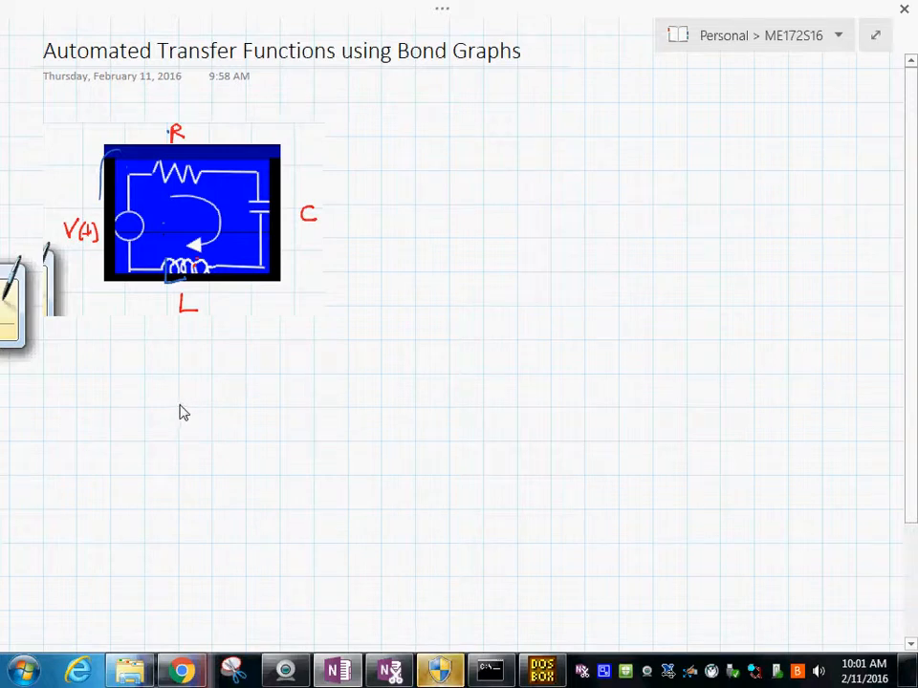
# Handwrite a '1' junction with a small 'i' beneath it below the circuit
pyautogui.moveTo(179, 399); pyautogui.dragTo(185, 412)
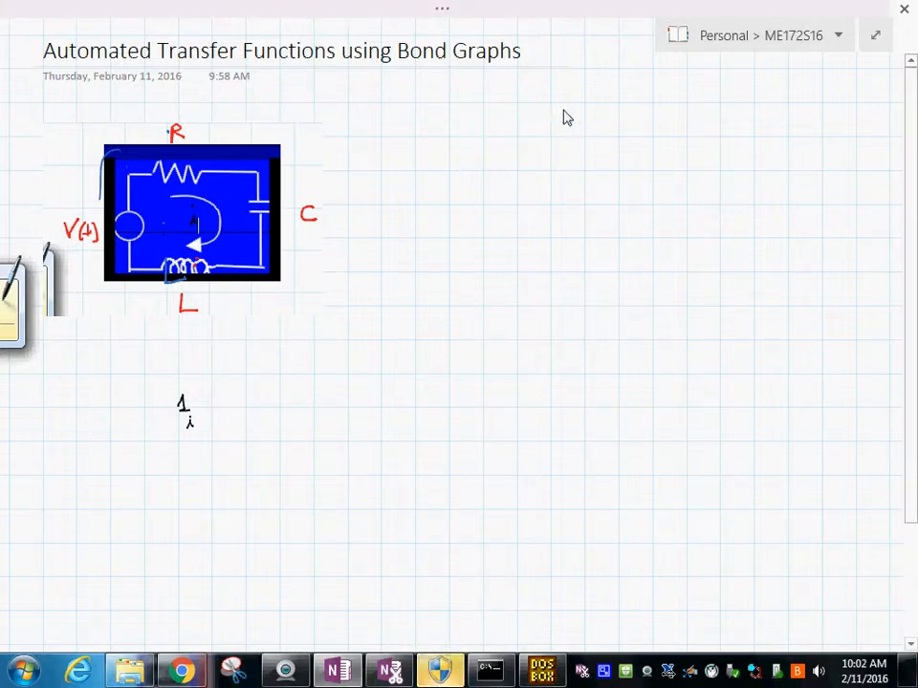
pyautogui.click(442, 11)
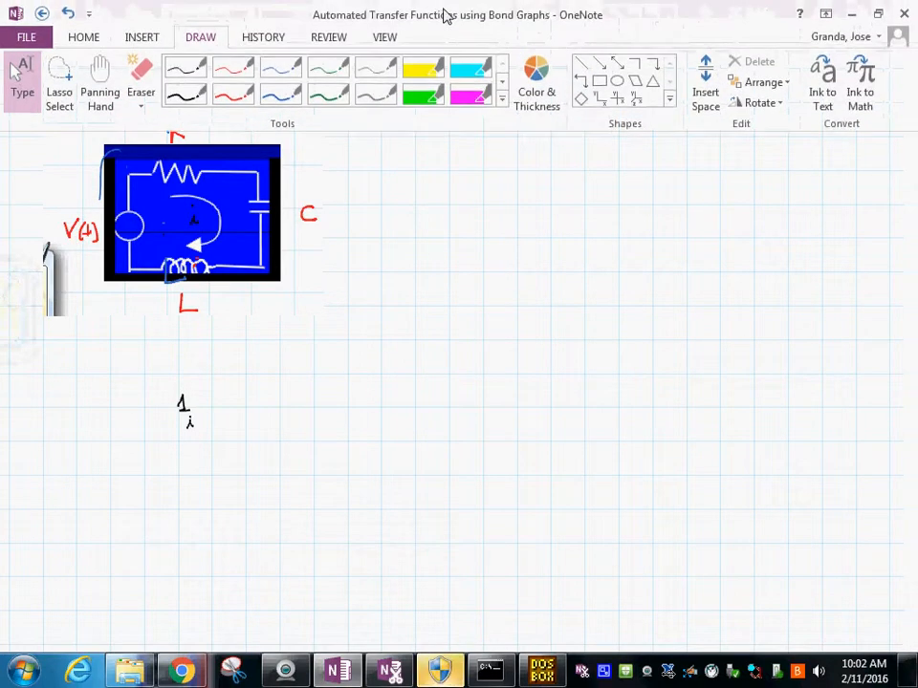
# Start a text note right of the circuit with the heading STEPS in capitals
pyautogui.click(36, 88)
pyautogui.click(348, 127)
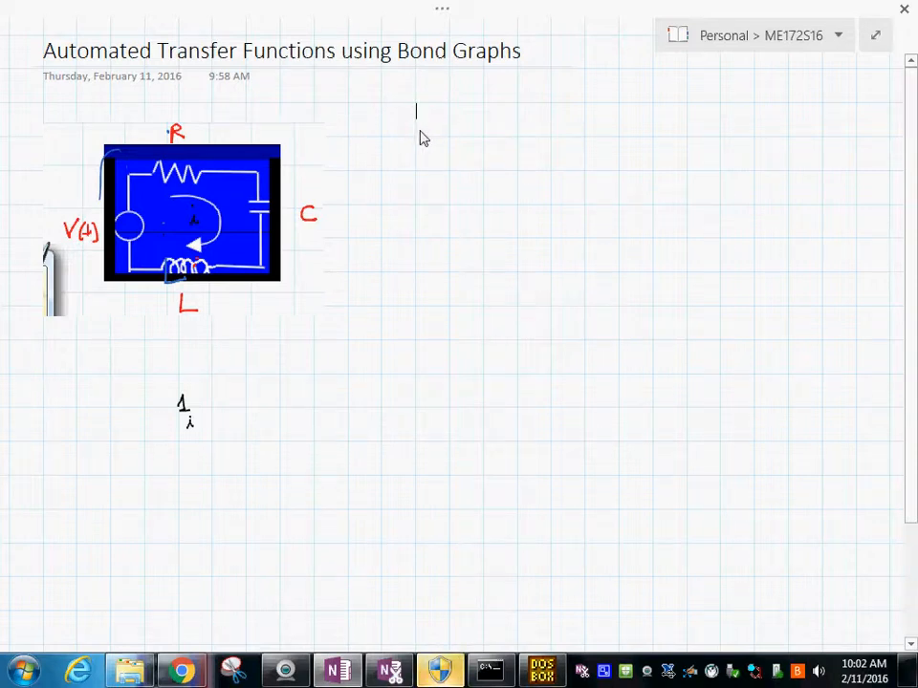
pyautogui.press('capslock')
pyautogui.write('STEPS')
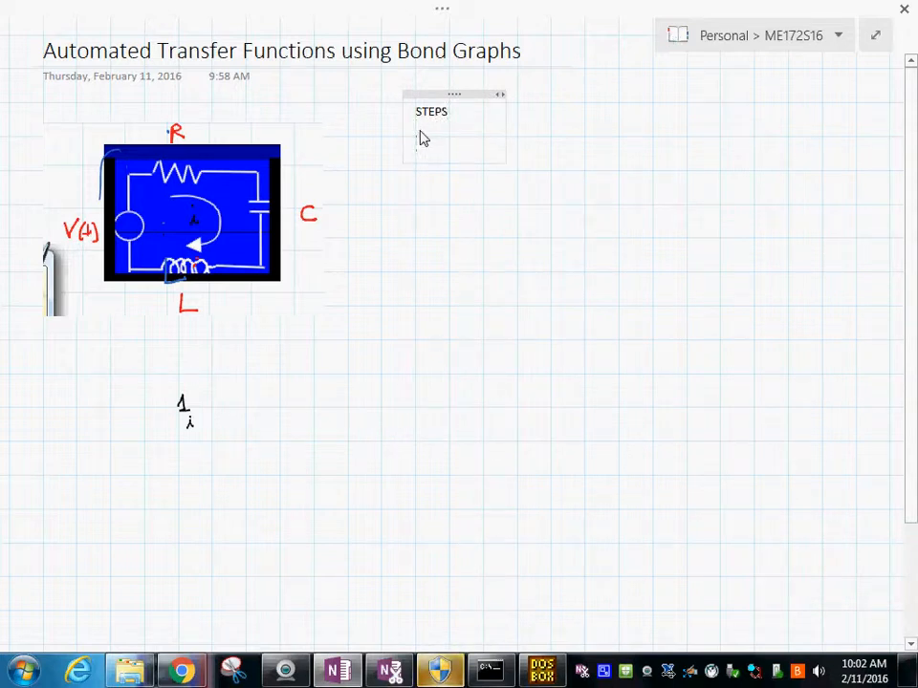
pyautogui.press('capslock')
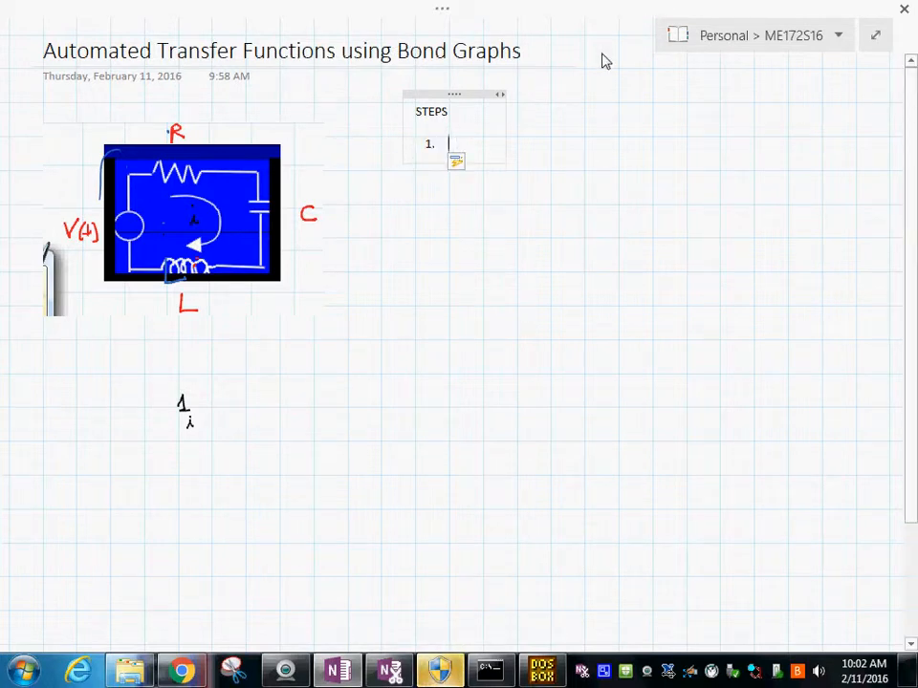
pyautogui.write('U')
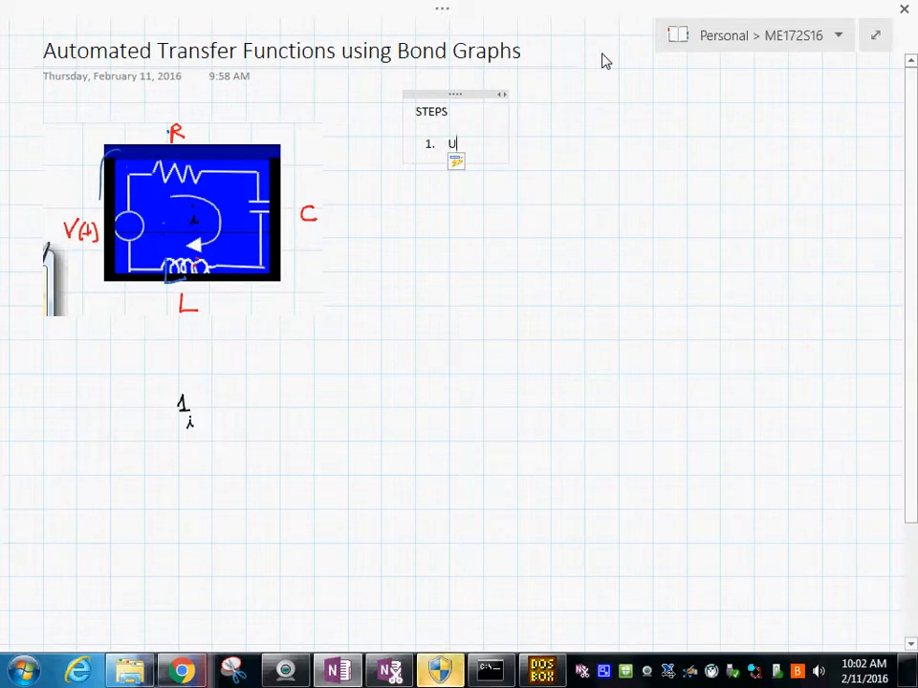
pyautogui.write('d')
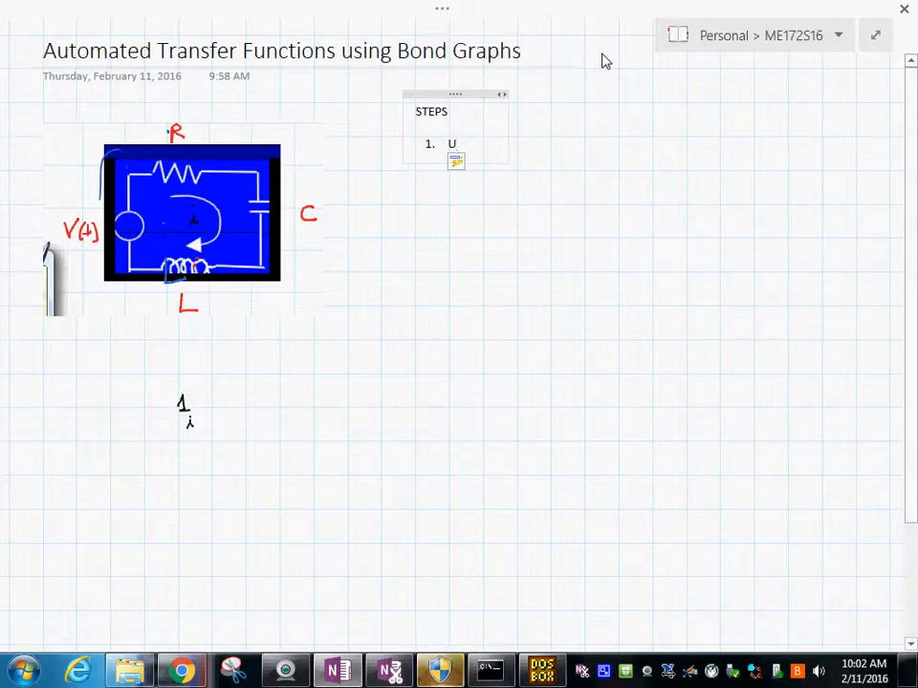
pyautogui.write('e a ')
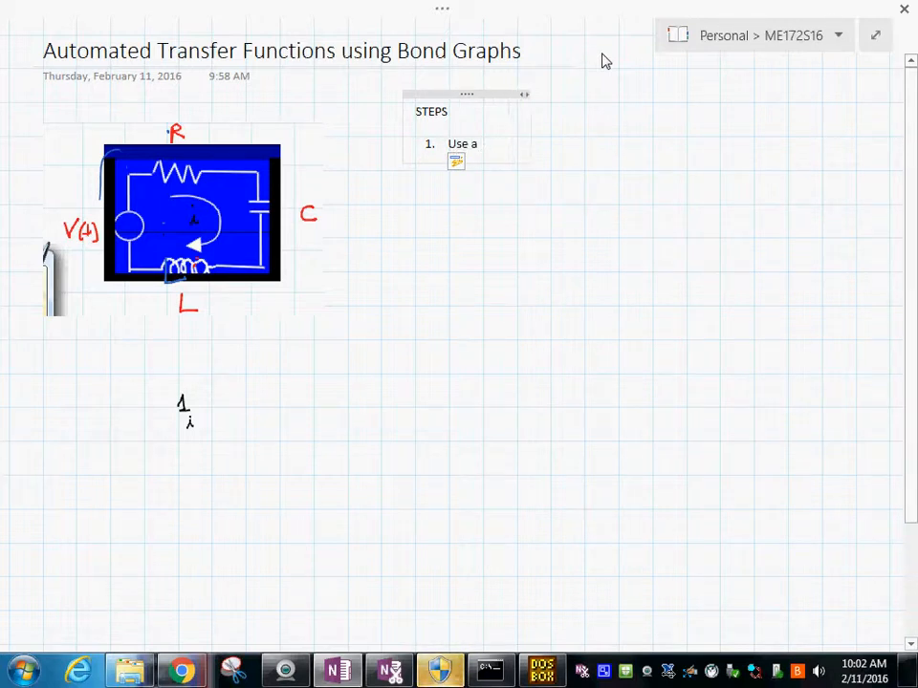
pyautogui.write('1ju')
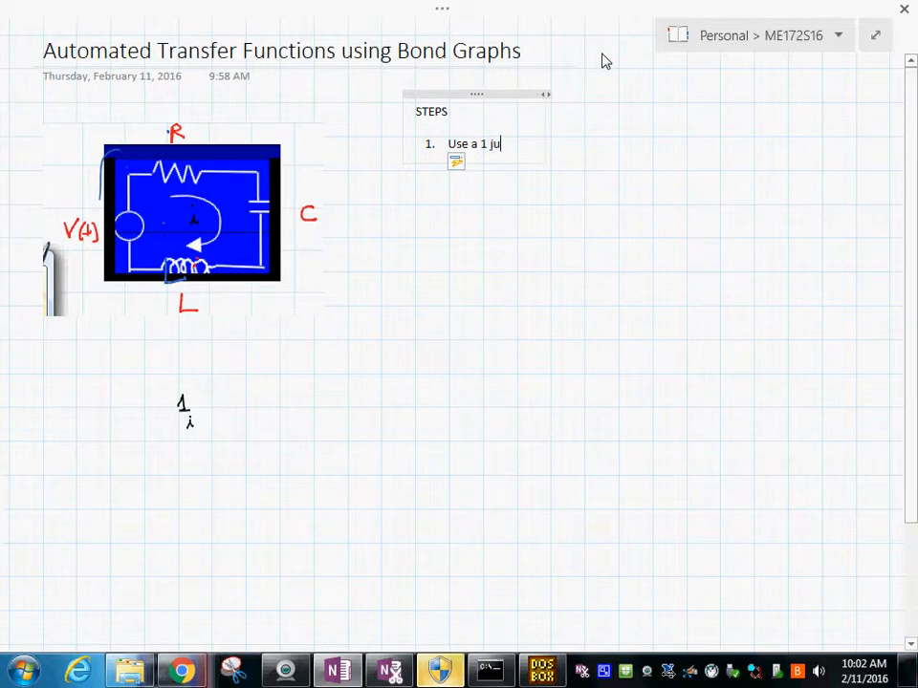
pyautogui.write('nction of e')
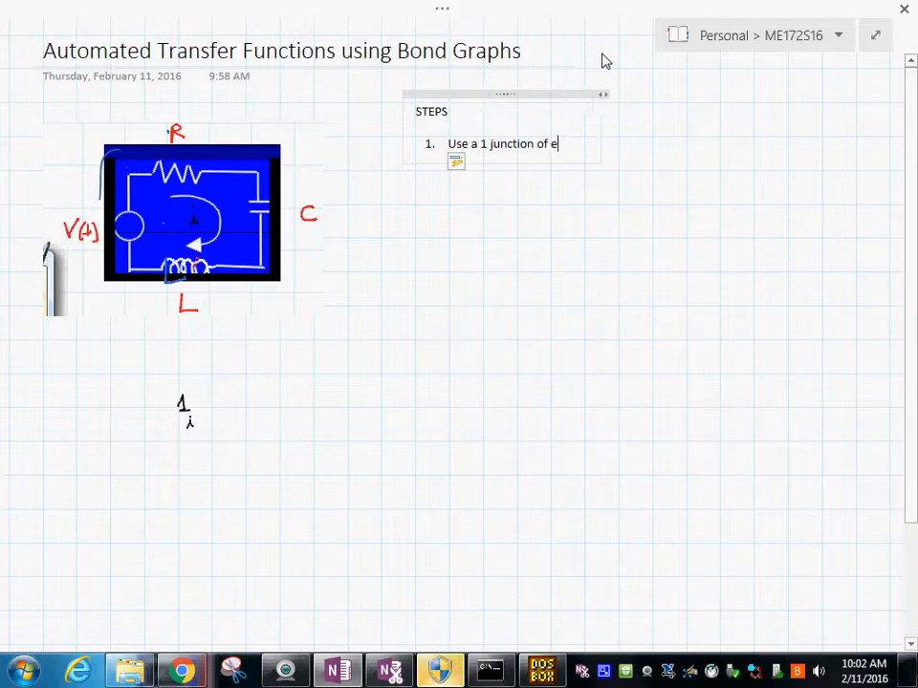
pyautogui.write('ach disti')
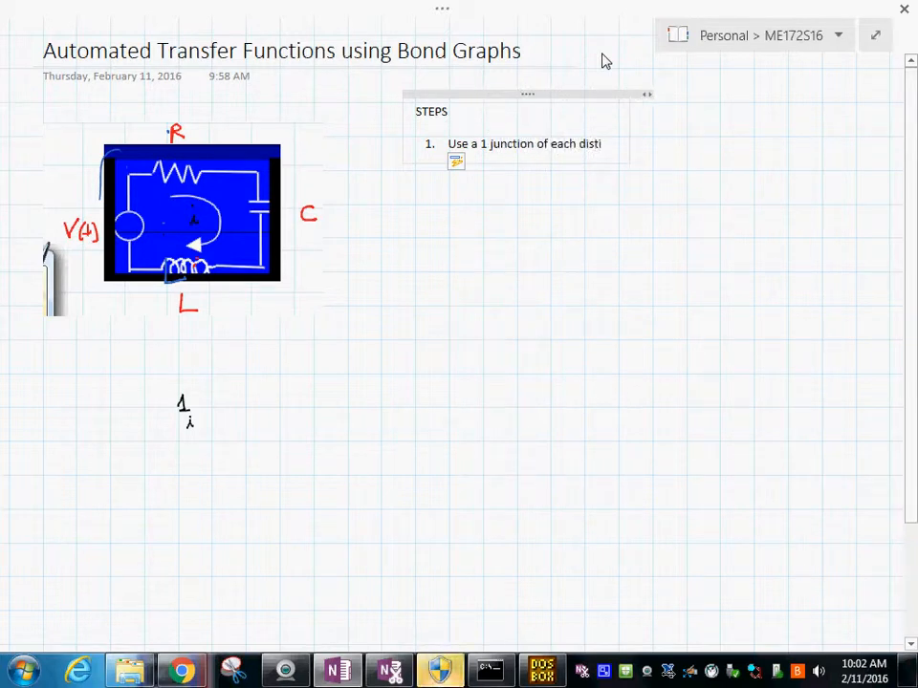
pyautogui.write('c')
# Write two numbered steps: a 1 junction per distinct current, attach its elements
pyautogui.press('BackSpace')
pyautogui.write('nct')
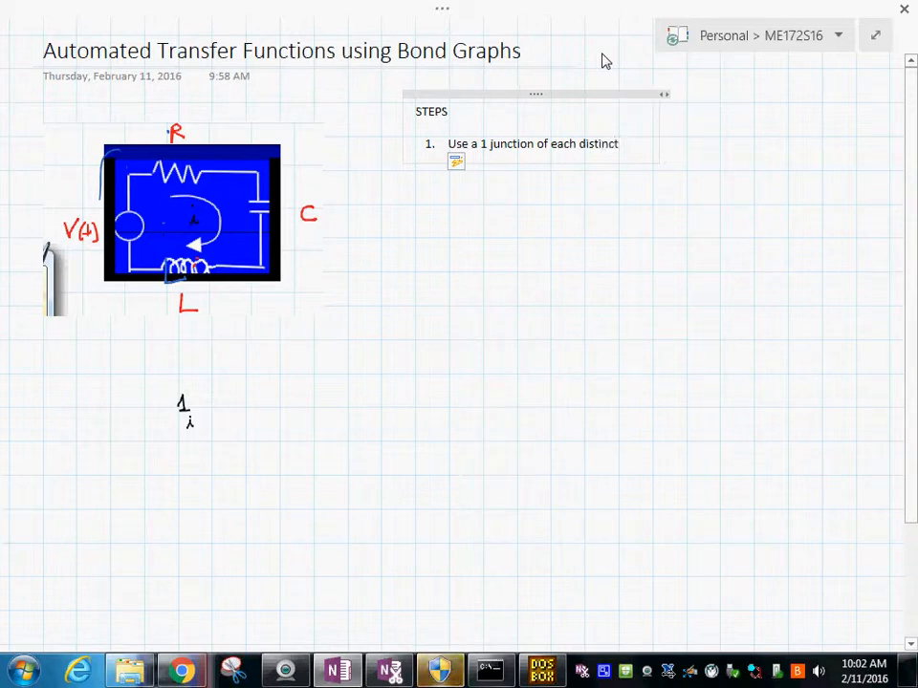
pyautogui.write(' cu')
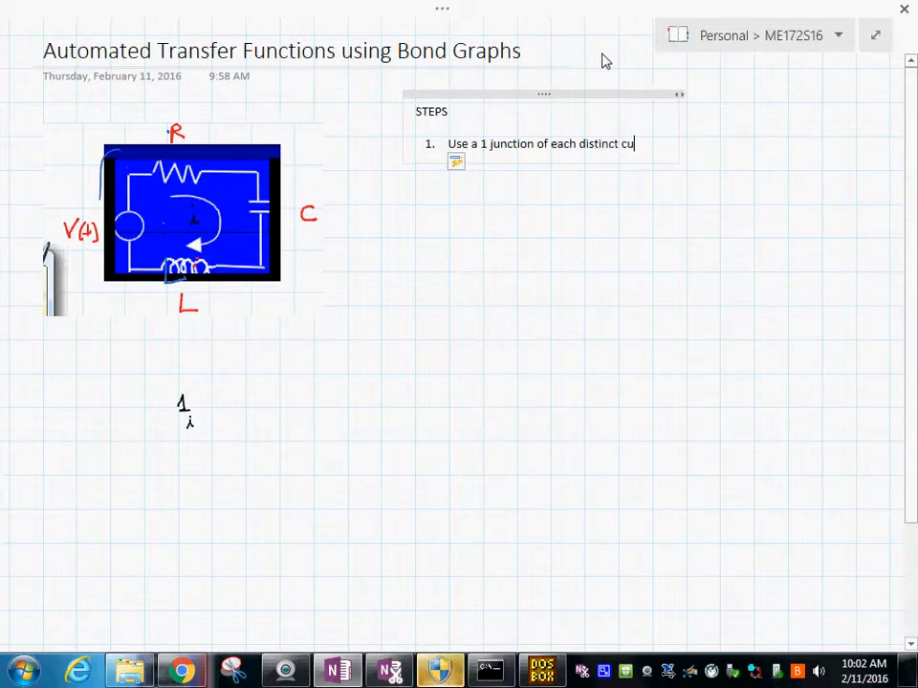
pyautogui.write('rrent')
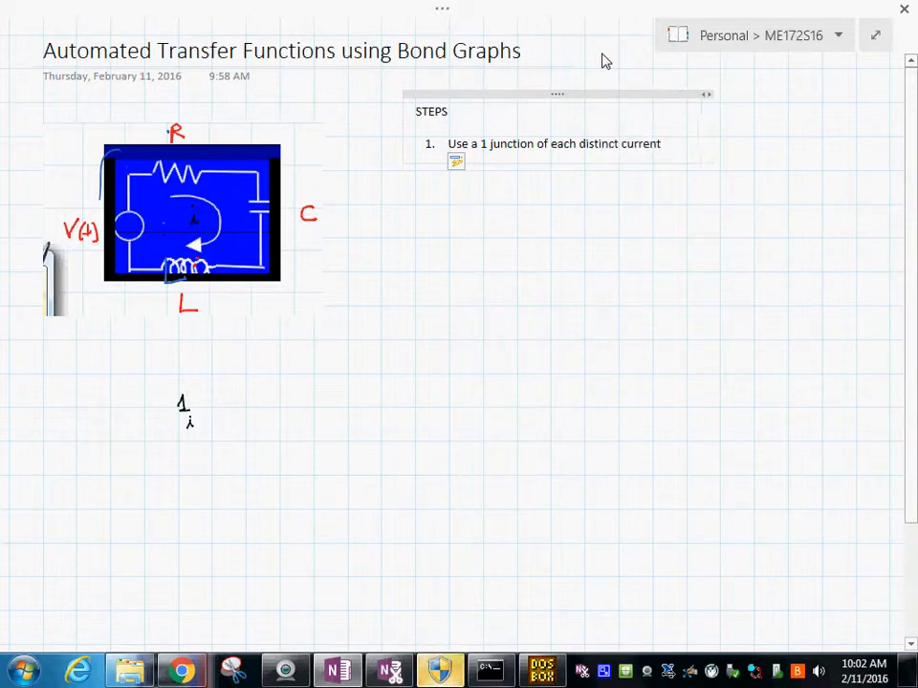
pyautogui.press('Return')
pyautogui.write('Attach the elements t')
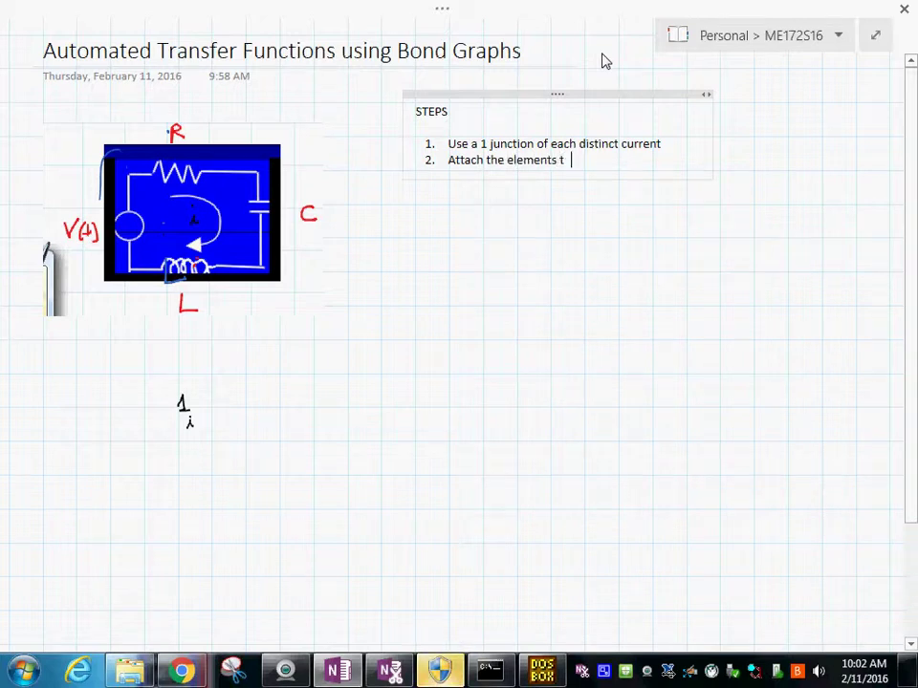
pyautogui.write('hat experience')
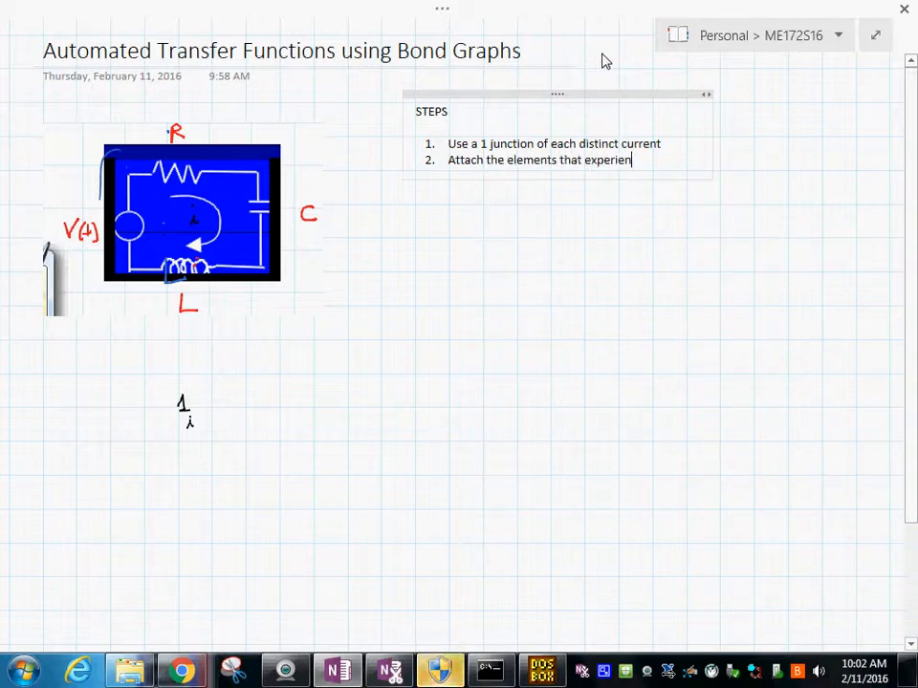
pyautogui.write(' that cur')
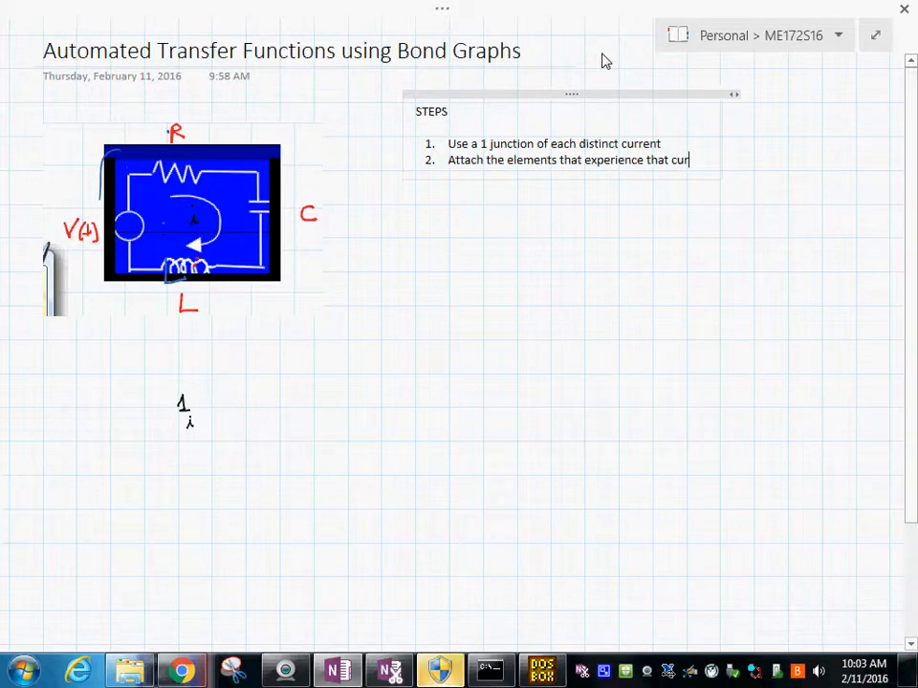
pyautogui.write('rent')
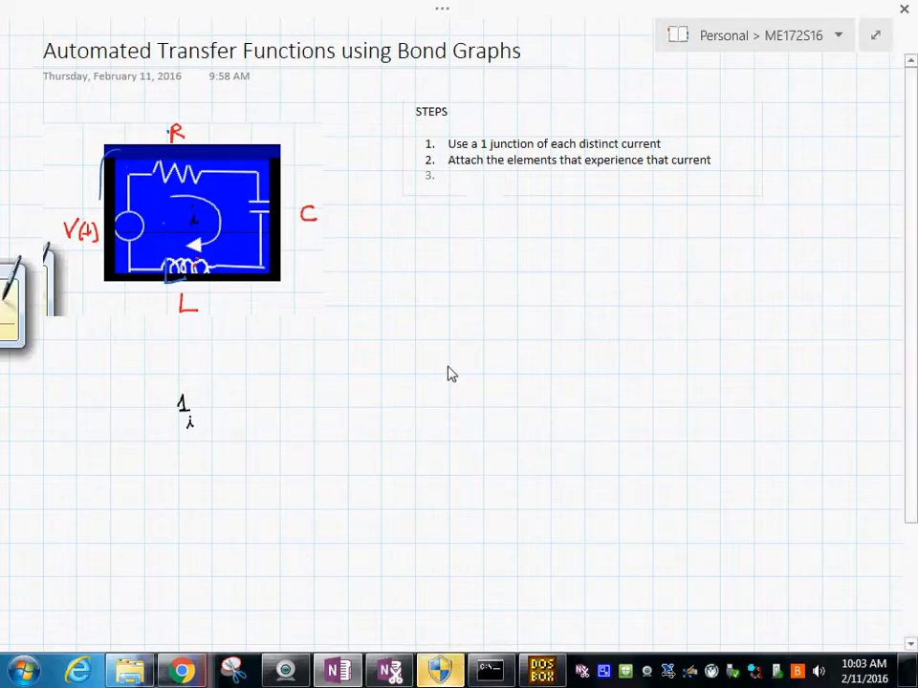
# Ink the source bond into the 1 junction and label it V : SE
pyautogui.moveTo(429, 379); pyautogui.dragTo(412, 398)
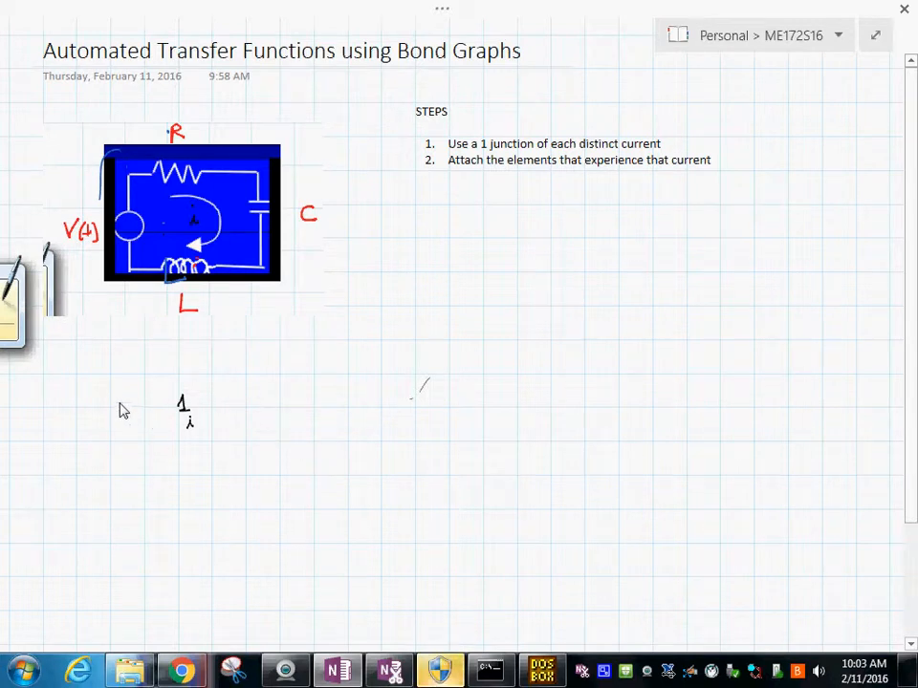
pyautogui.moveTo(106, 406)
pyautogui.mouseDown()
pyautogui.moveTo(171, 406)
pyautogui.moveTo(164, 411)
pyautogui.mouseUp()
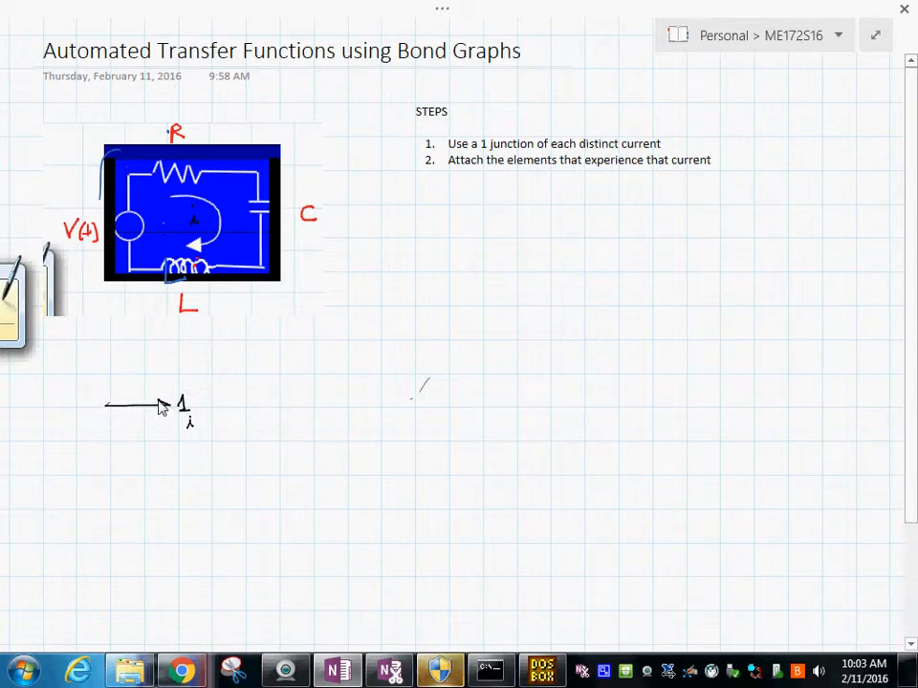
pyautogui.moveTo(80, 397)
pyautogui.mouseDown()
pyautogui.moveTo(72, 414)
pyautogui.moveTo(92, 412)
pyautogui.mouseUp()
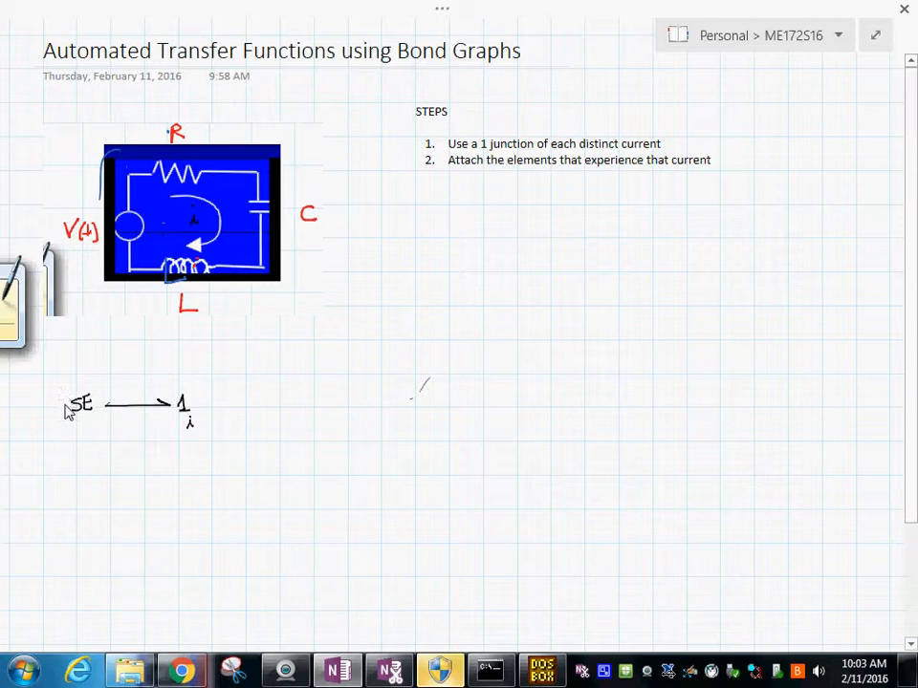
pyautogui.click(62, 402)
pyautogui.moveTo(44, 399); pyautogui.dragTo(55, 399)
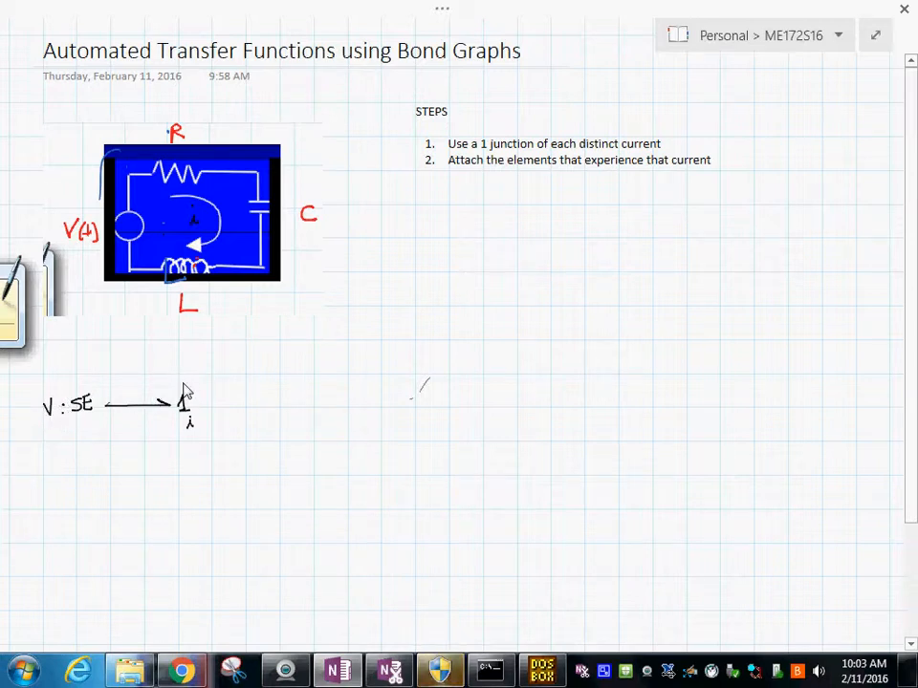
# Add an upward bond labelled R : R and a rightward bond labelled C : c
pyautogui.moveTo(183, 380)
pyautogui.mouseDown()
pyautogui.moveTo(183, 341)
pyautogui.moveTo(197, 342)
pyautogui.mouseUp()
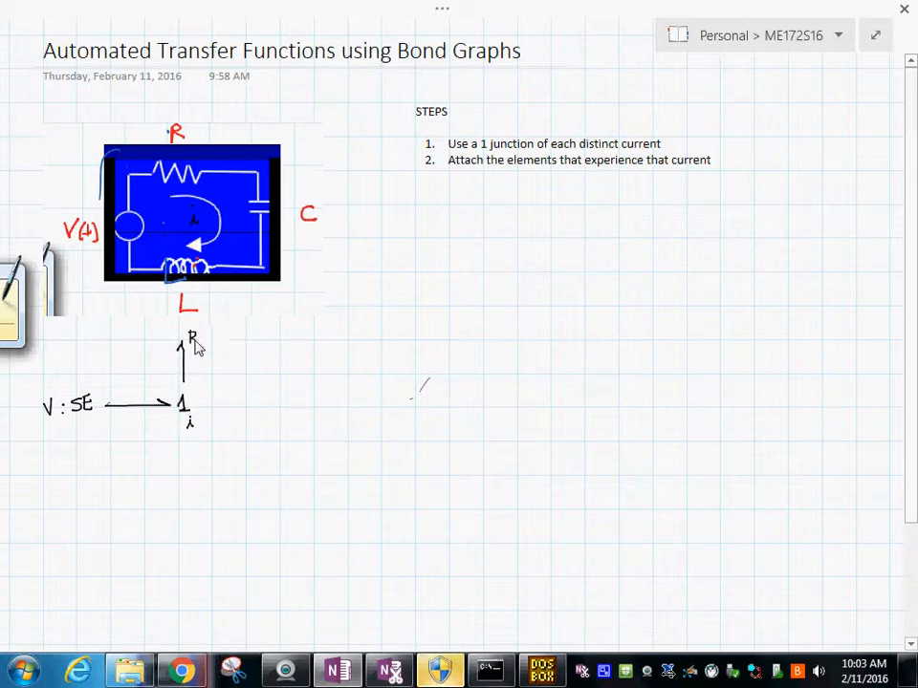
pyautogui.click(202, 341)
pyautogui.moveTo(215, 342); pyautogui.dragTo(223, 339)
pyautogui.moveTo(205, 407); pyautogui.dragTo(305, 409)
pyautogui.click(324, 402)
pyautogui.moveTo(346, 399); pyautogui.dragTo(344, 406)
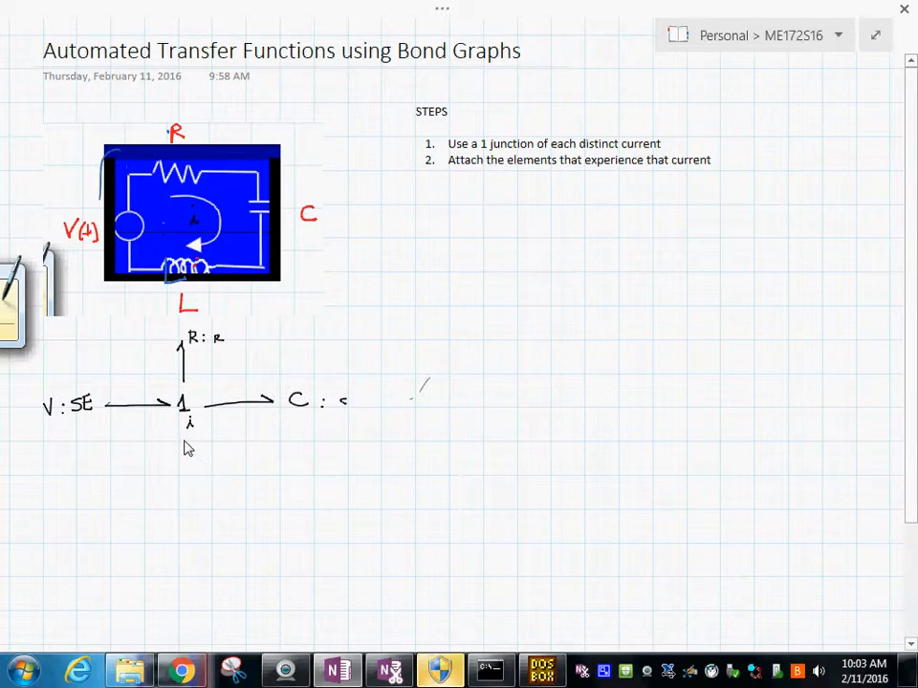
# Add a downward bond from the 1 junction labelled I : L
pyautogui.moveTo(183, 435); pyautogui.dragTo(182, 478)
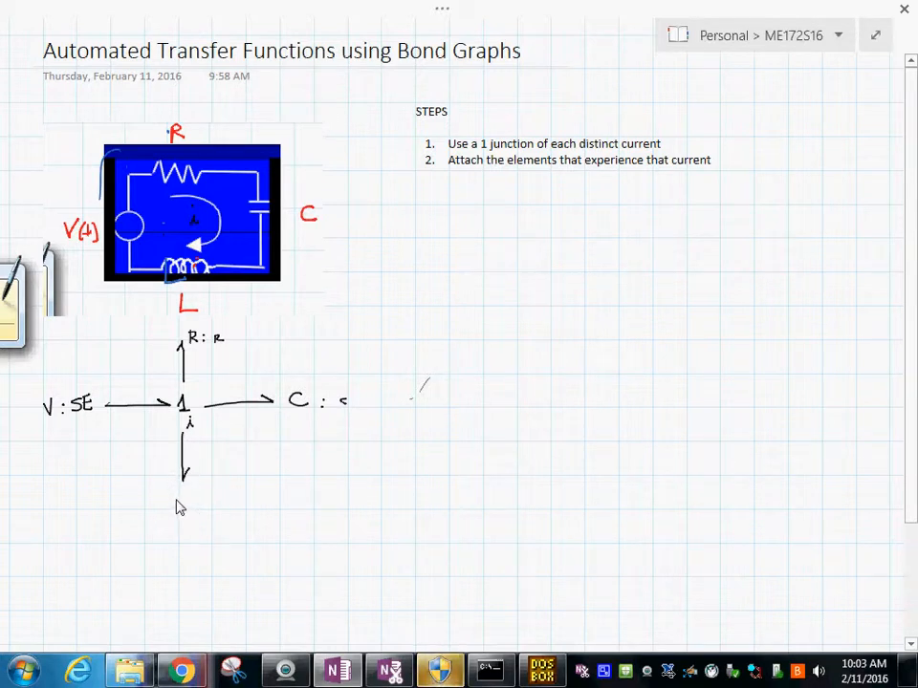
pyautogui.moveTo(174, 499); pyautogui.dragTo(192, 496)
pyautogui.moveTo(184, 497); pyautogui.dragTo(194, 509)
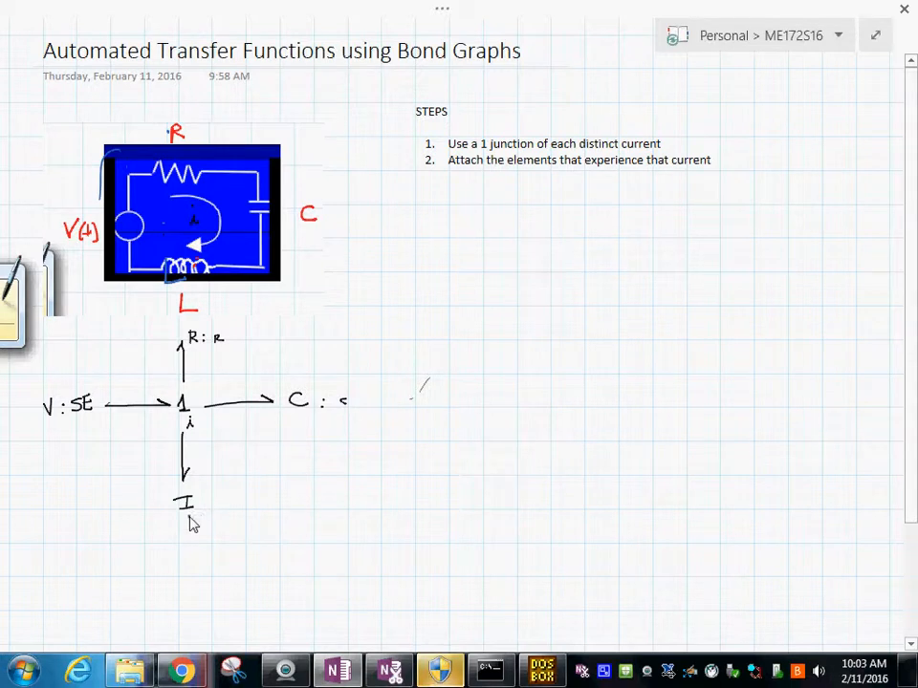
pyautogui.click(192, 513)
pyautogui.click(192, 518)
pyautogui.moveTo(190, 525); pyautogui.dragTo(198, 539)
pyautogui.click(669, 347)
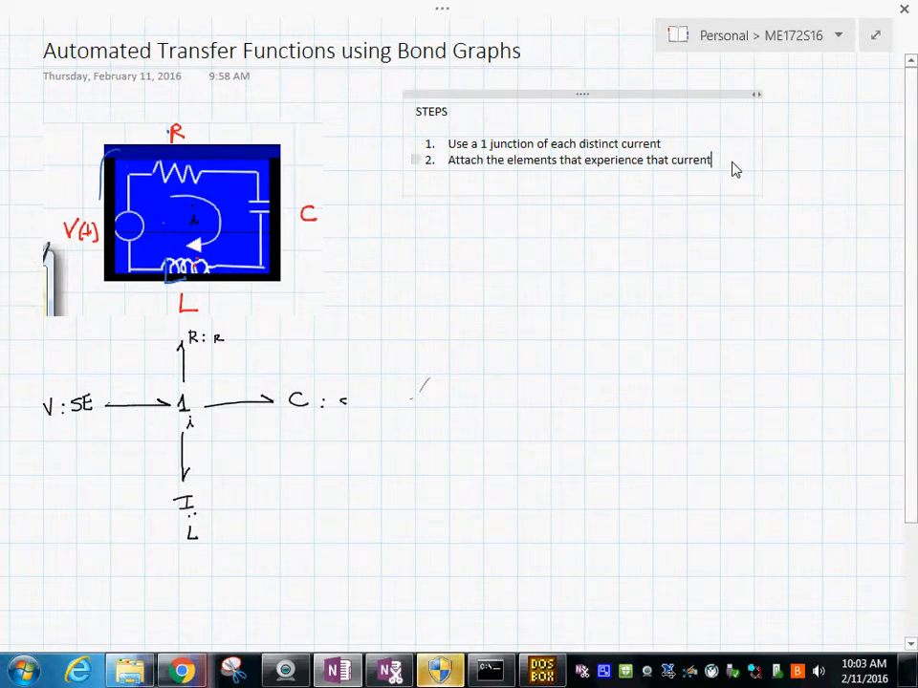
# Add steps 3–5: use 0 junctions for current differences, enter in CAMPG, let CAMPG find transfer function
pyautogui.press('Return')
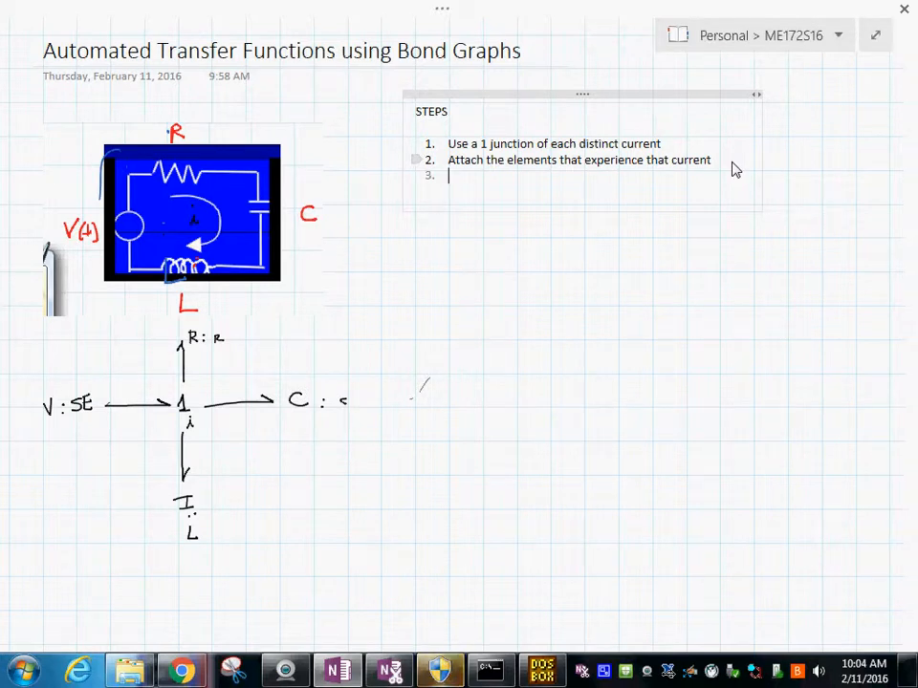
pyautogui.write('I')
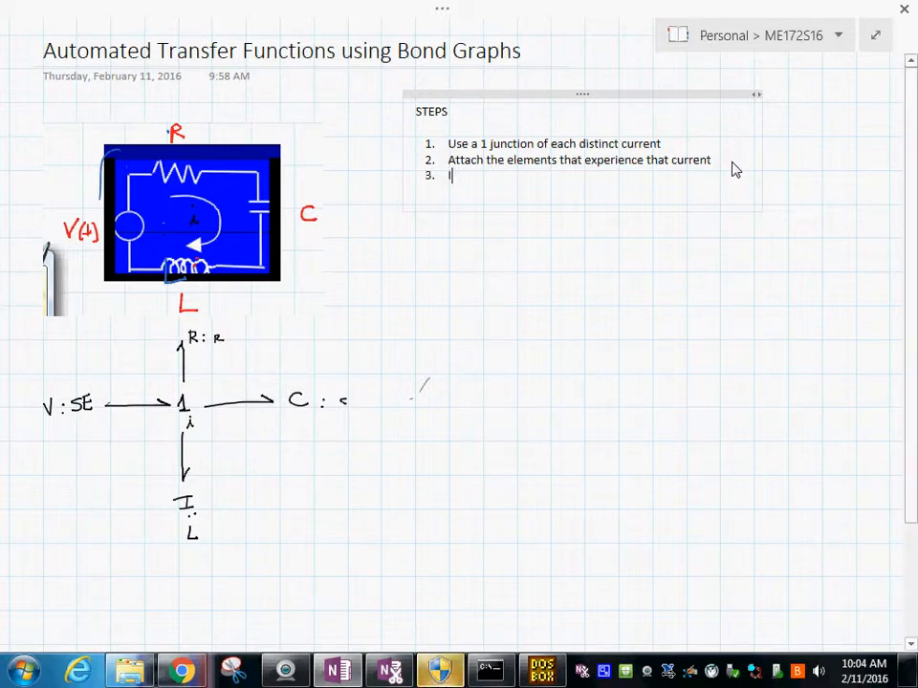
pyautogui.write('f relati')
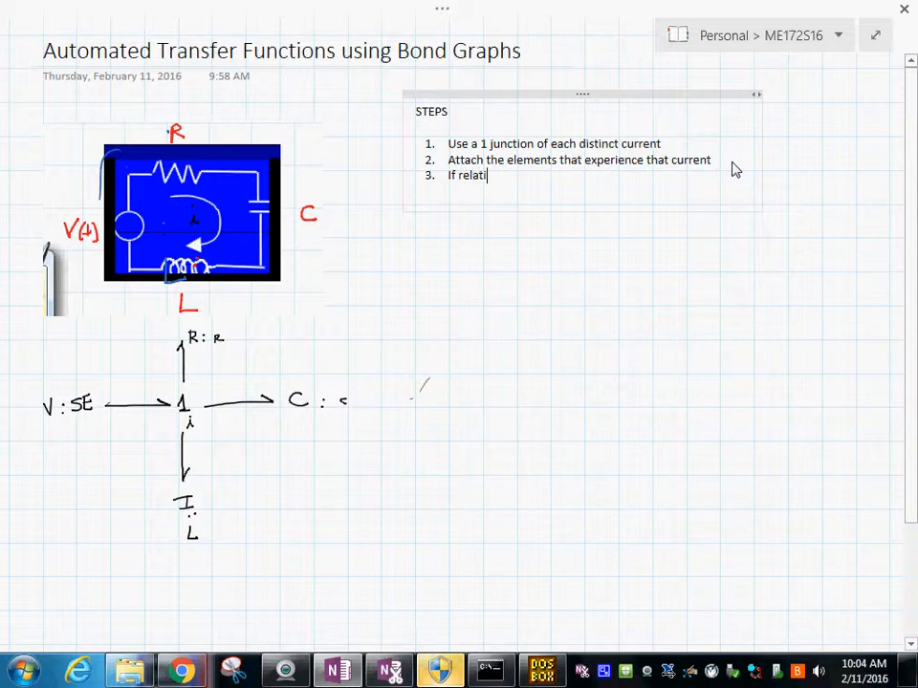
pyautogui.write('ve')
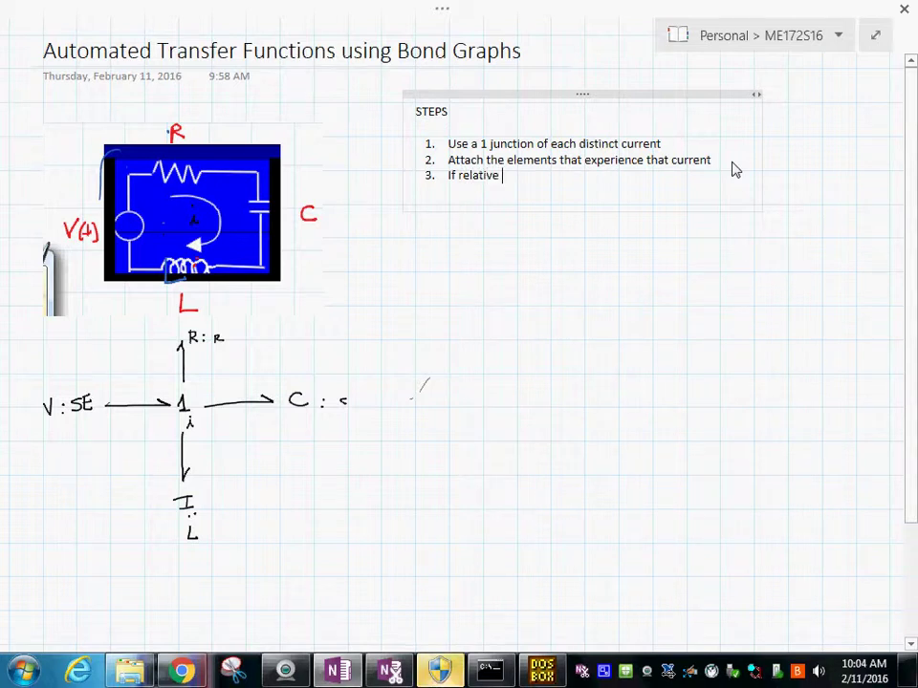
pyautogui.press('BackSpace')
pyautogui.press('BackSpace')
pyautogui.press('BackSpace')
pyautogui.press('BackSpace')
pyautogui.press('BackSpace')
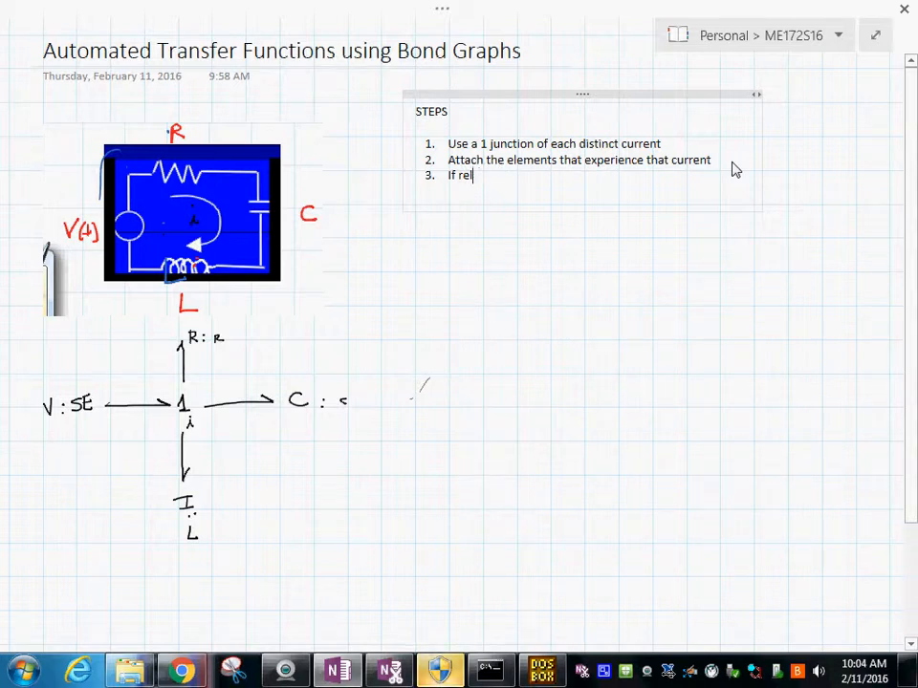
pyautogui.write('lement')
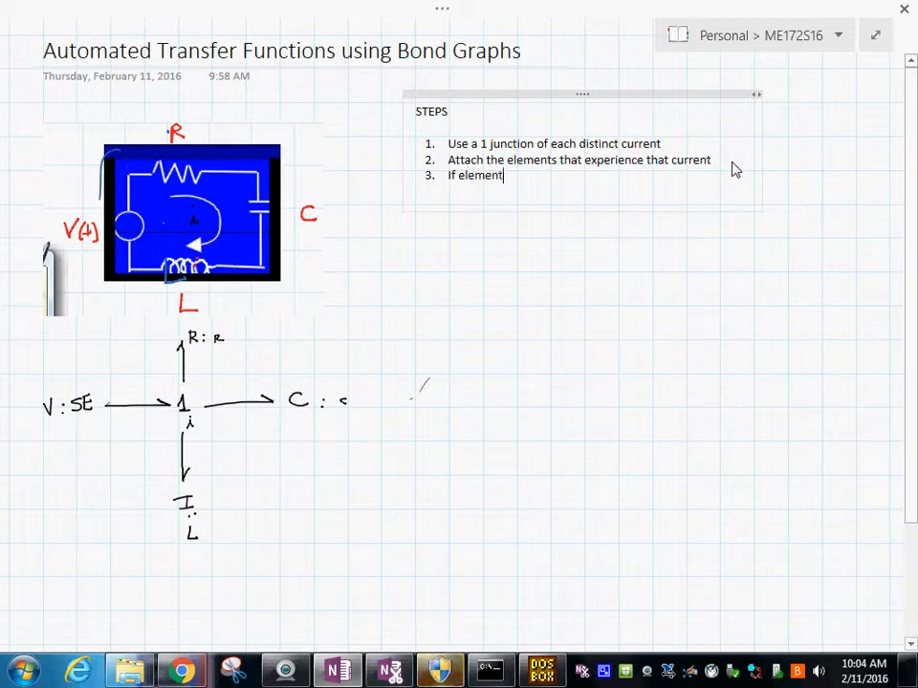
pyautogui.write('s see the diff')
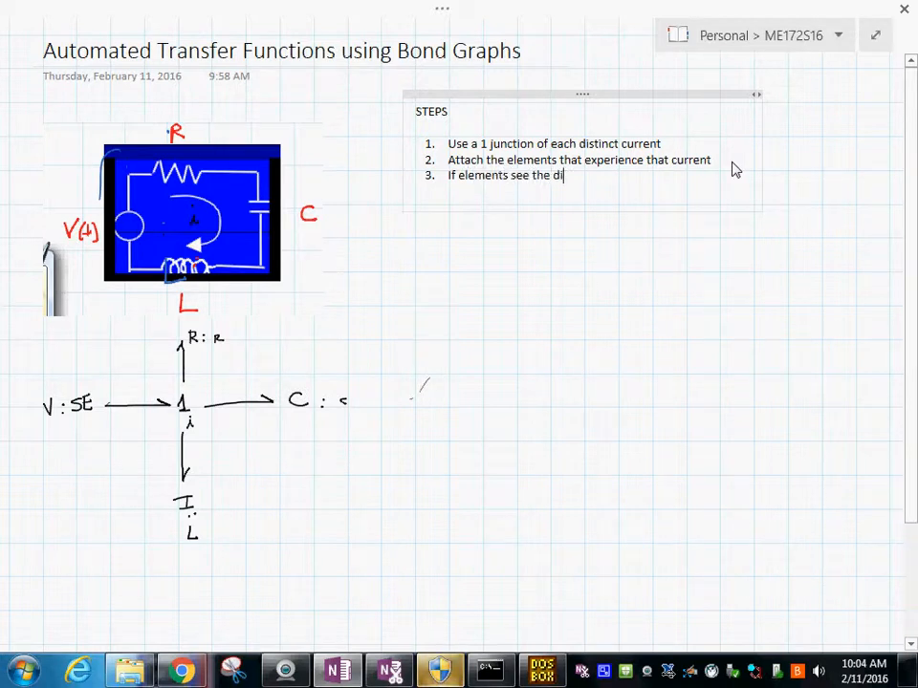
pyautogui.write('erence w')
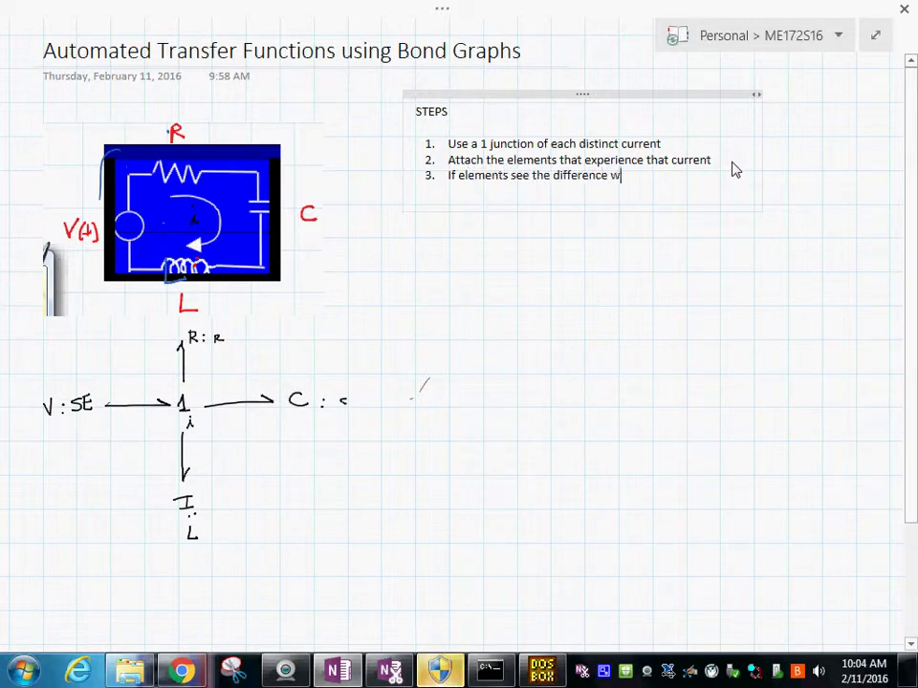
pyautogui.write('it')
pyautogui.press('BackSpace')
pyautogui.press('BackSpace')
pyautogui.press('BackSpace')
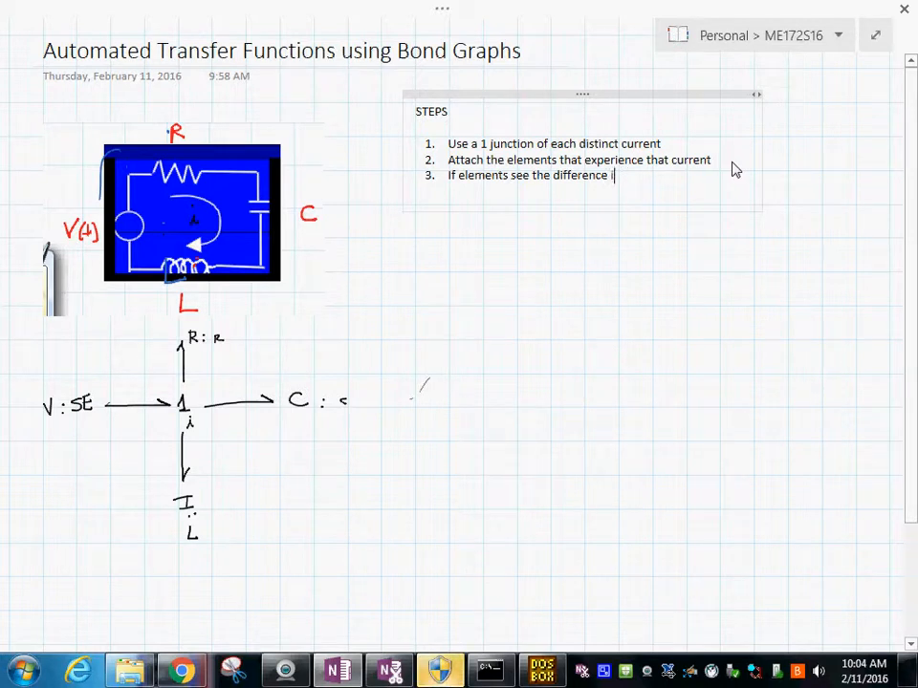
pyautogui.write('in')
pyautogui.press('BackSpace')
pyautogui.press('BackSpace')
pyautogui.press('BackSpace')
pyautogui.press('BackSpace')
pyautogui.press('BackSpace')
pyautogui.press('BackSpace')
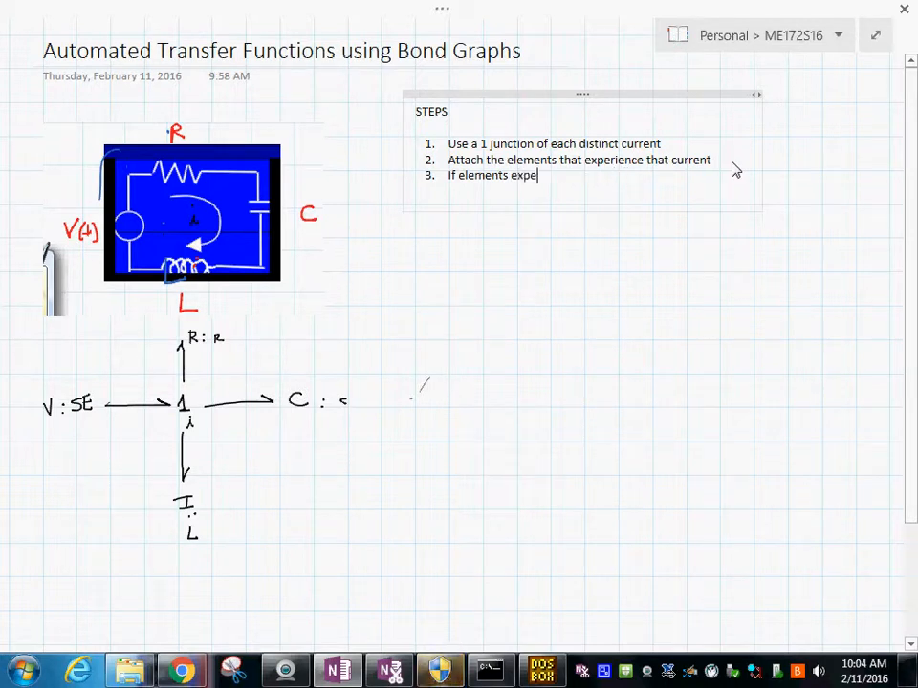
pyautogui.write('rience the')
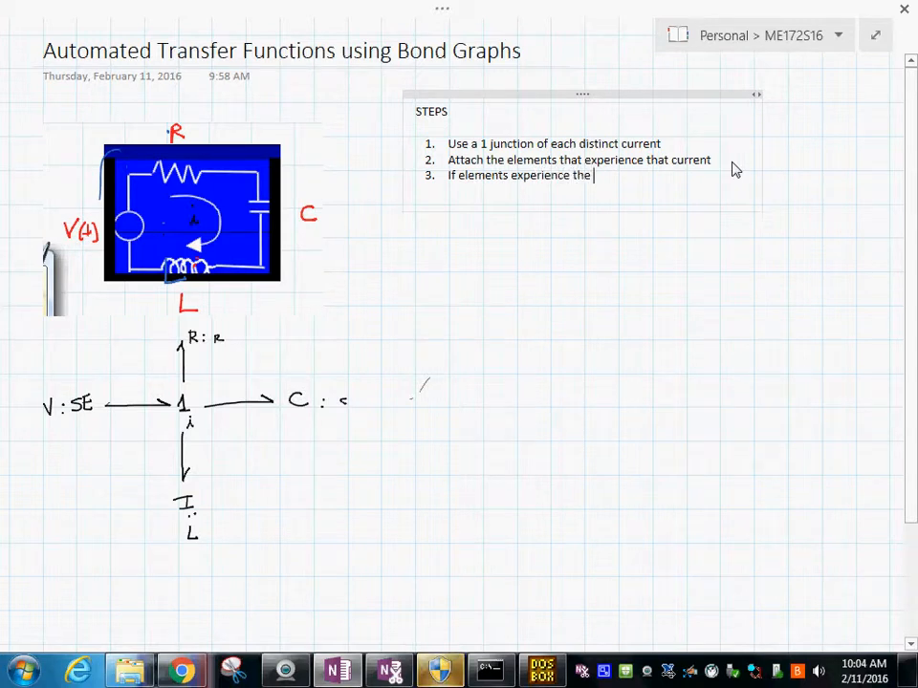
pyautogui.write(' differe')
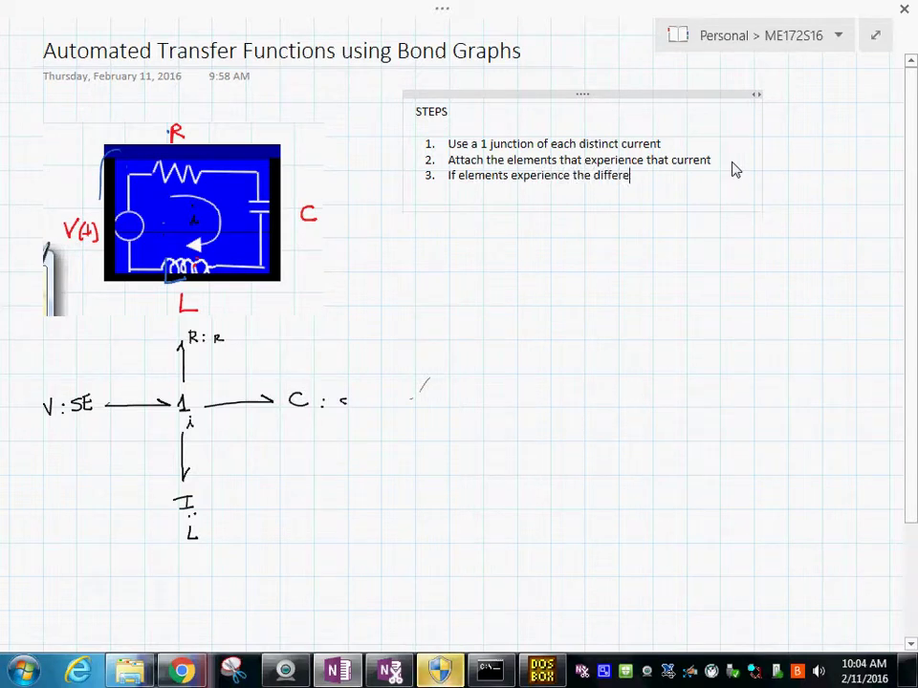
pyautogui.write('nce ')
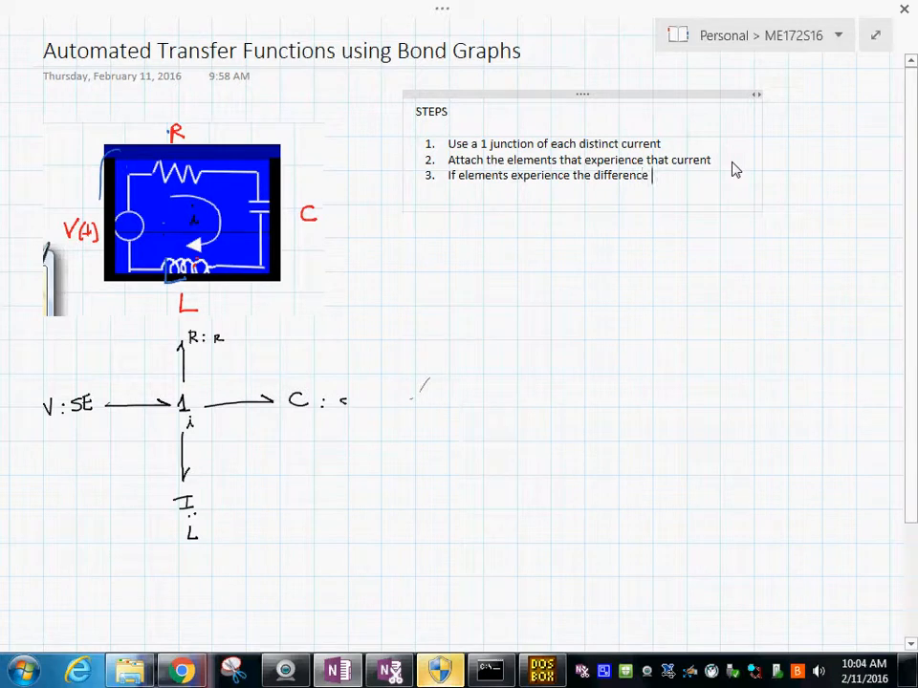
pyautogui.write('in curr')
pyautogui.write('ents')
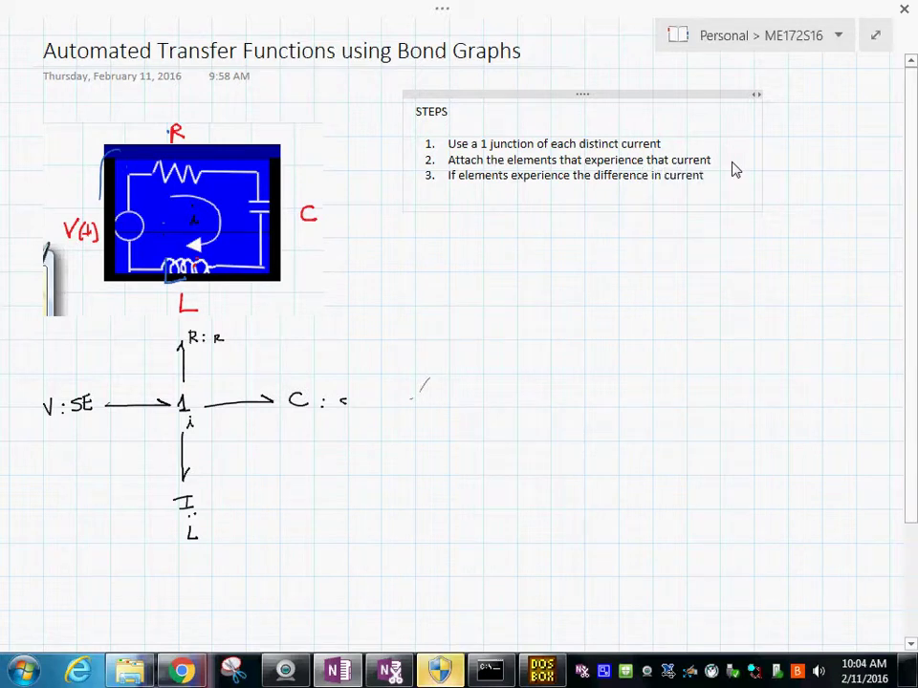
pyautogui.write(' s')
pyautogui.press('BackSpace')
pyautogui.write('us')
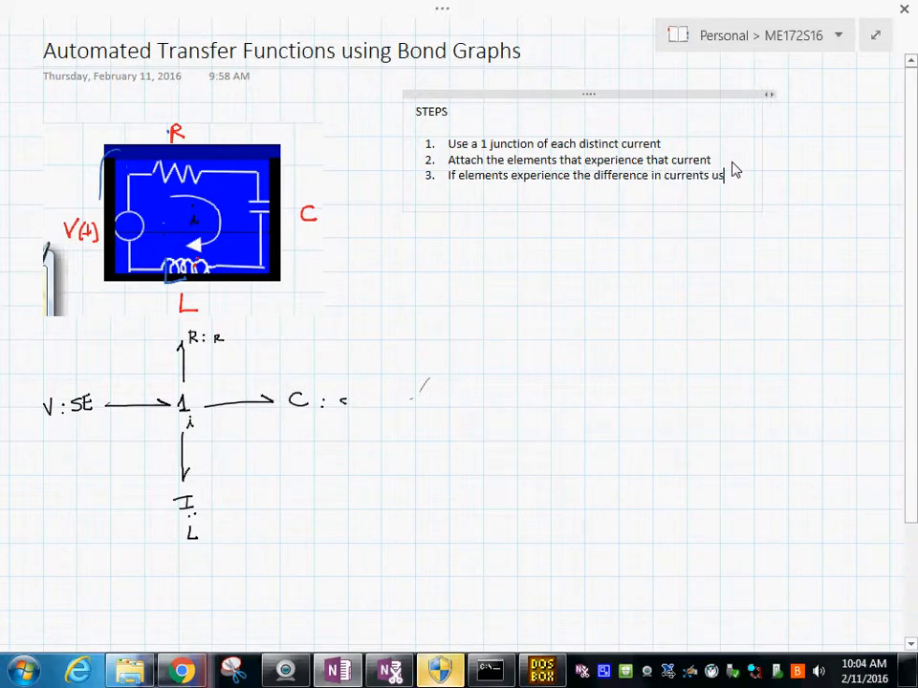
pyautogui.write('e')
pyautogui.write(' a')
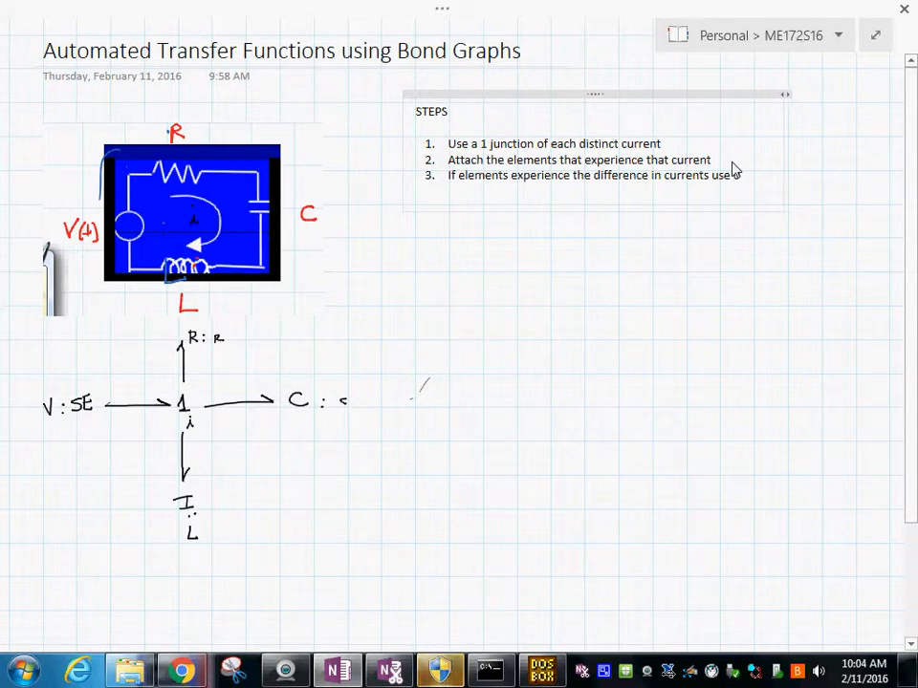
pyautogui.write(' junction')
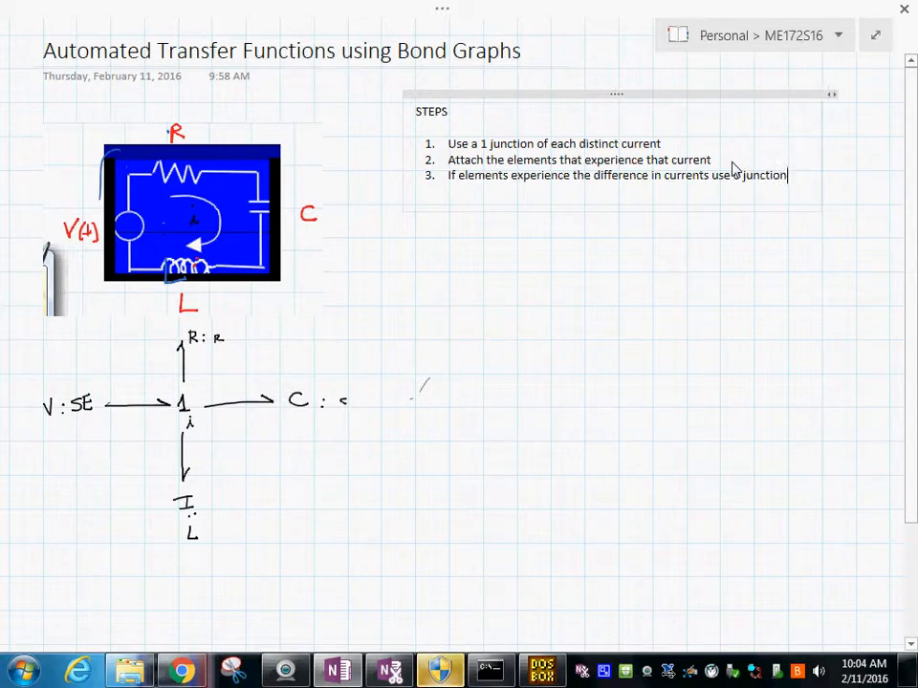
pyautogui.write('s')
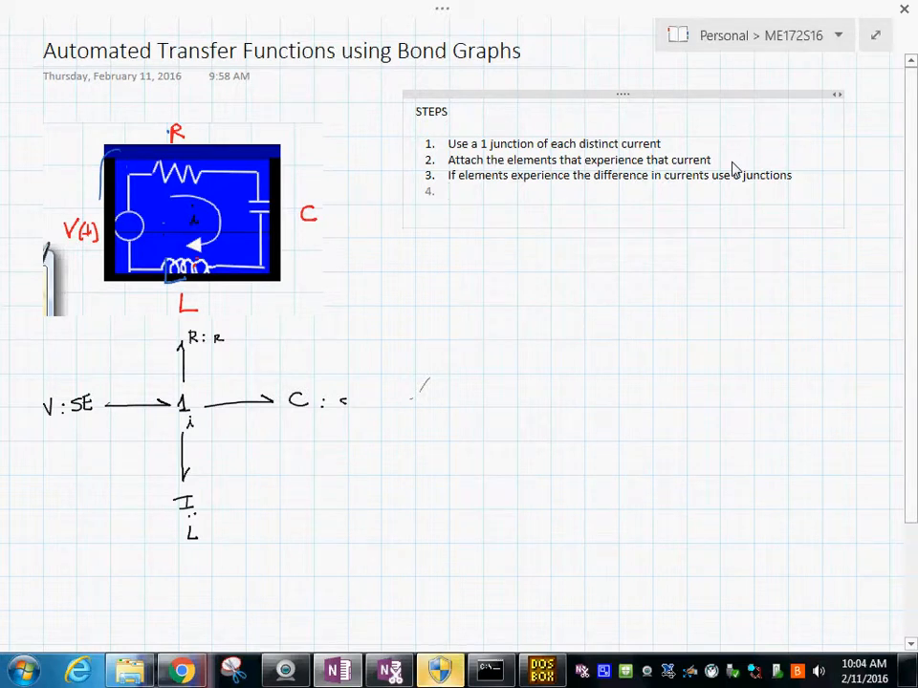
pyautogui.write('Enter the')
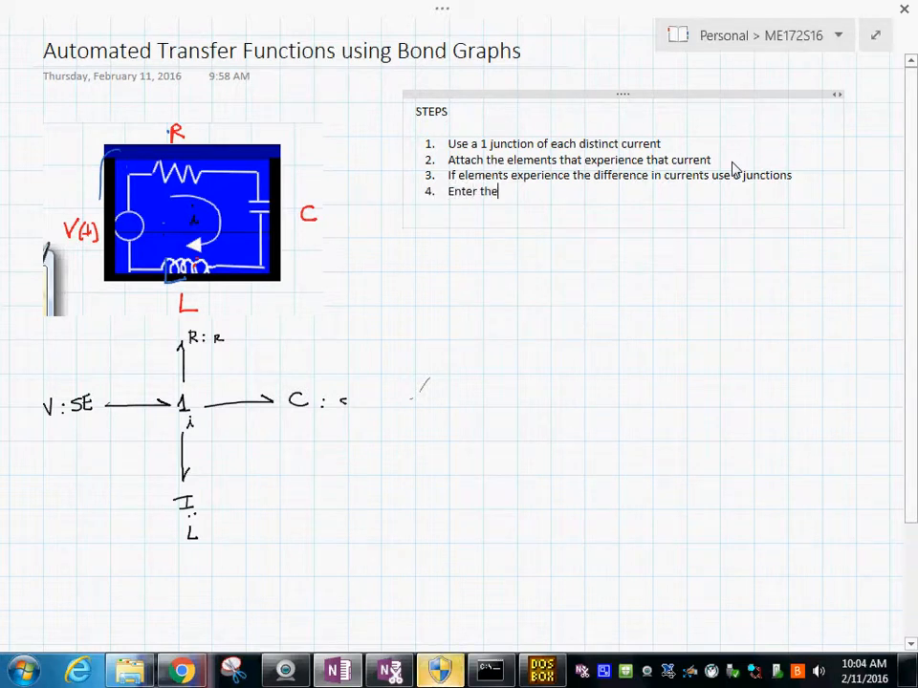
pyautogui.write(' Bond gr')
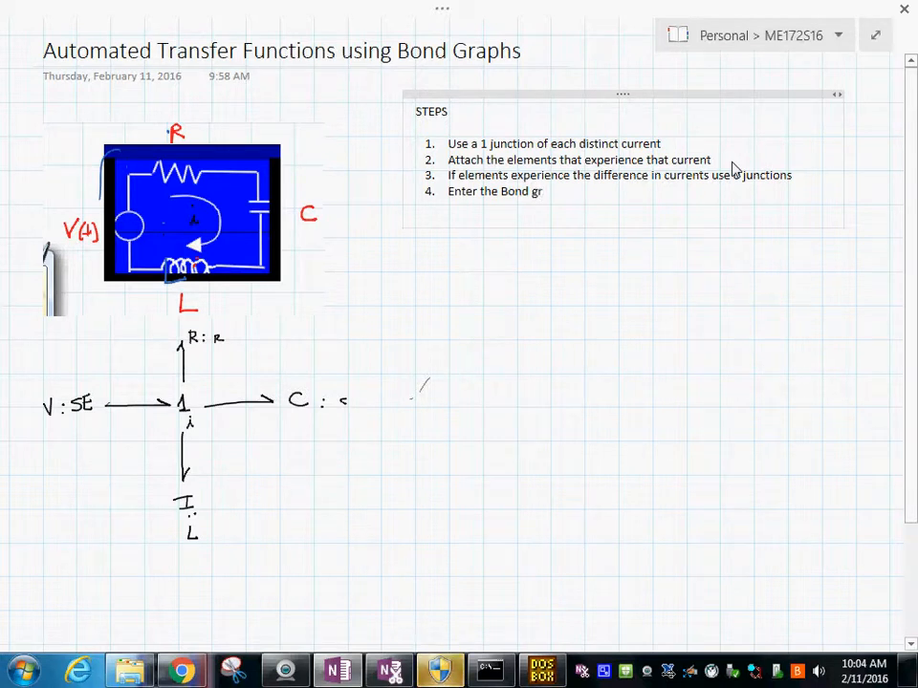
pyautogui.write('aph in CA')
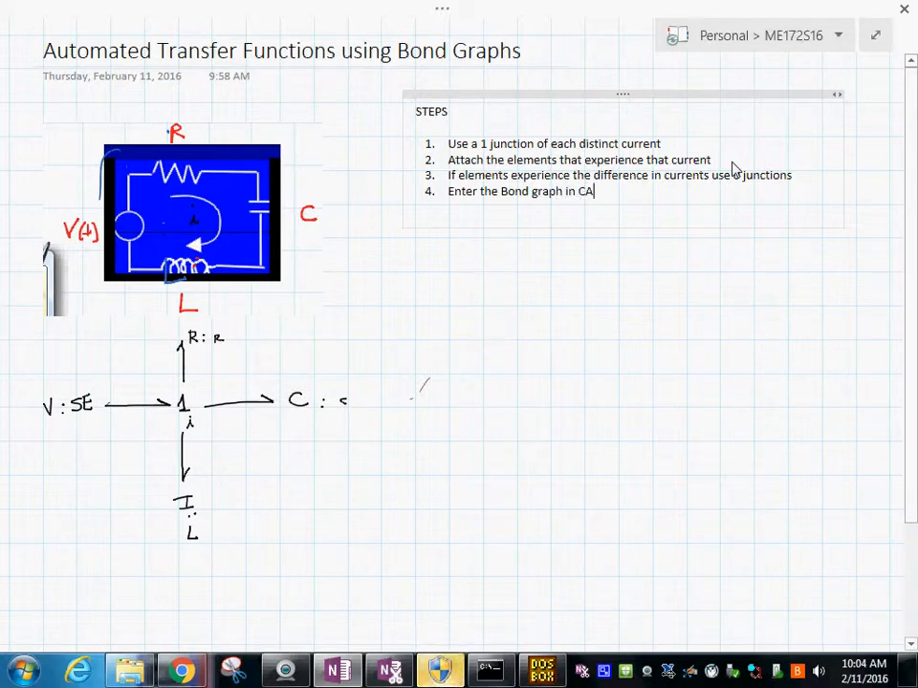
pyautogui.write('MPG')
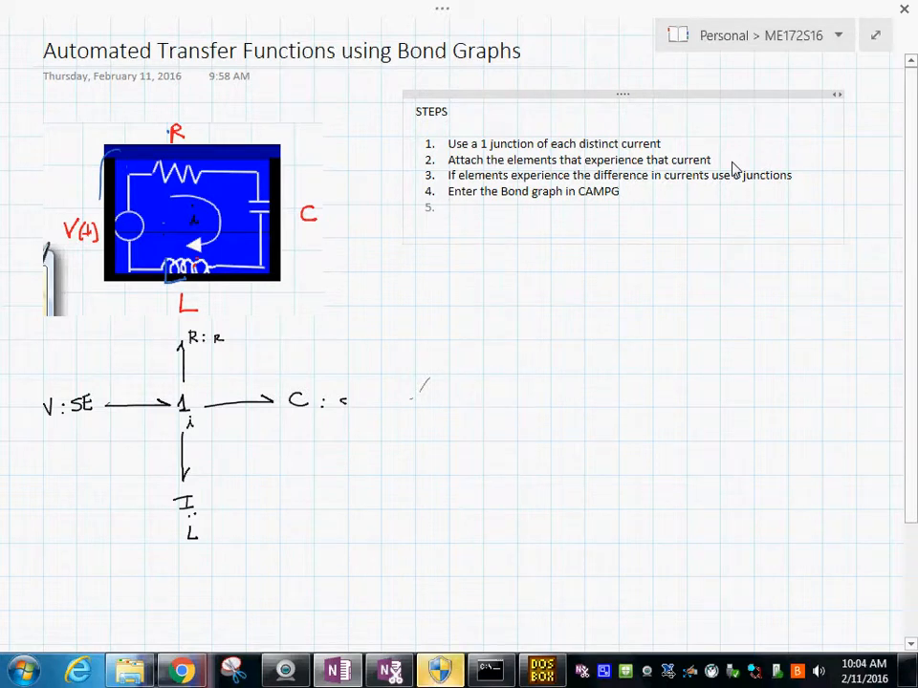
pyautogui.write('Let C')
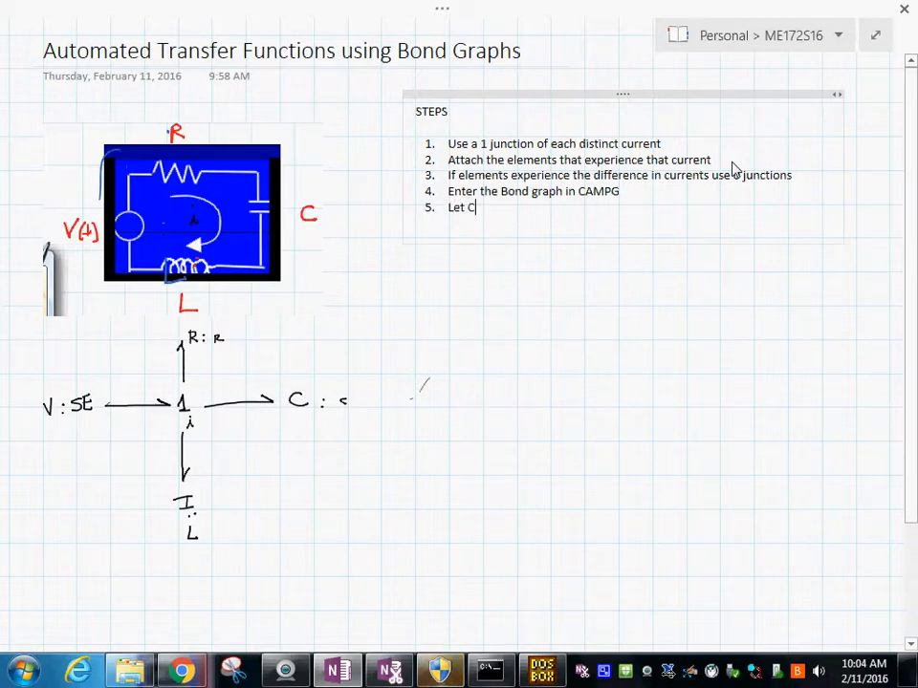
pyautogui.write('AMPG fi')
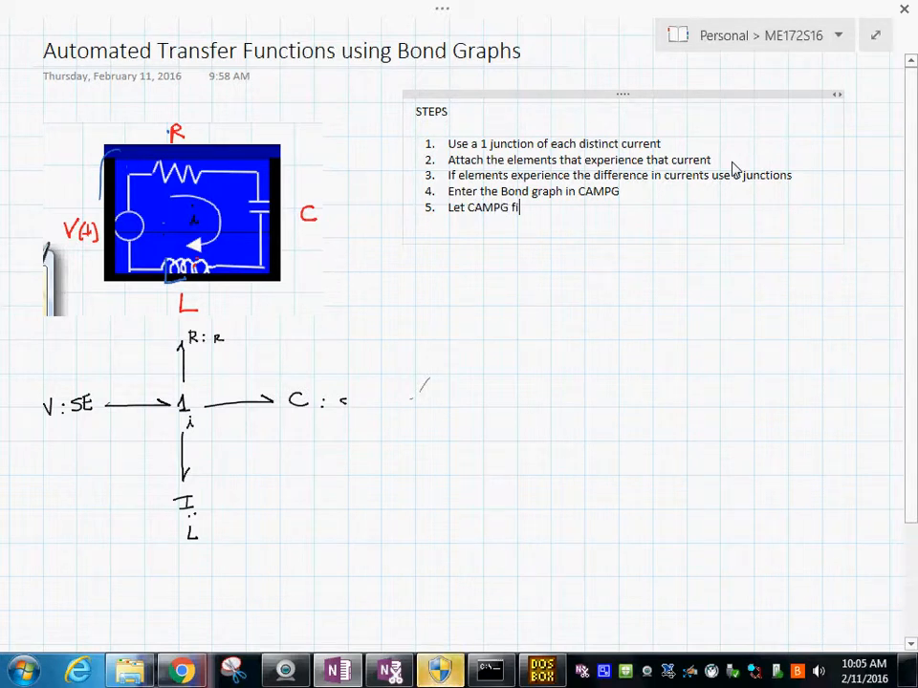
pyautogui.write('nd the trans')
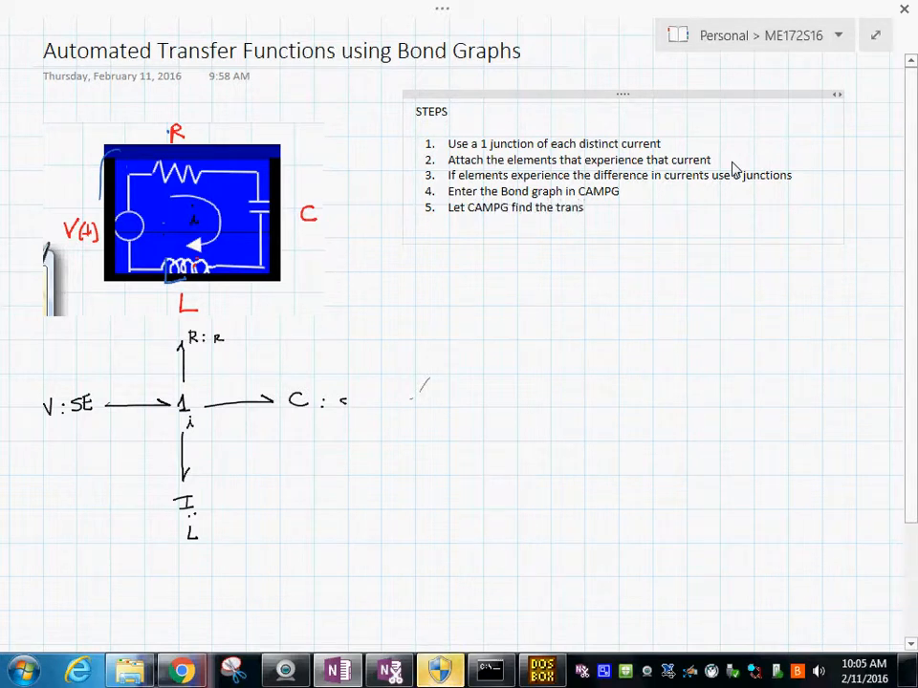
pyautogui.write('fer fu')
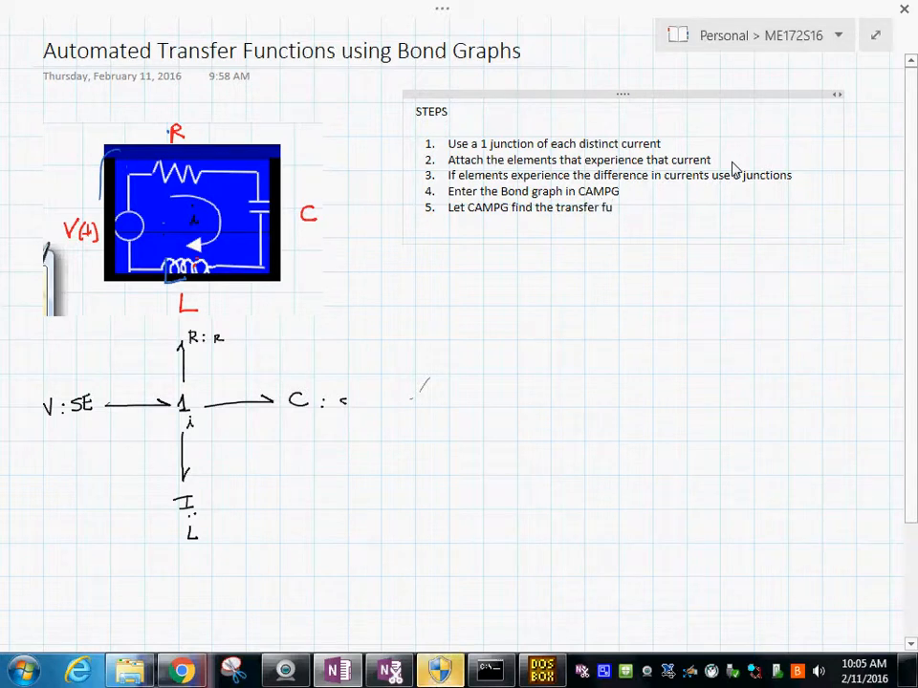
pyautogui.write('nction')
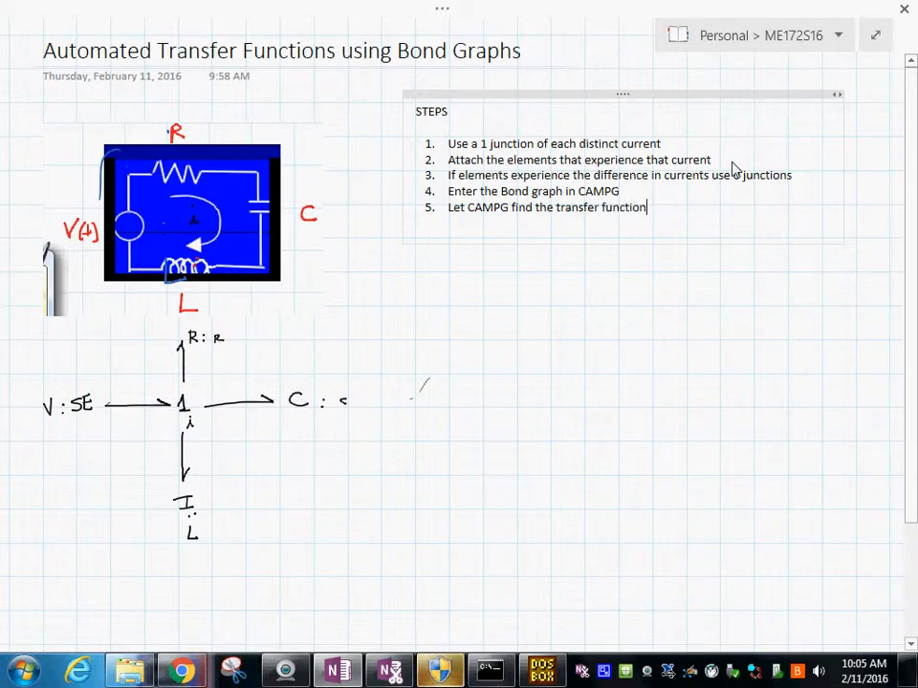
# Exit full-page view, restore the notes to a smaller window and bring CAMP-G forward
pyautogui.rightClick(910, 312)
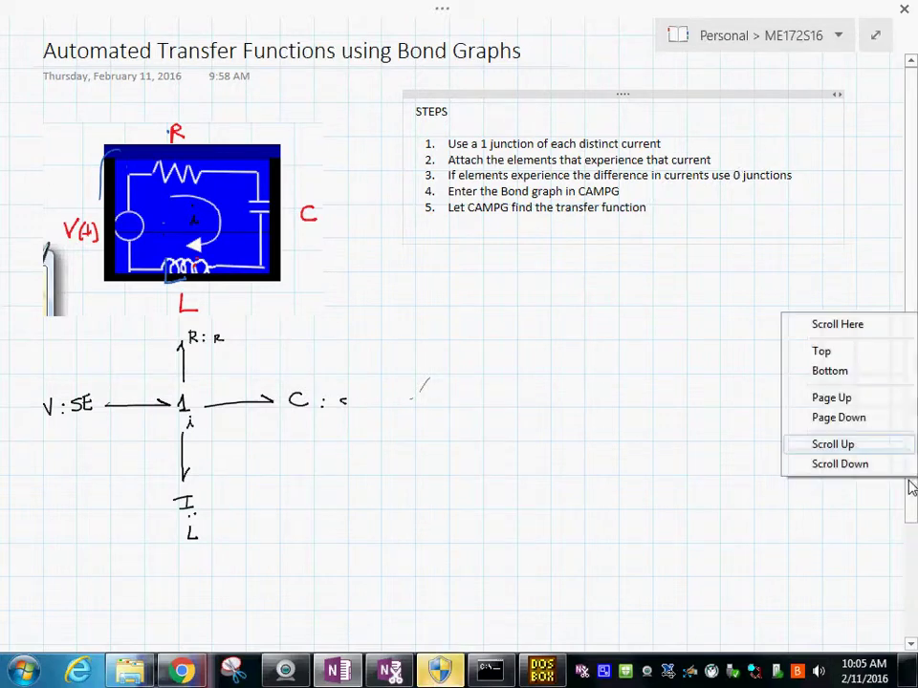
pyautogui.click(733, 635)
pyautogui.rightClick(765, 36)
pyautogui.click(880, 29)
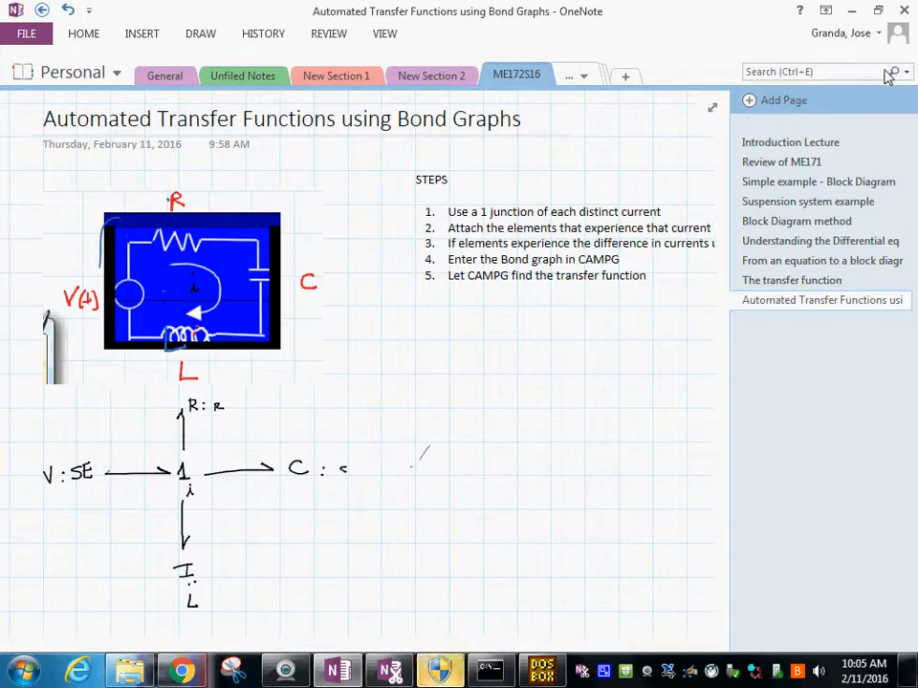
pyautogui.click(878, 9)
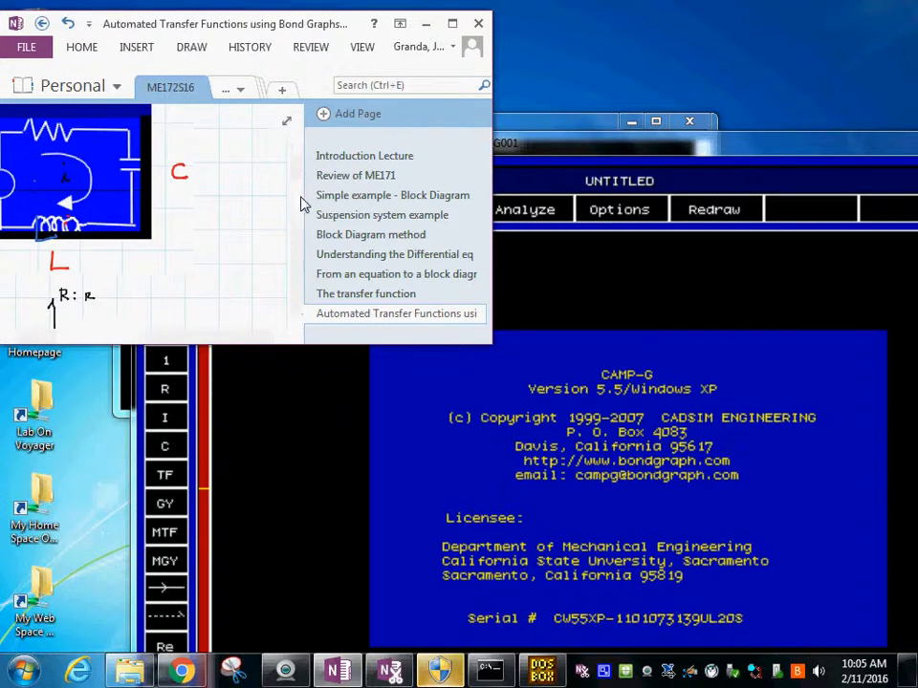
pyautogui.moveTo(299, 205); pyautogui.dragTo(298, 233)
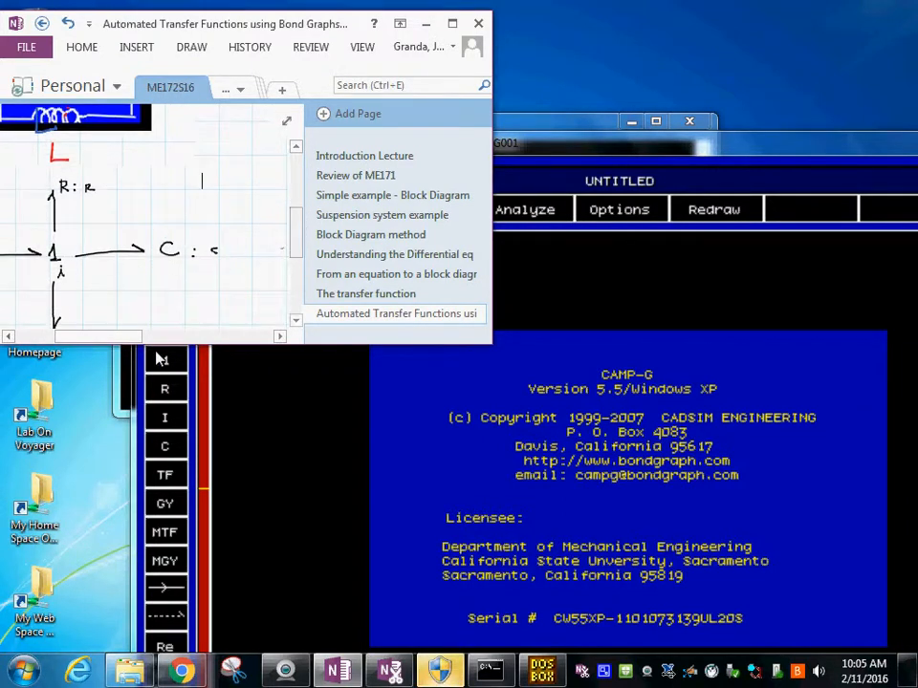
pyautogui.moveTo(133, 336); pyautogui.dragTo(113, 337)
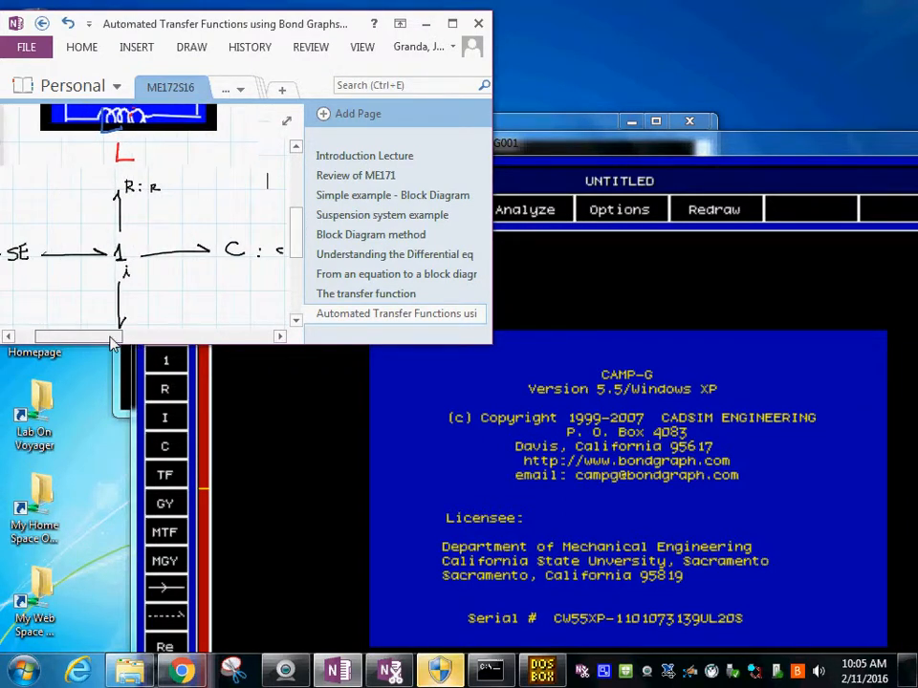
pyautogui.moveTo(296, 237); pyautogui.dragTo(295, 250)
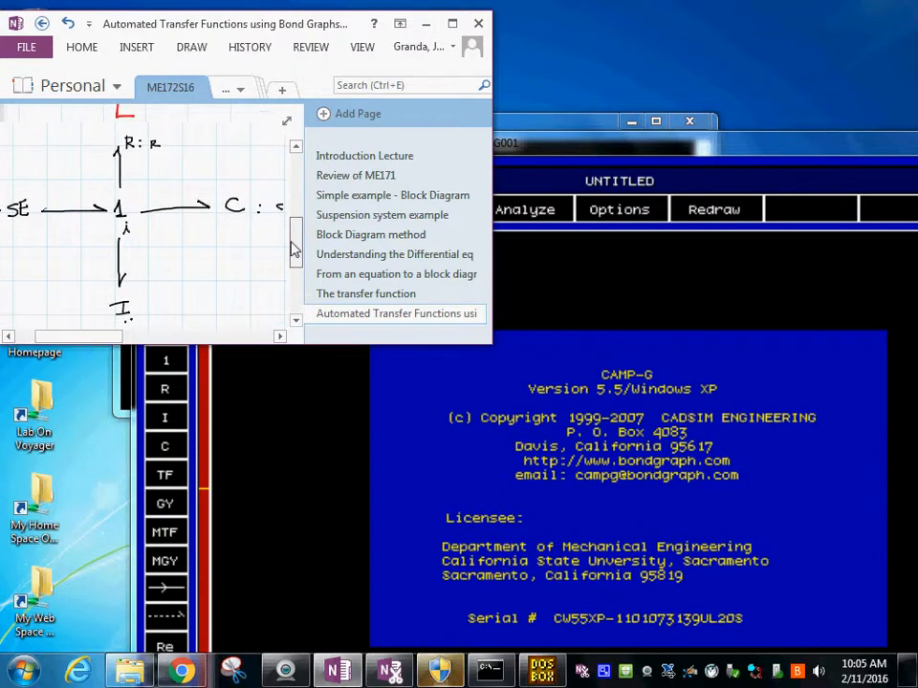
pyautogui.click(595, 510)
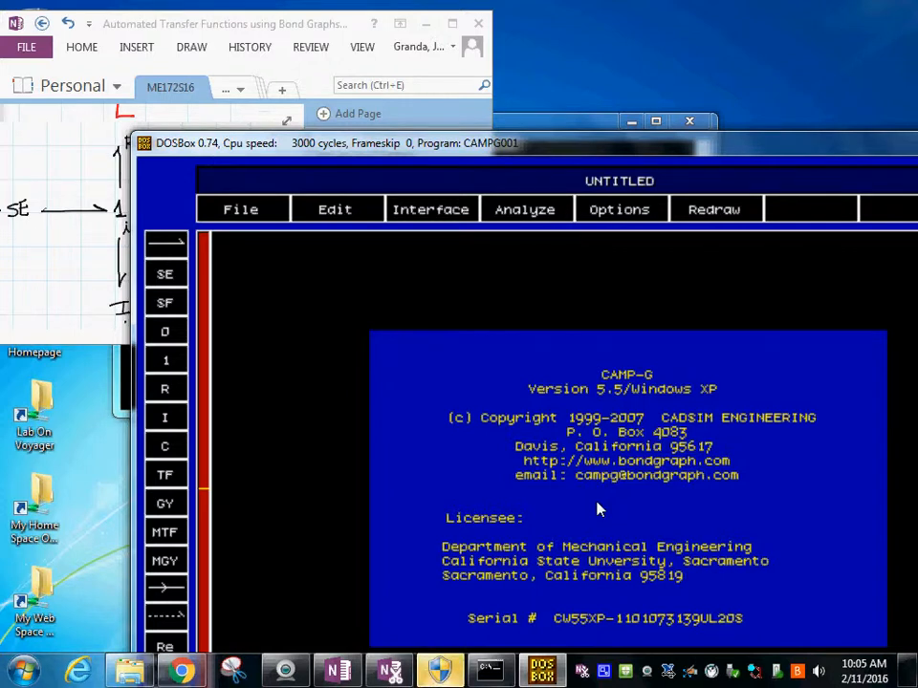
# Dismiss the CAMP-G startup info and position its window beside the notes
pyautogui.click(597, 509)
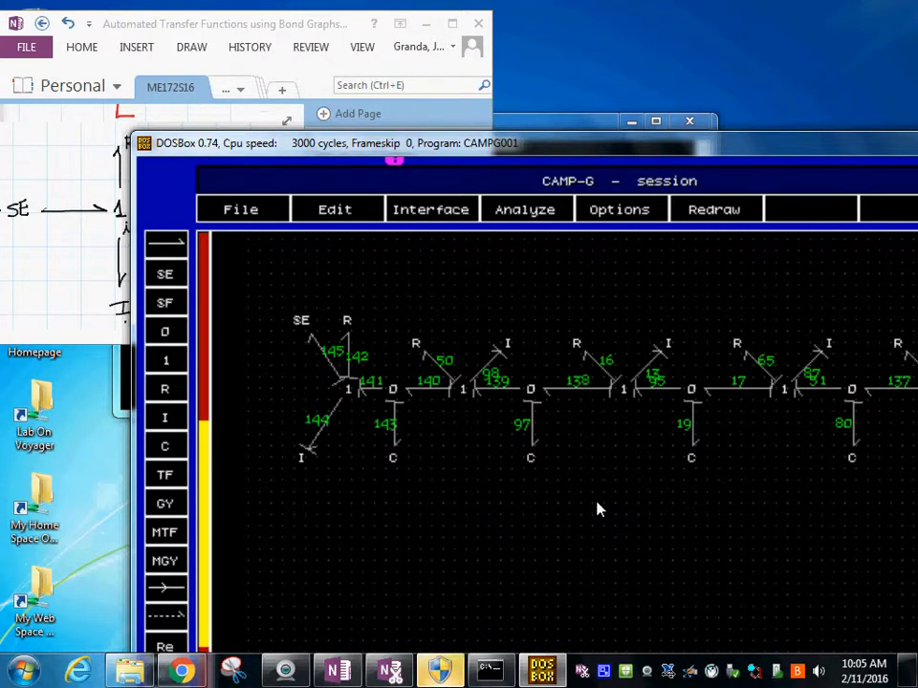
pyautogui.click(369, 124)
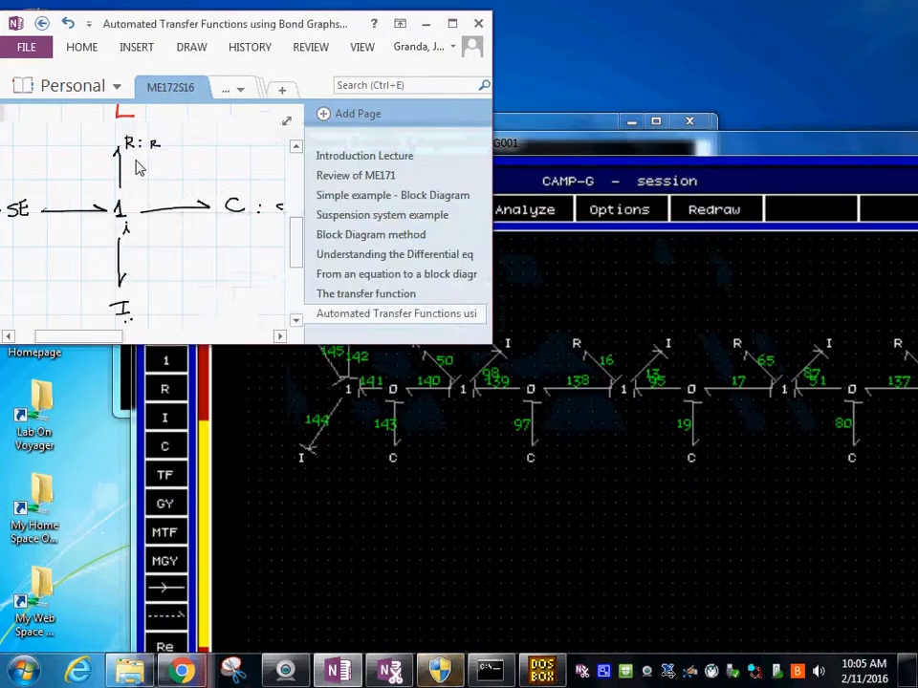
pyautogui.moveTo(567, 147); pyautogui.dragTo(686, 182)
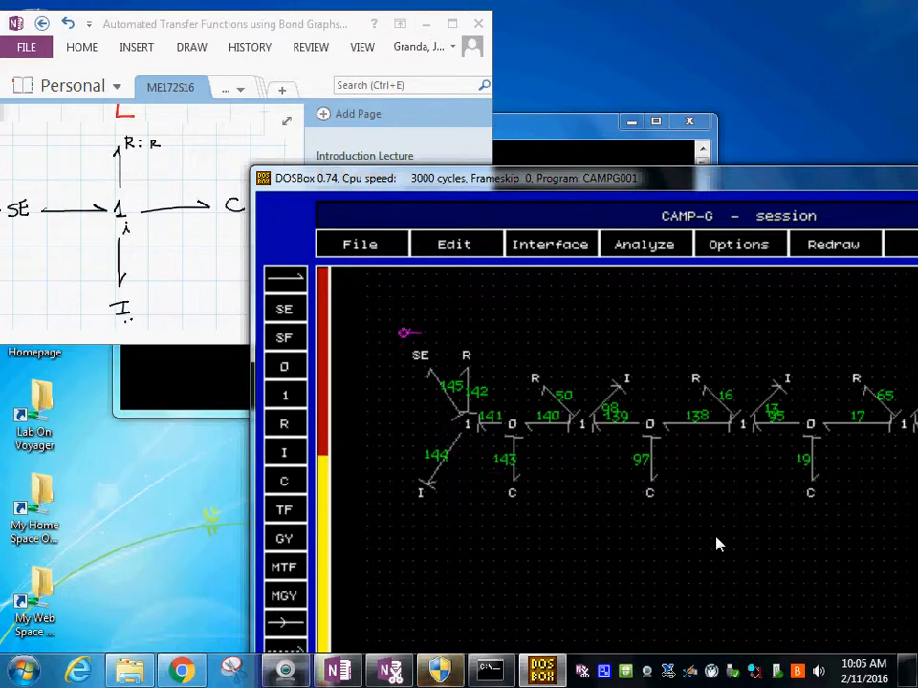
# Start a new empty untitled bond graph via File > New
pyautogui.click(361, 248)
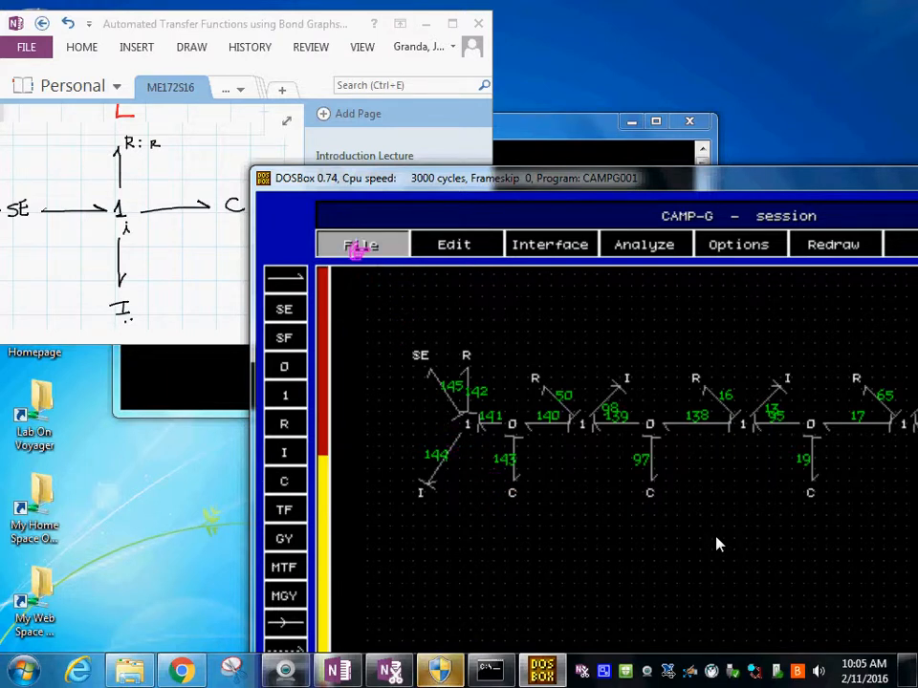
pyautogui.click(363, 258)
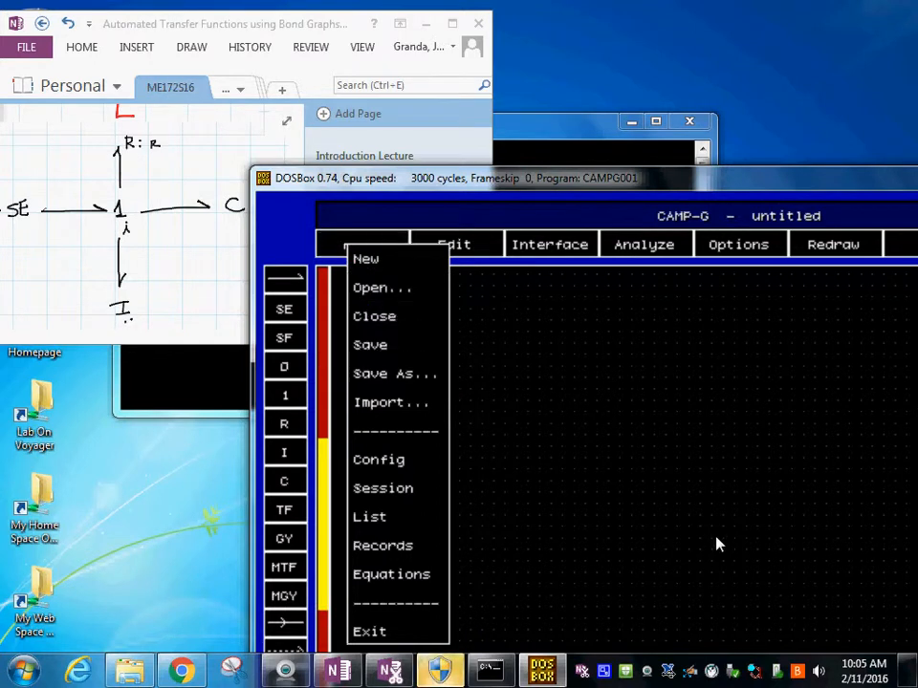
pyautogui.click(279, 366)
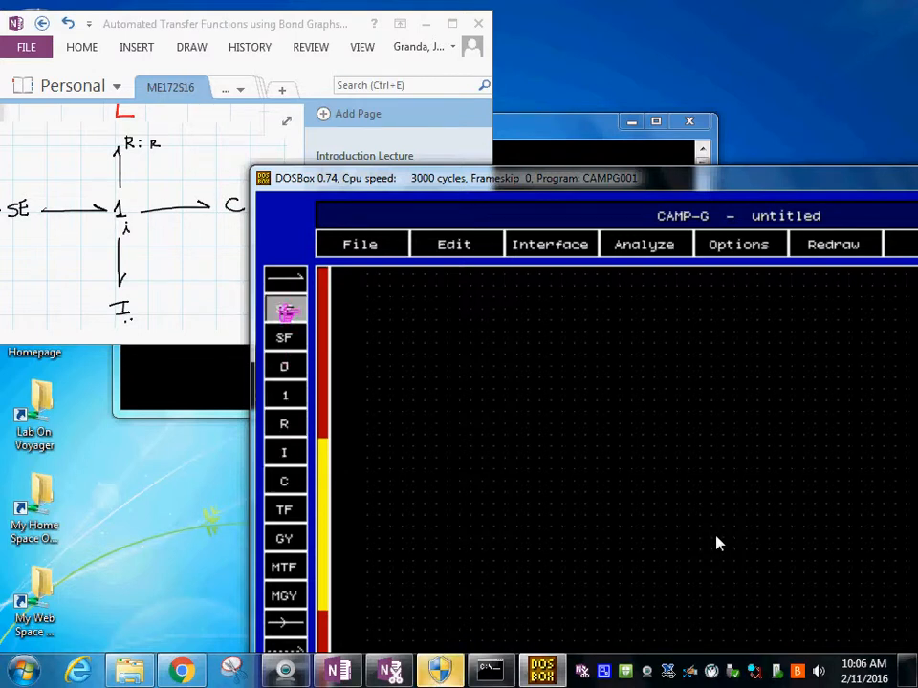
# Place SE bonded to a 1 junction and an R element above it on bond 2
pyautogui.click(480, 463)
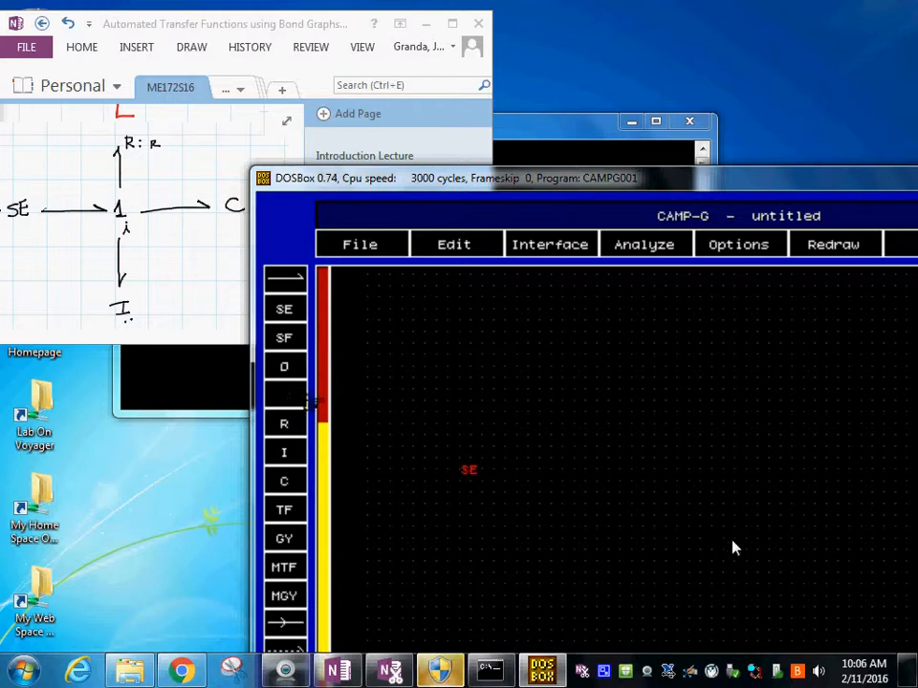
pyautogui.click(564, 467)
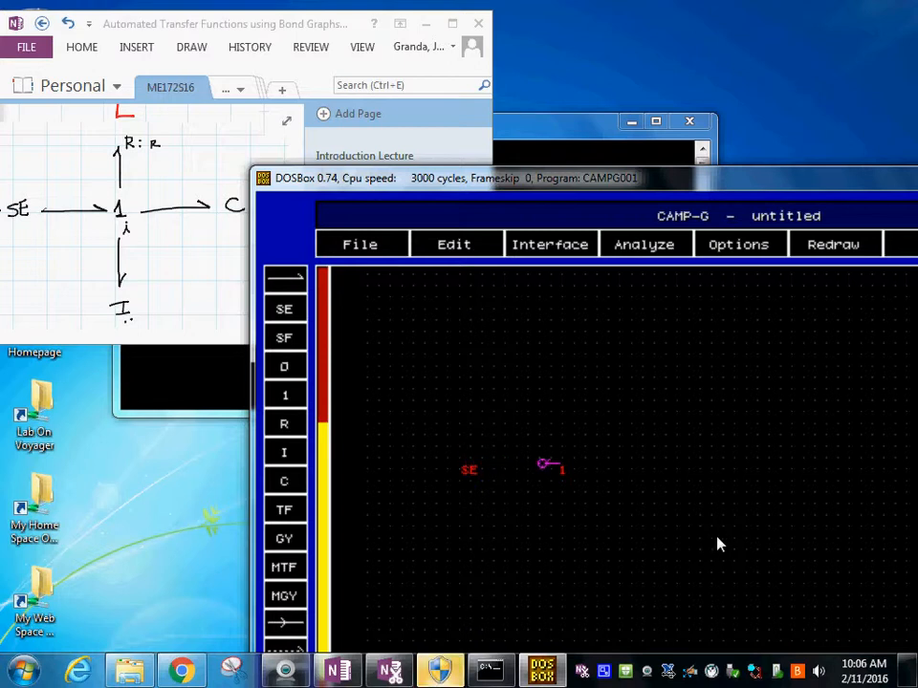
pyautogui.click(563, 468)
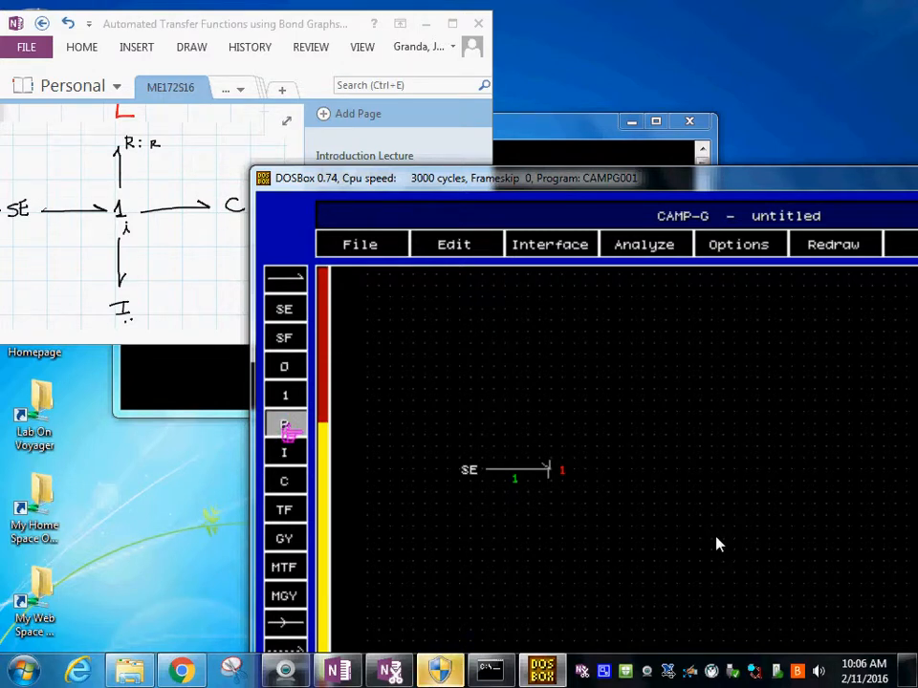
pyautogui.click(560, 399)
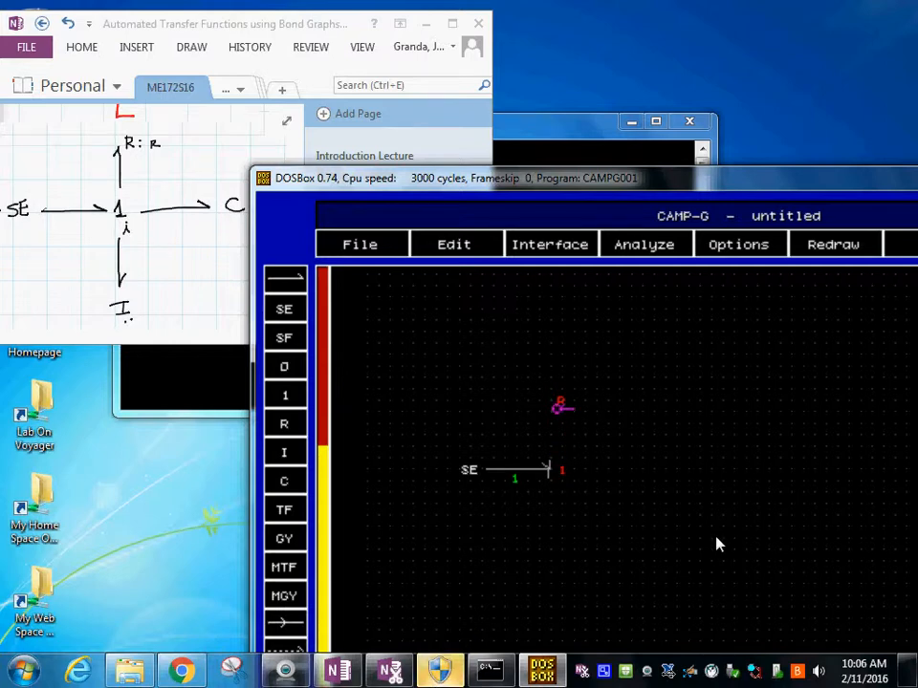
pyautogui.click(554, 404)
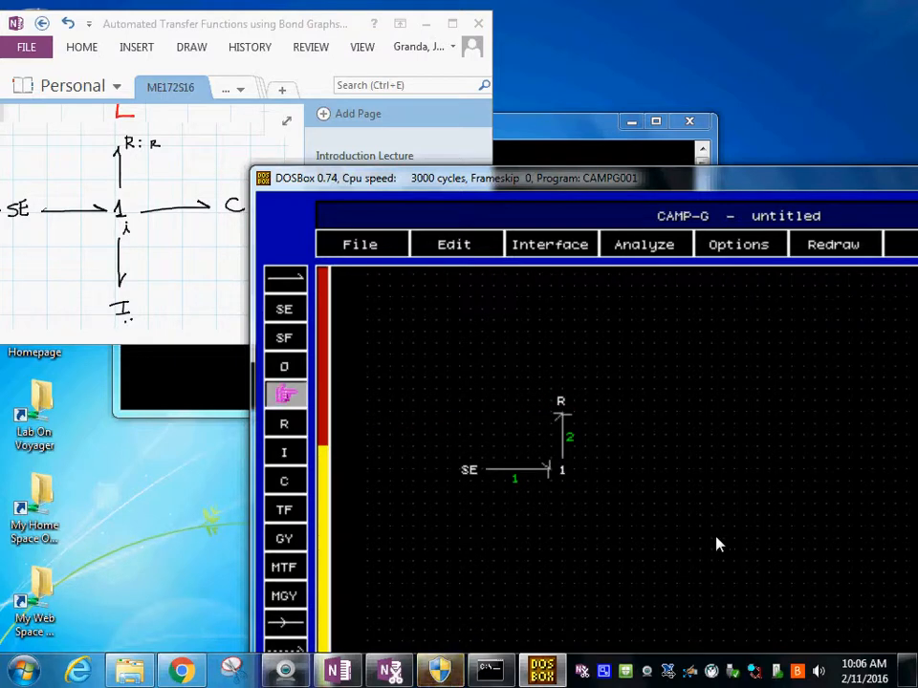
# Add a C element on bond 3 to the right and an I element on bond 4 below the junction
pyautogui.click(287, 481)
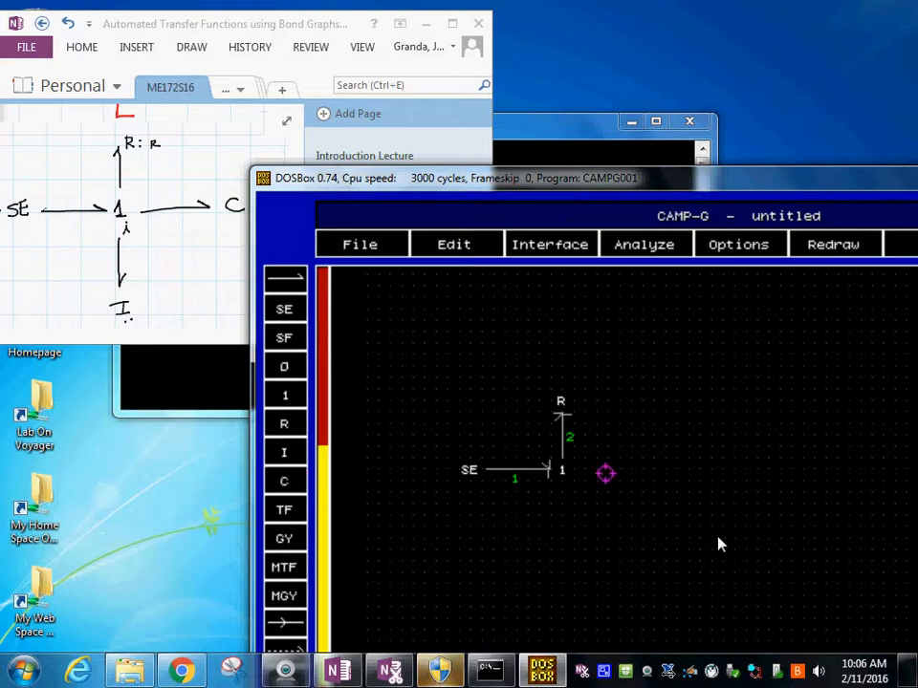
pyautogui.click(641, 472)
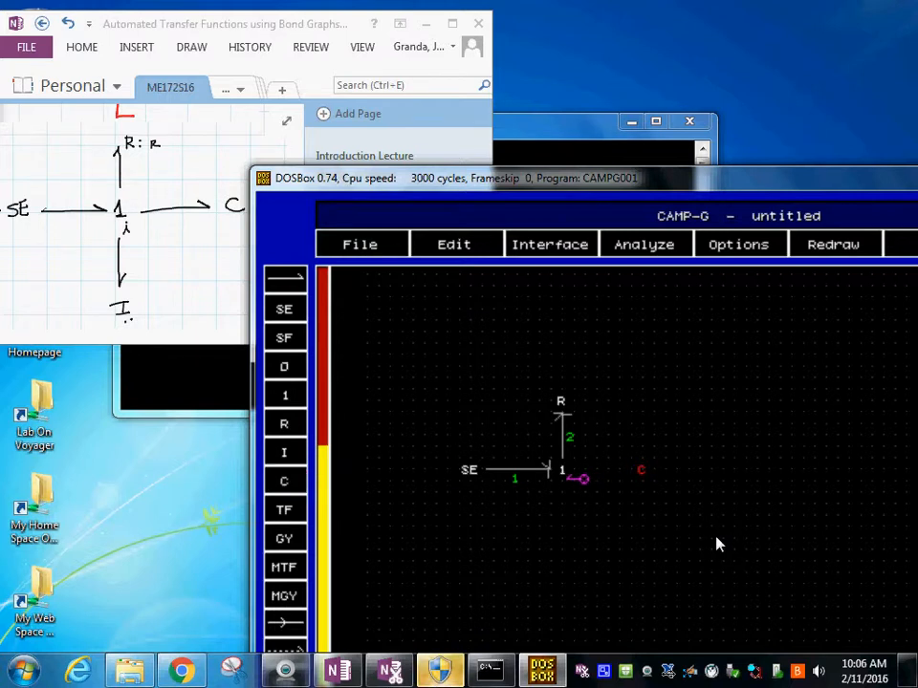
pyautogui.click(641, 470)
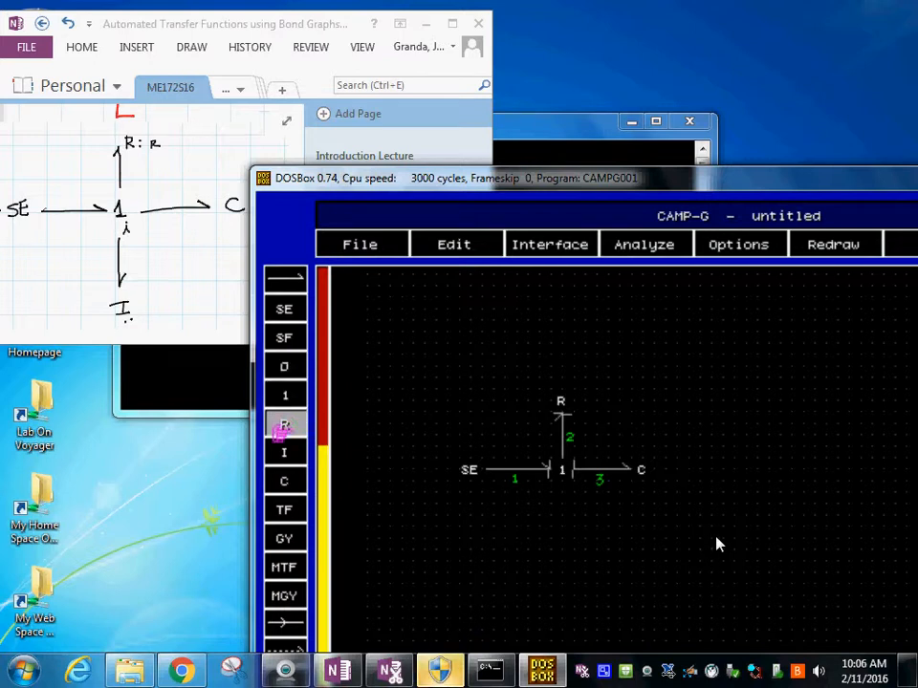
pyautogui.click(284, 447)
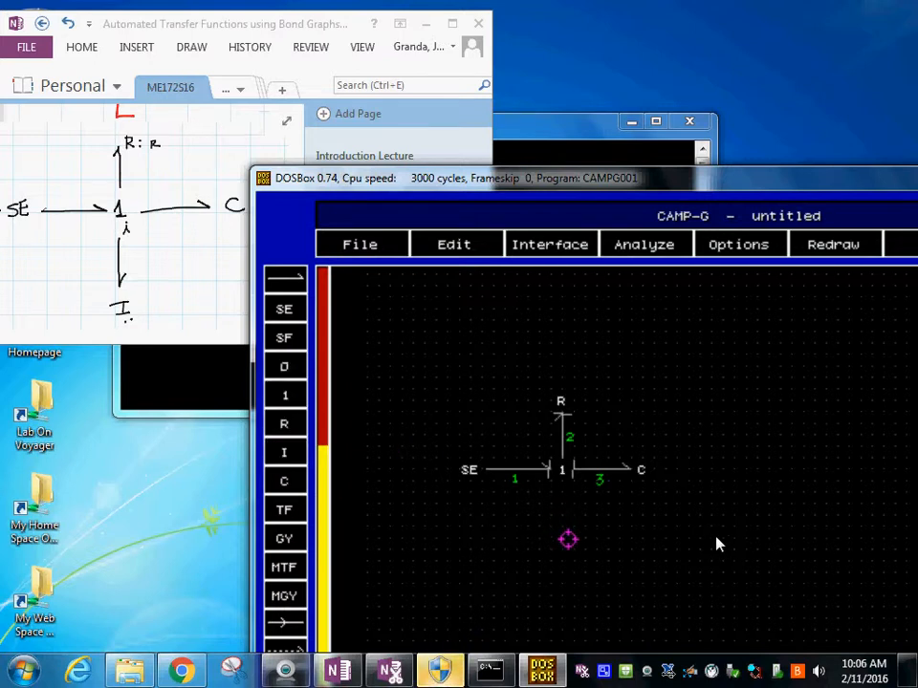
pyautogui.click(568, 539)
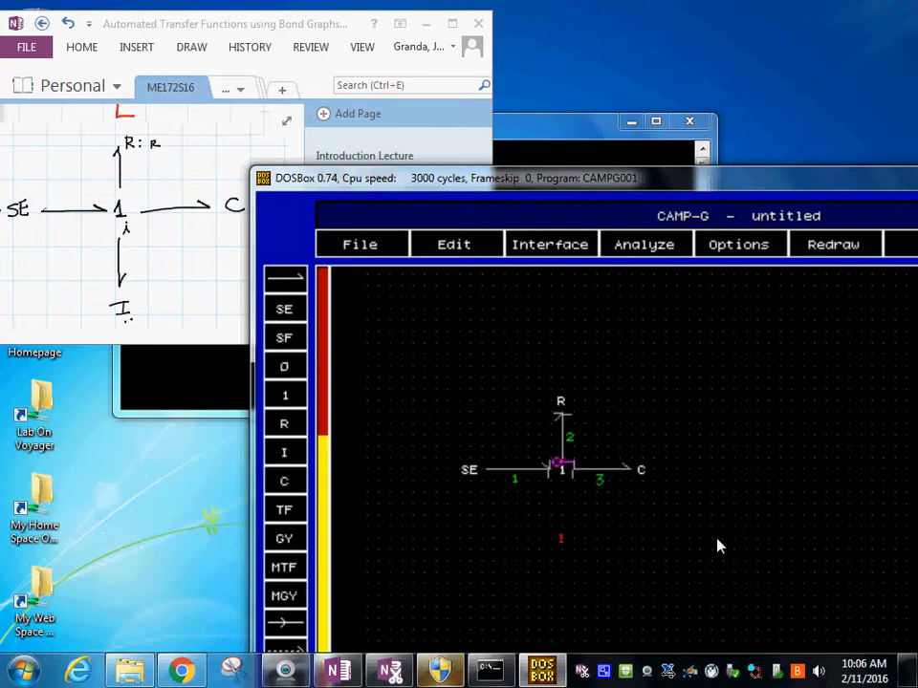
pyautogui.click(564, 530)
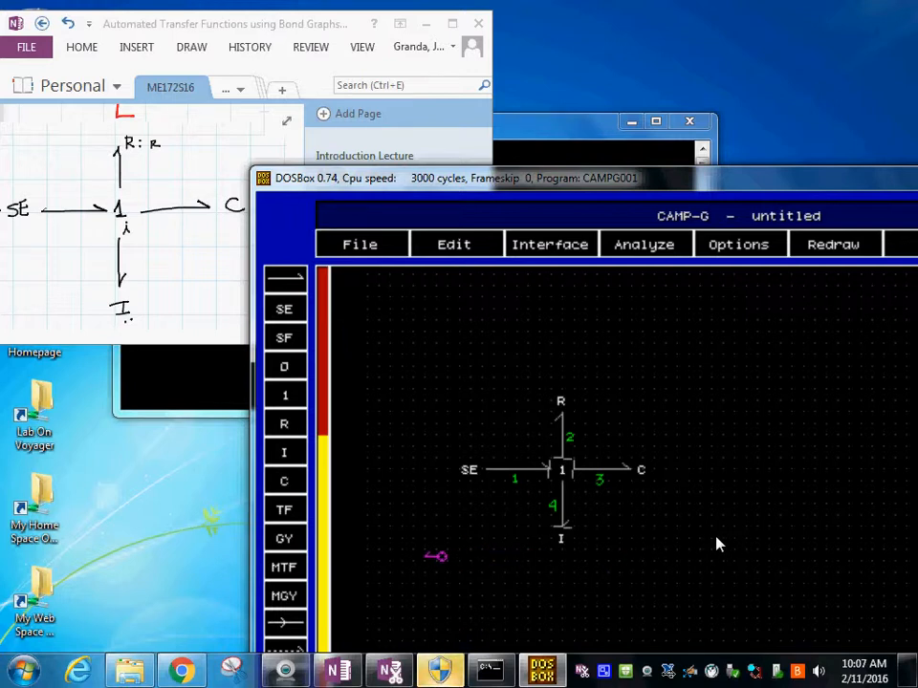
pyautogui.click(195, 260)
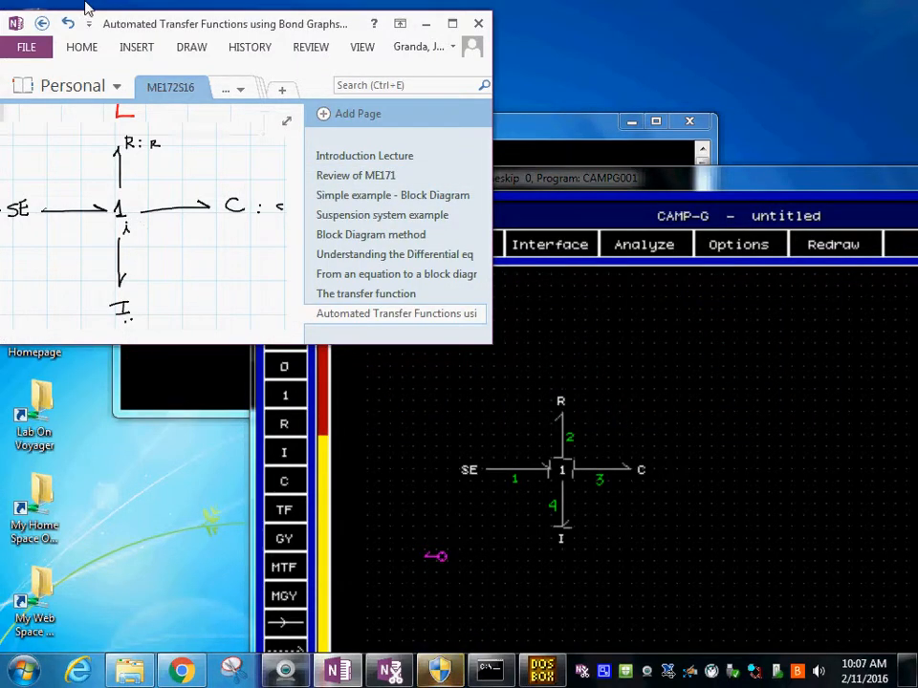
pyautogui.click(199, 556)
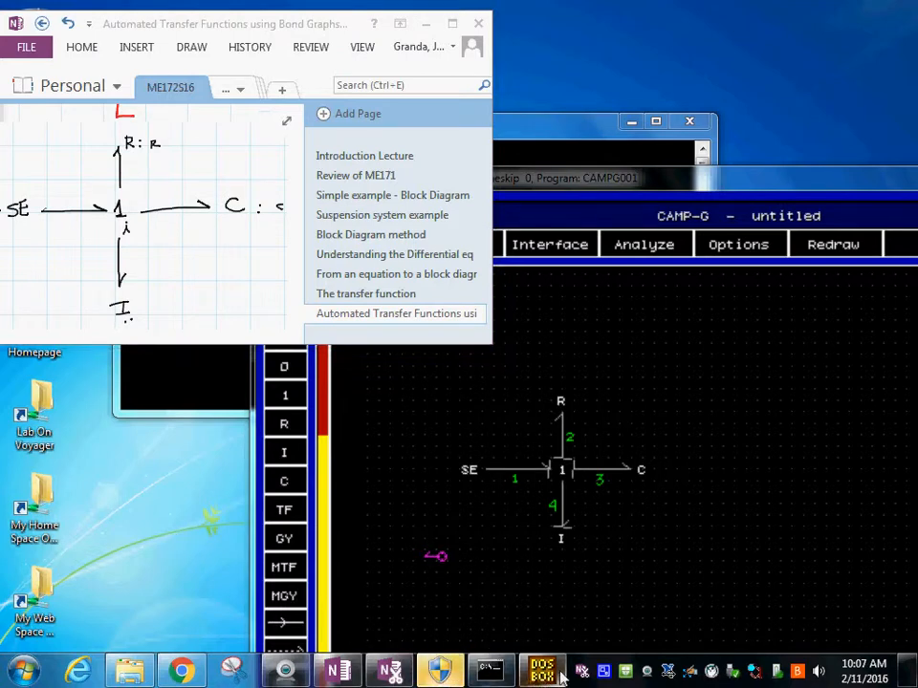
# Snip the finished CAMP-G bond graph and bring the OneNote notes back forward
pyautogui.click(231, 675)
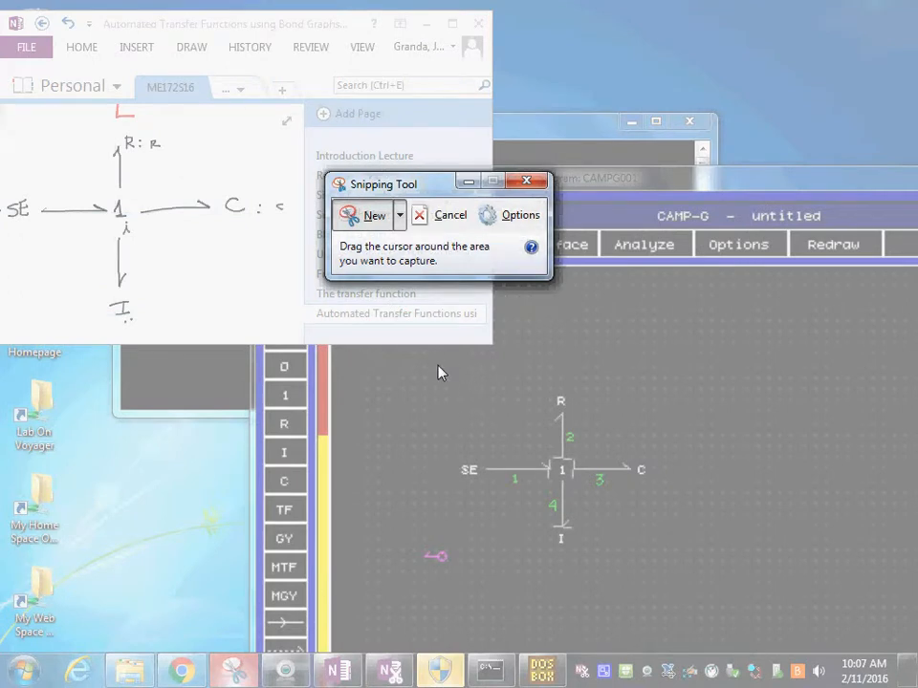
pyautogui.moveTo(438, 367); pyautogui.dragTo(671, 572)
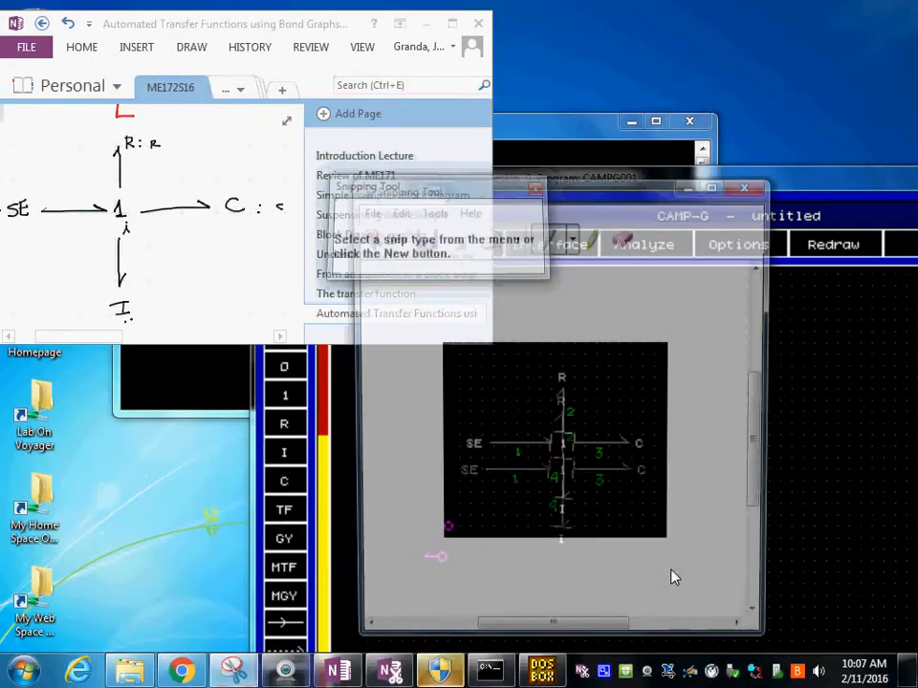
pyautogui.click(330, 672)
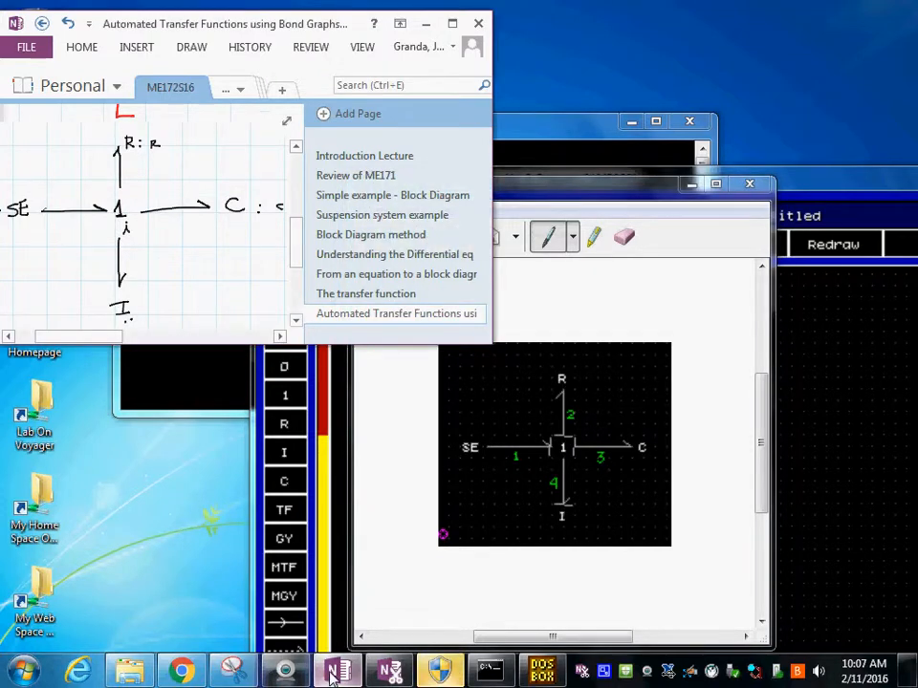
pyautogui.click(331, 672)
pyautogui.click(331, 672)
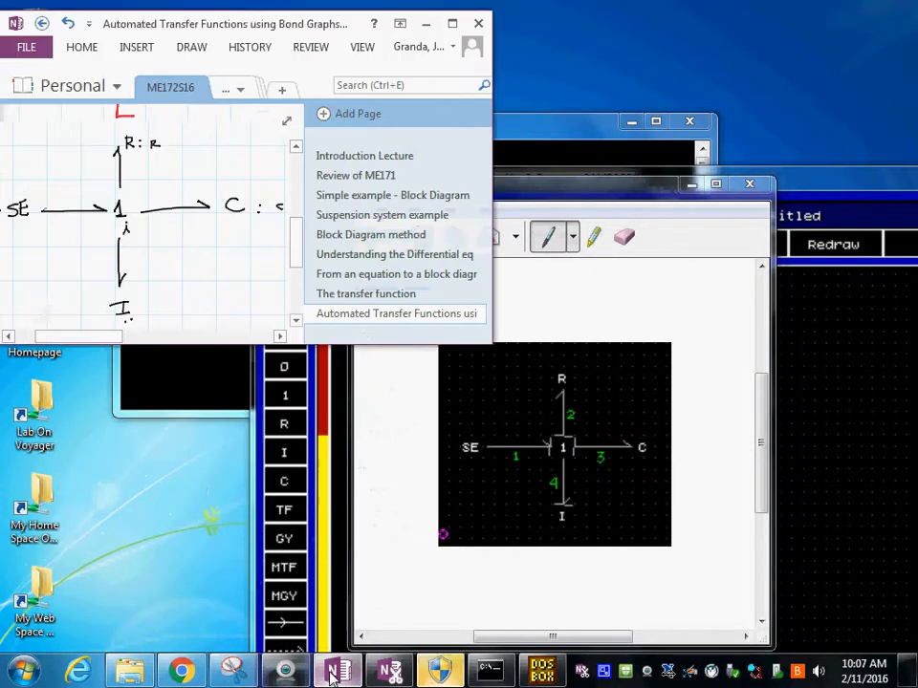
# Paste the bond graph snip onto the page and move it beside the hand-drawn sketch
pyautogui.click(453, 26)
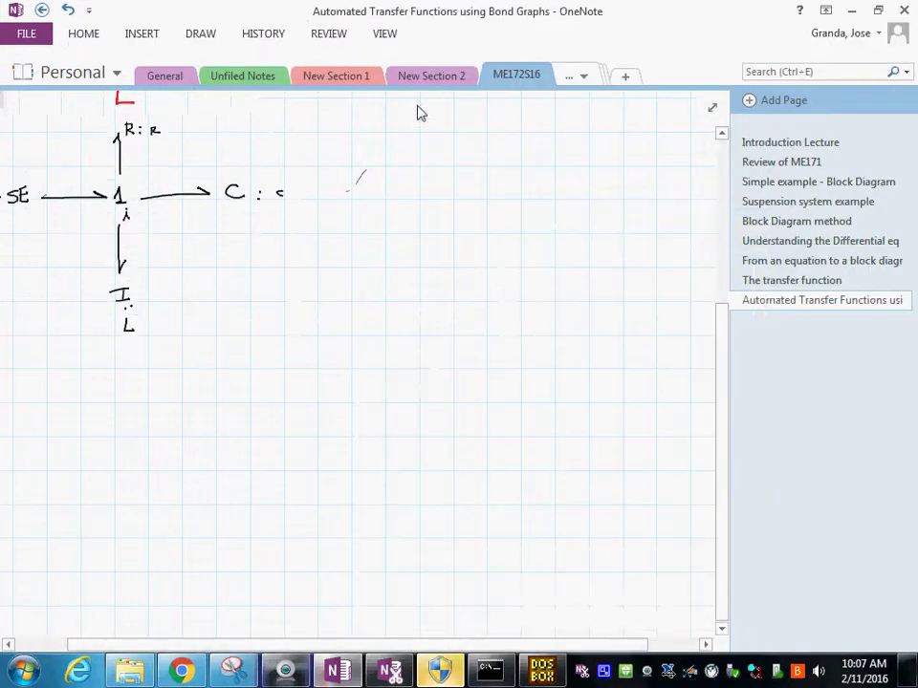
pyautogui.rightClick(437, 164)
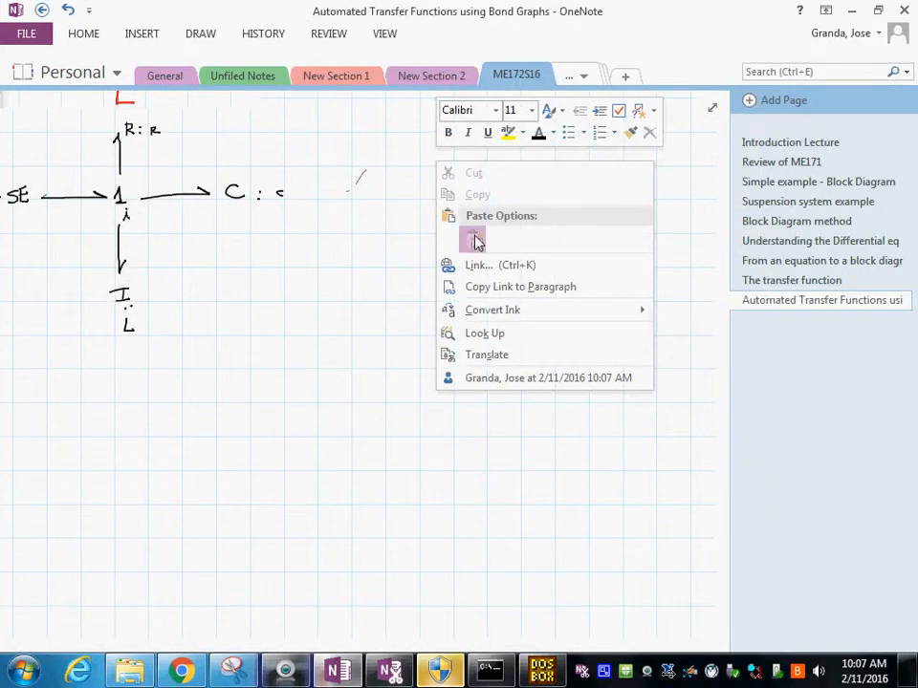
pyautogui.click(476, 242)
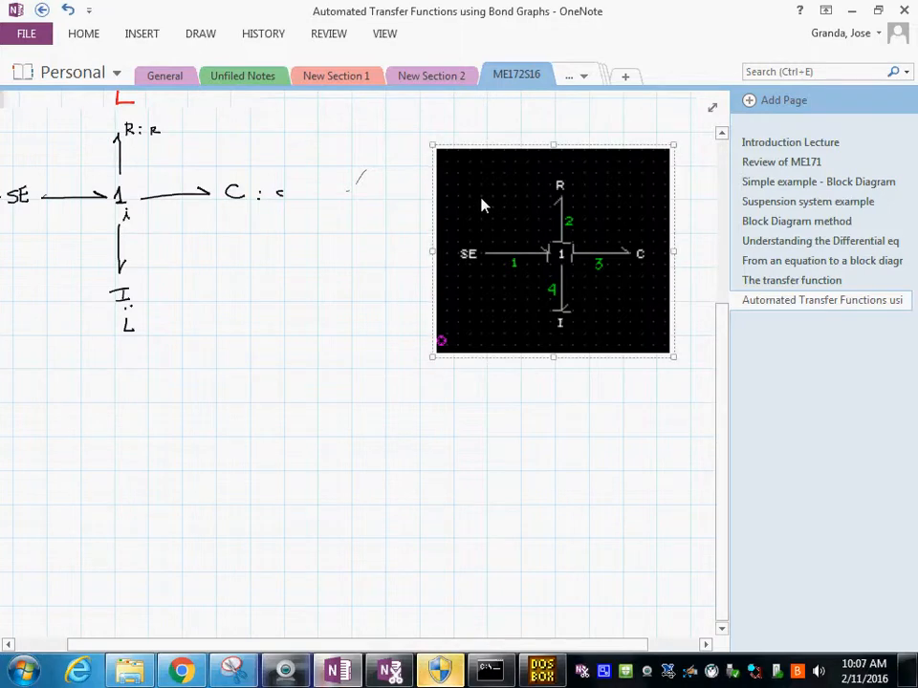
pyautogui.moveTo(483, 205); pyautogui.dragTo(405, 154)
pyautogui.scroll(3, 461, 204)
pyautogui.scroll(3, 461, 207)
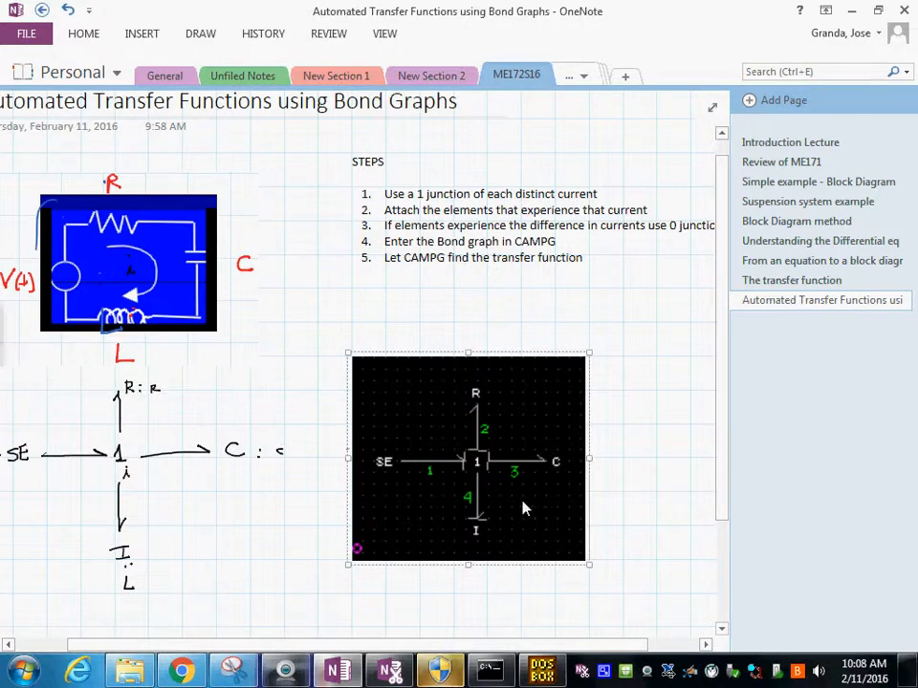
pyautogui.moveTo(128, 263)
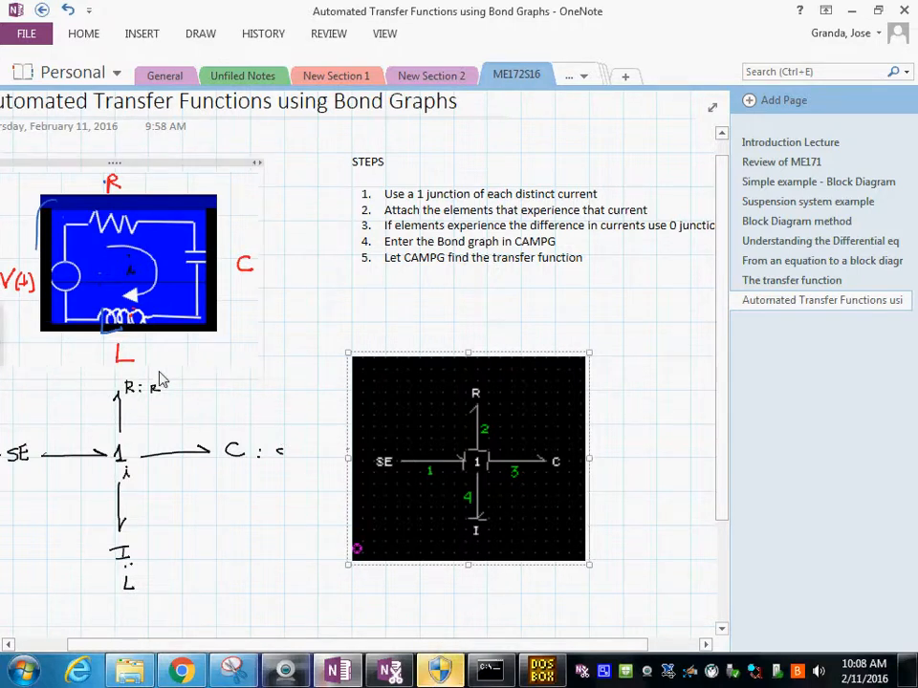
# Generate the CAMP-G/MATLAB model files from the Interface menu
pyautogui.click(540, 666)
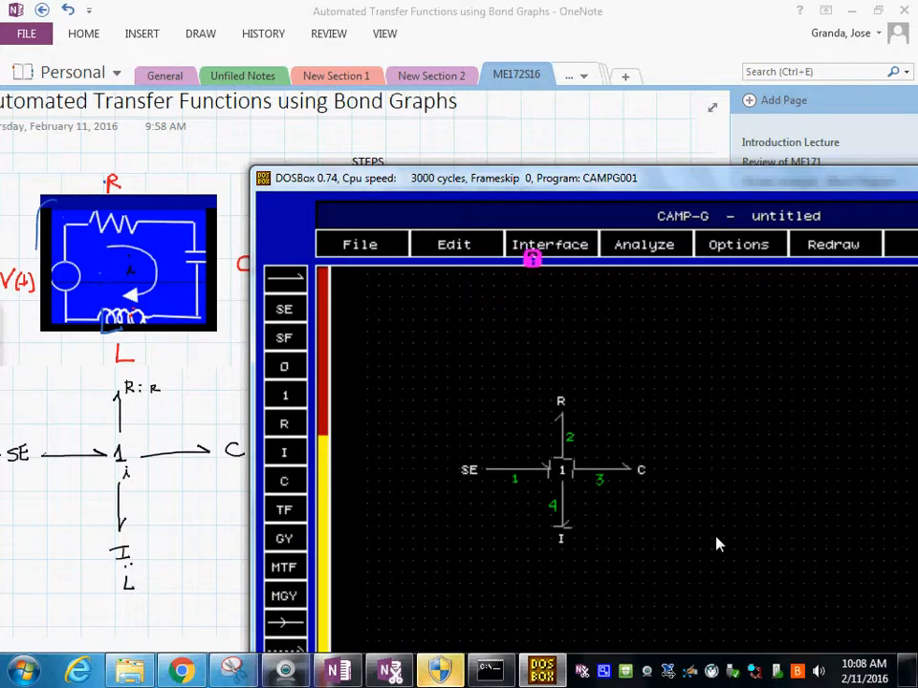
pyautogui.click(520, 250)
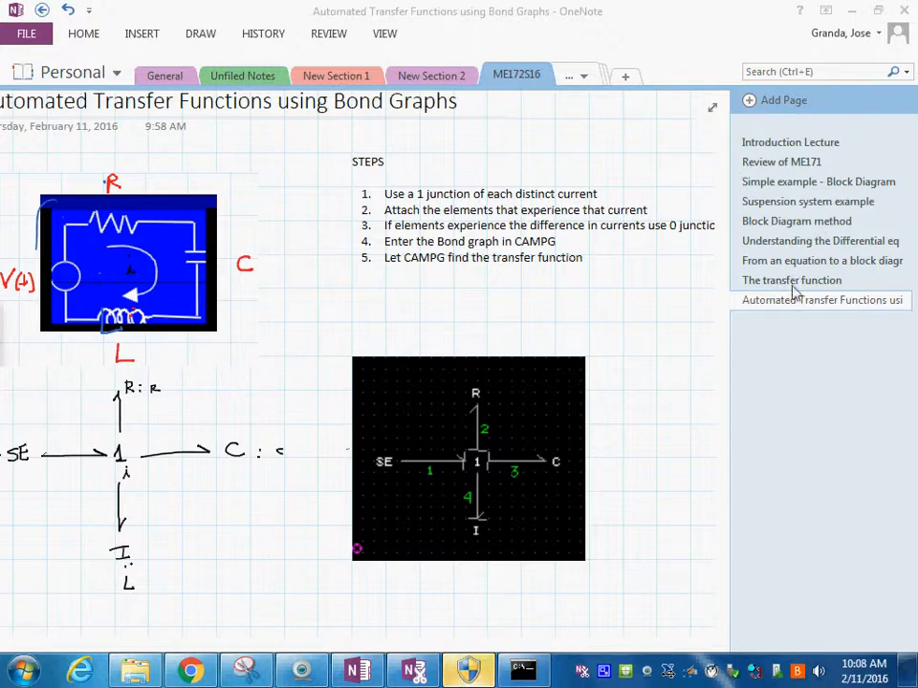
# Continue past the CAMP-G generated-files message so MATLAB launches with the model files
pyautogui.click(524, 677)
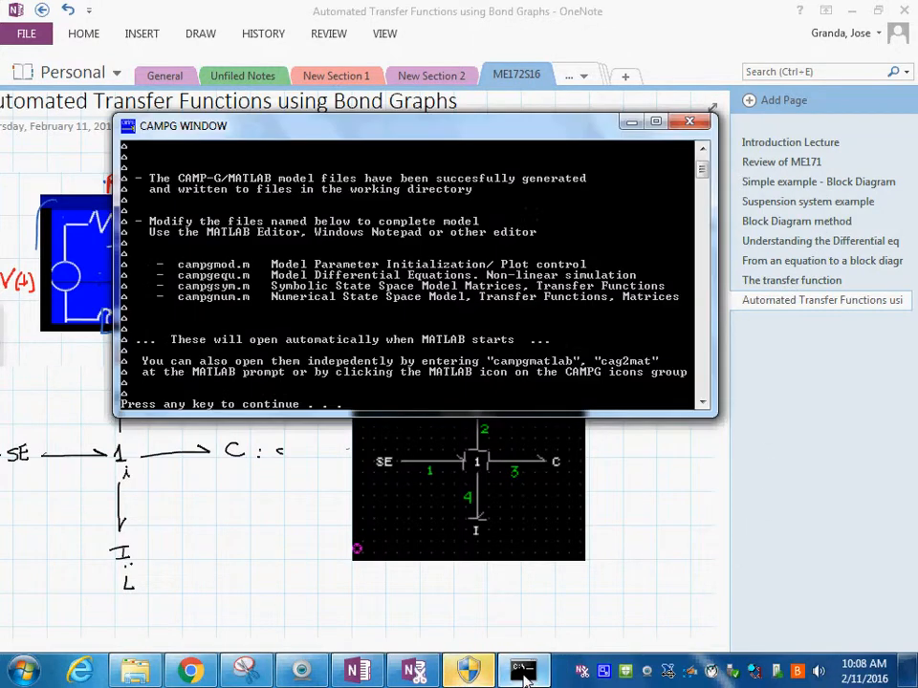
pyautogui.press('Return')
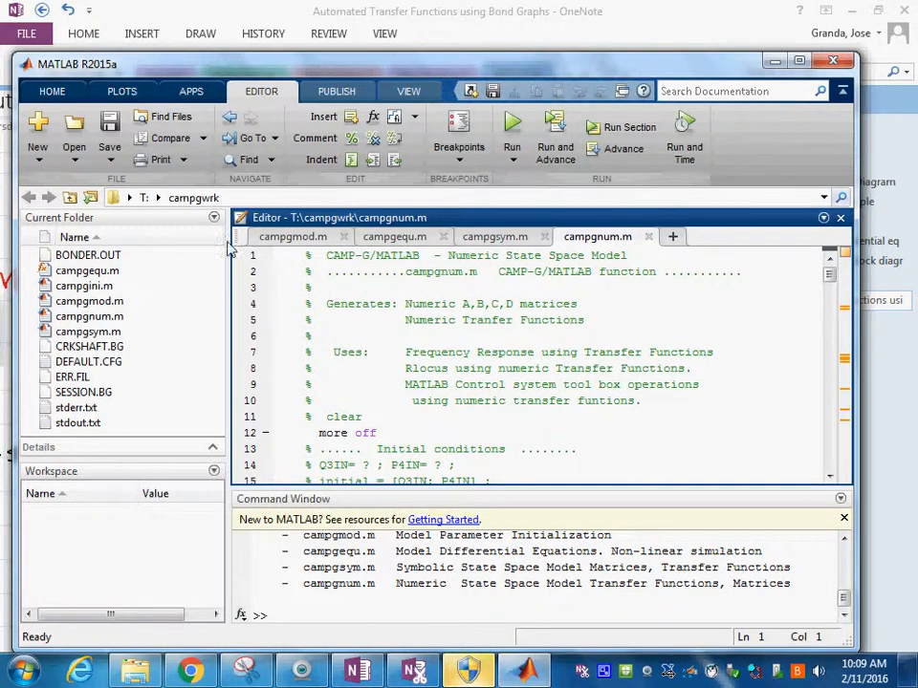
# Review campgmod.m, campgequ.m, campgsym.m and campgnum.m, ending on campgsym.m
pyautogui.click(304, 238)
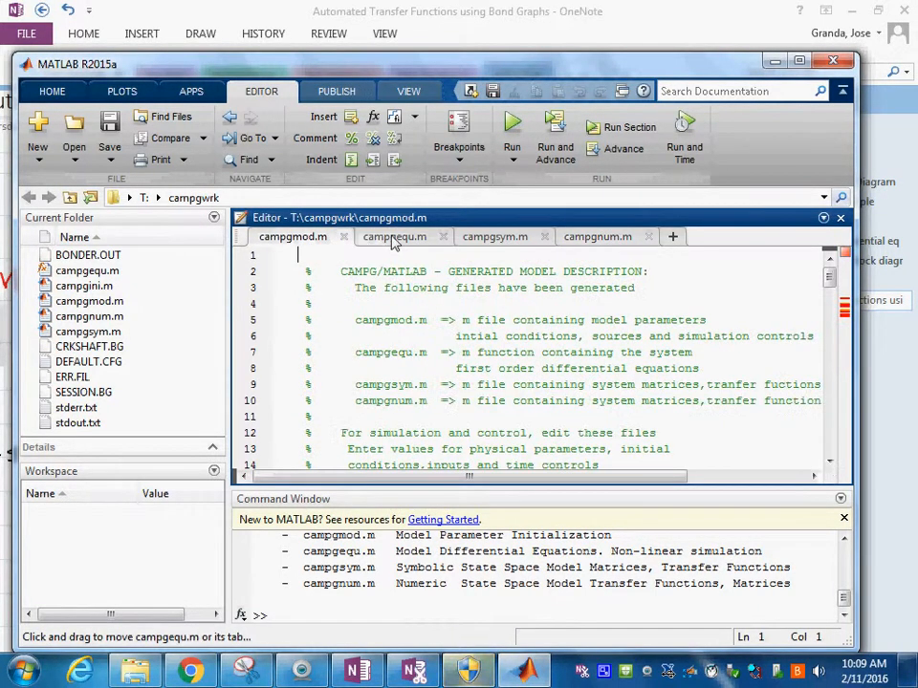
pyautogui.click(387, 237)
pyautogui.click(493, 237)
pyautogui.click(581, 241)
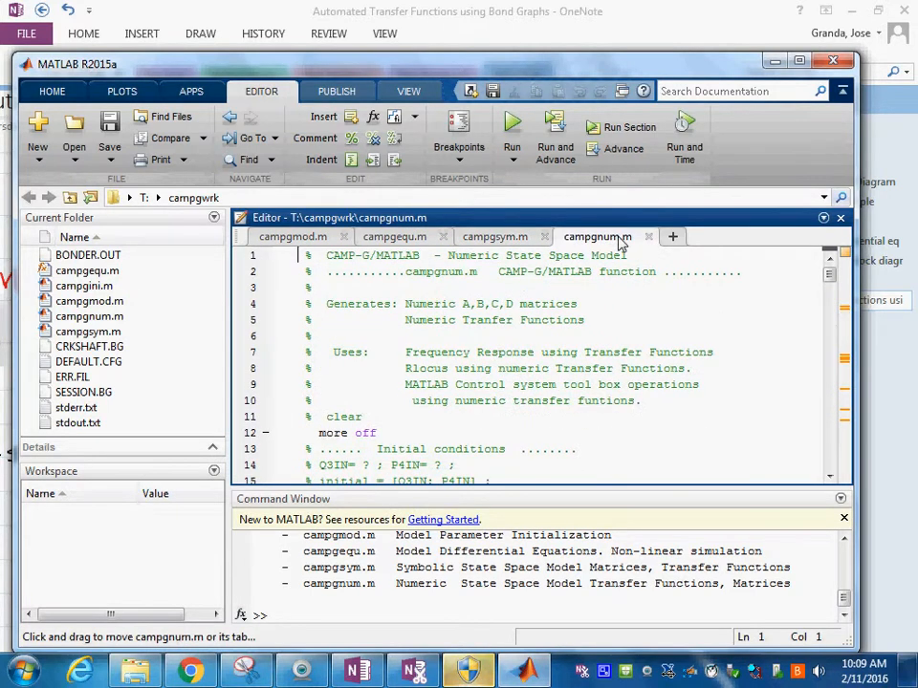
pyautogui.click(300, 244)
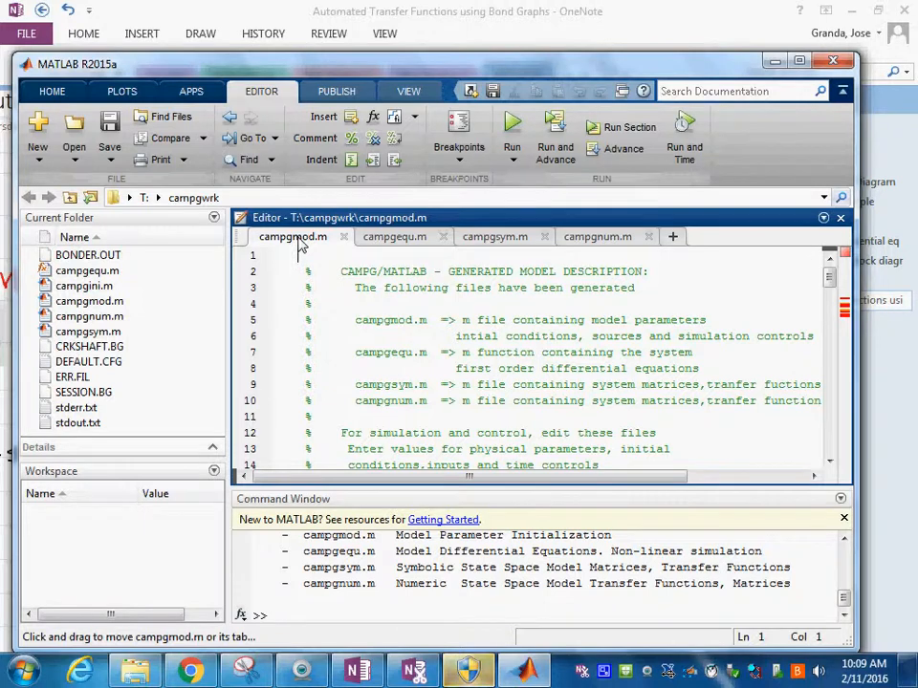
pyautogui.click(426, 239)
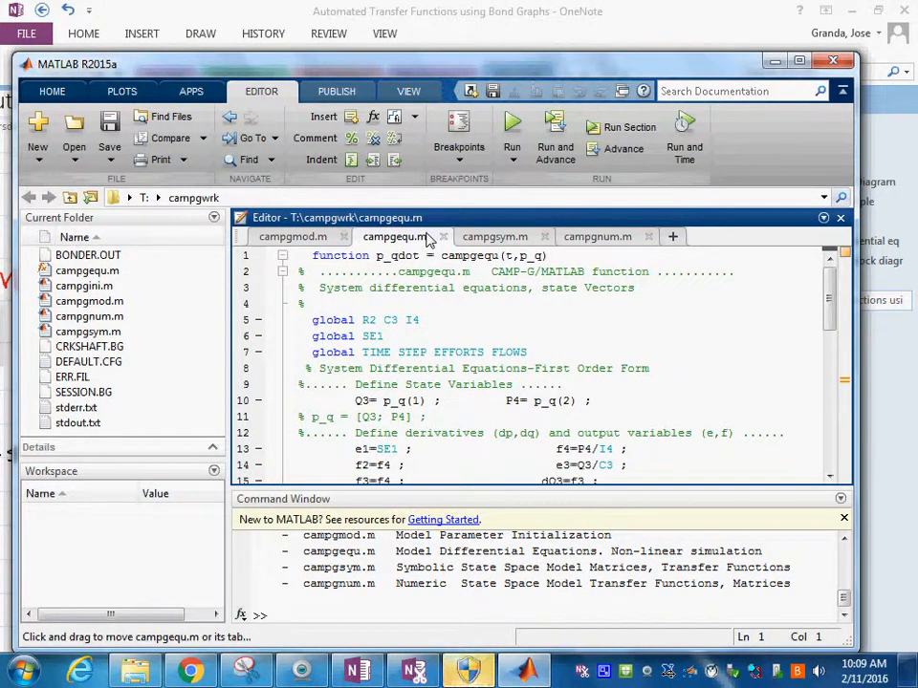
pyautogui.click(508, 239)
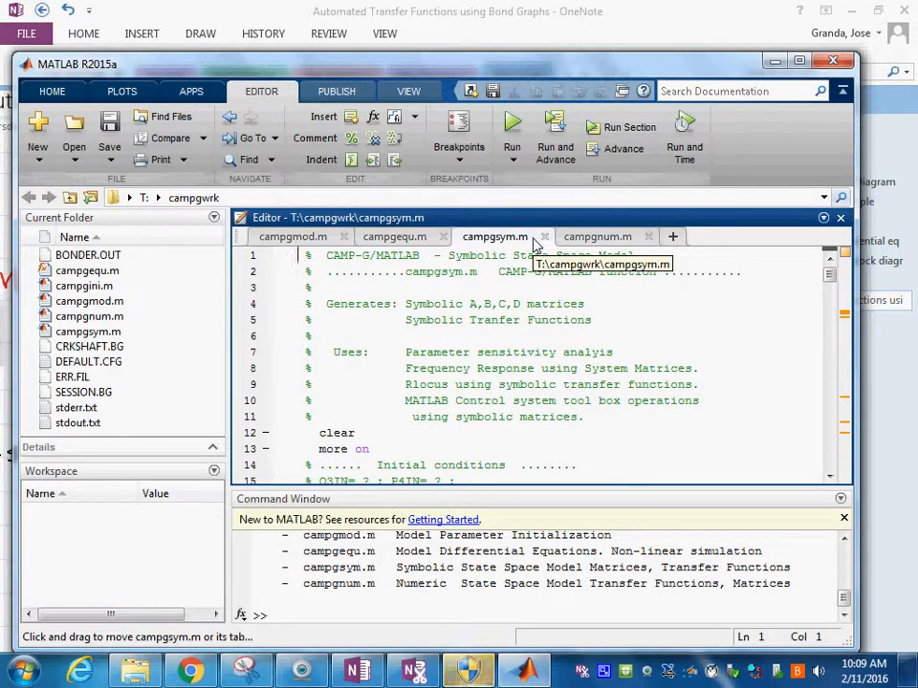
pyautogui.click(595, 239)
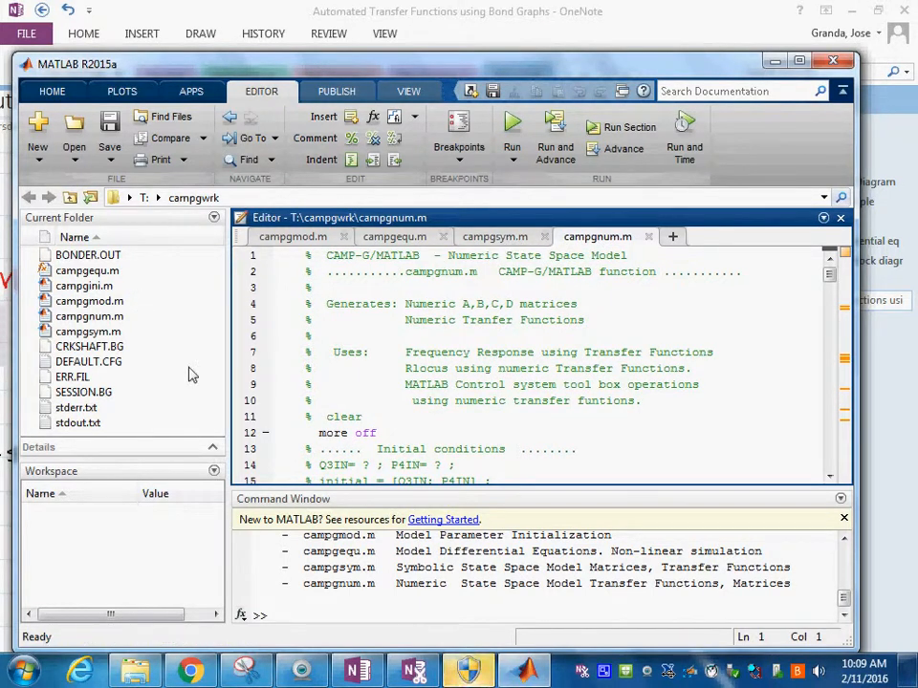
pyautogui.click(499, 238)
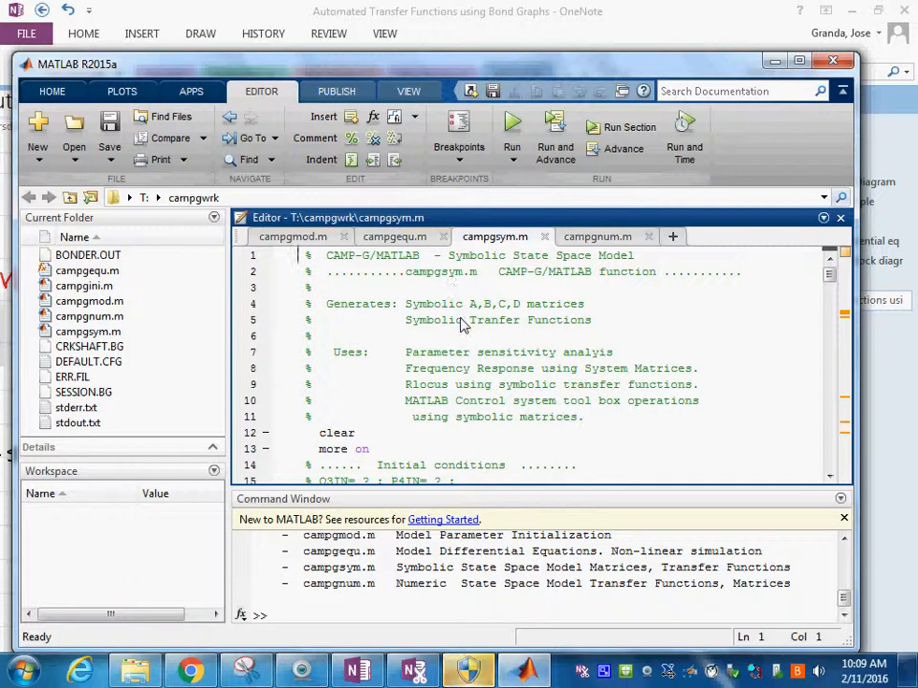
pyautogui.scroll(-2, 463, 325)
pyautogui.scroll(-1, 467, 341)
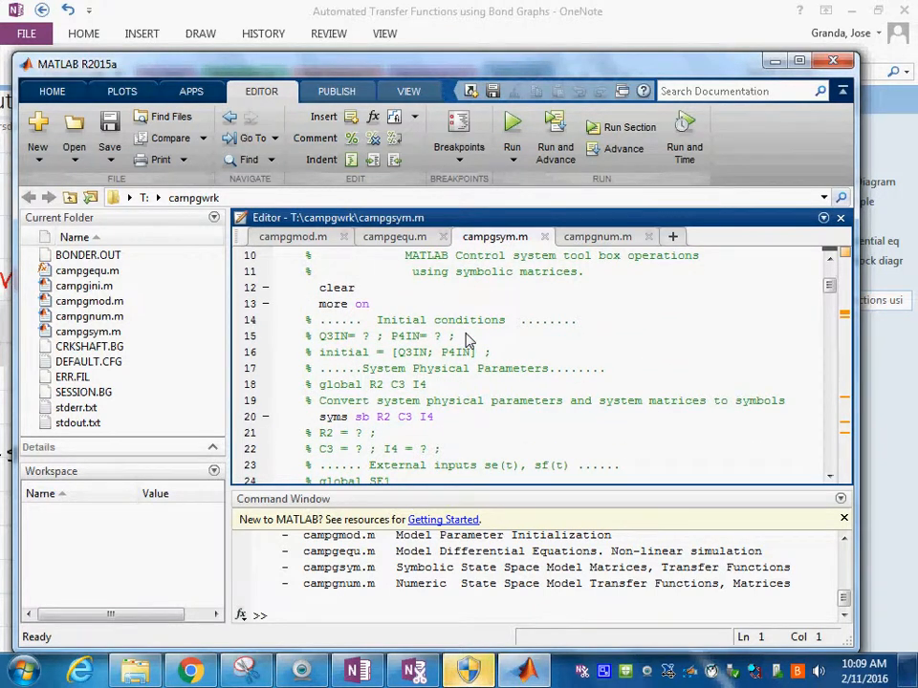
pyautogui.scroll(1, 467, 340)
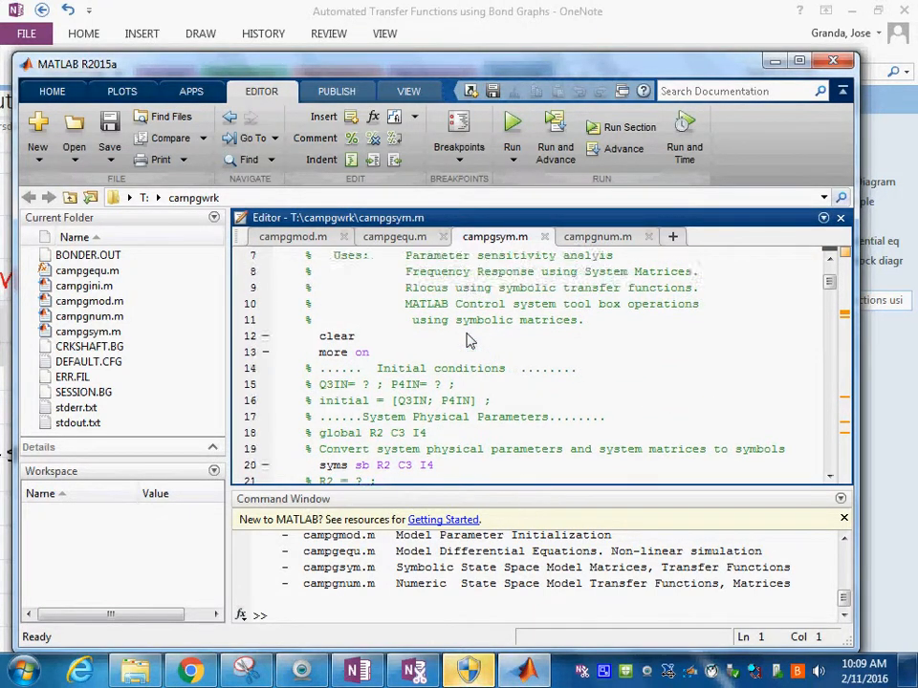
pyautogui.scroll(1, 467, 340)
pyautogui.scroll(-1, 464, 330)
# Search campgsym.m for e3 to jump to the e3=Q3/C3 output block
pyautogui.click(256, 164)
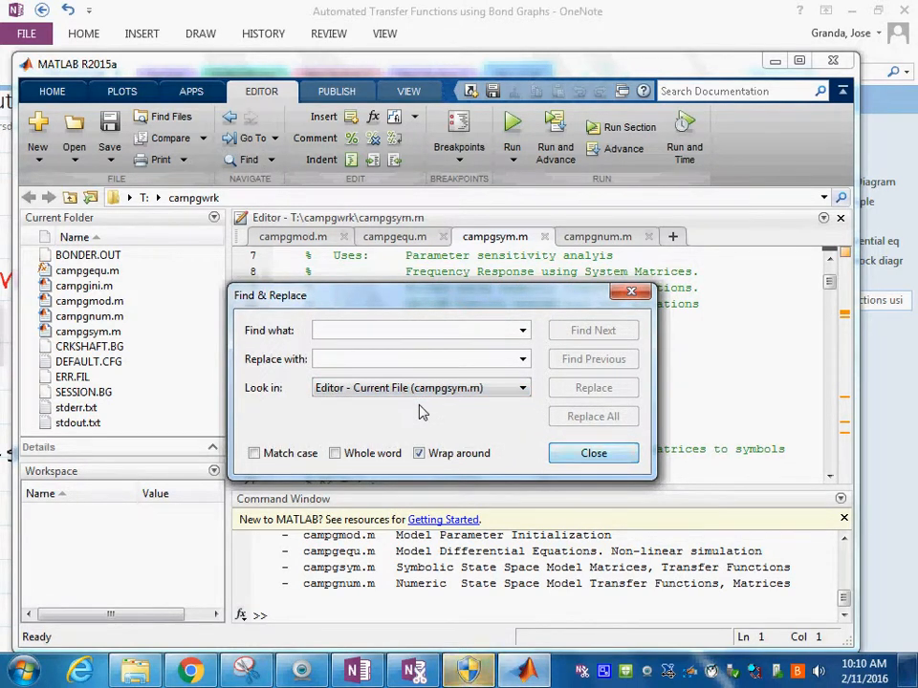
pyautogui.write('e3')
pyautogui.press('Return')
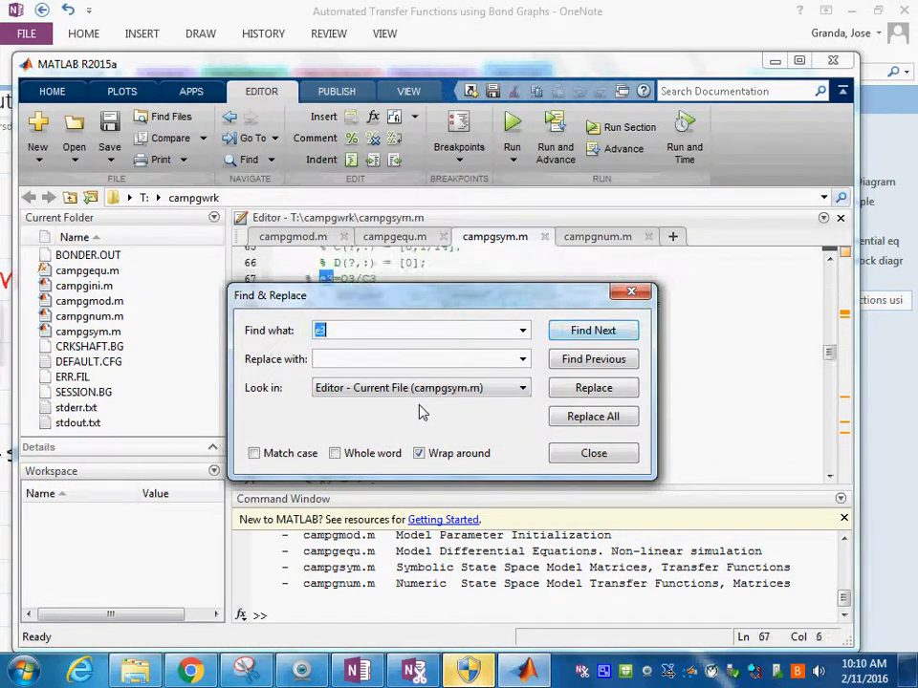
pyautogui.click(630, 293)
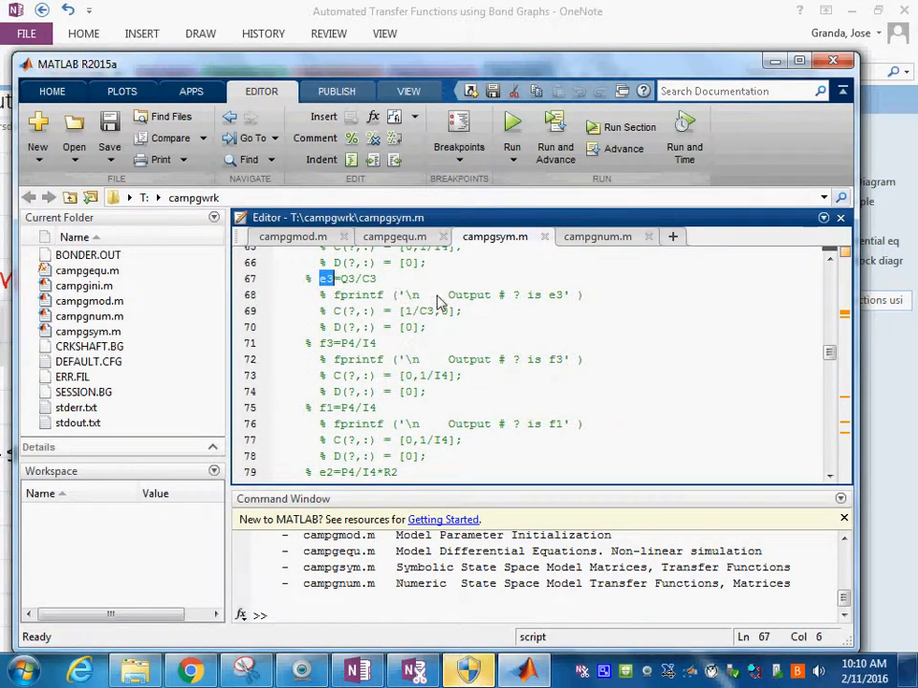
# Uncomment the e3 output print, C and D matrix lines of campgsym.m
pyautogui.click(518, 296)
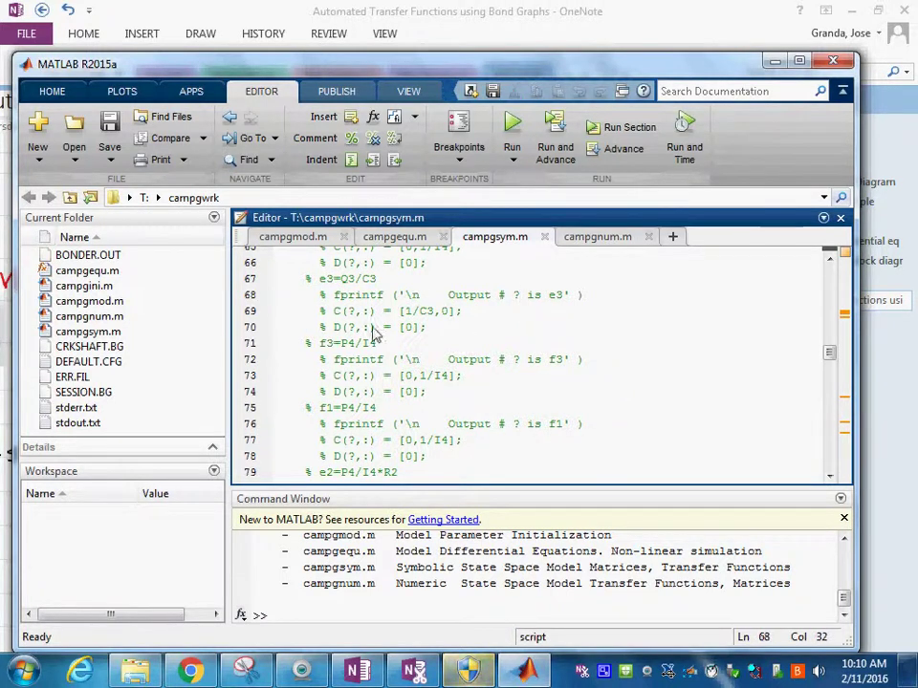
pyautogui.click(318, 298)
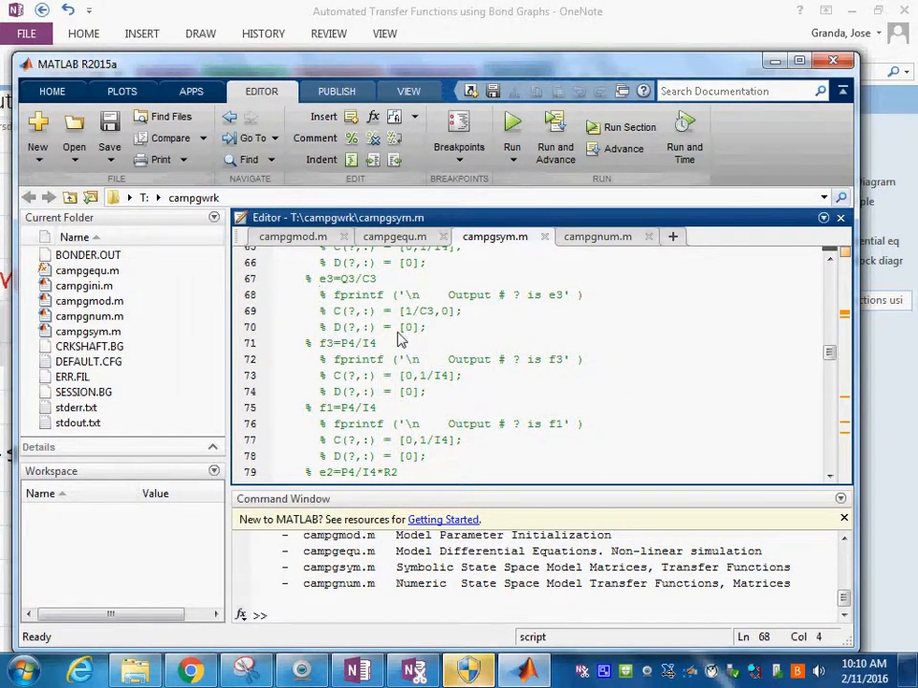
pyautogui.press('Delete')
pyautogui.press('Down')
pyautogui.press('Delete')
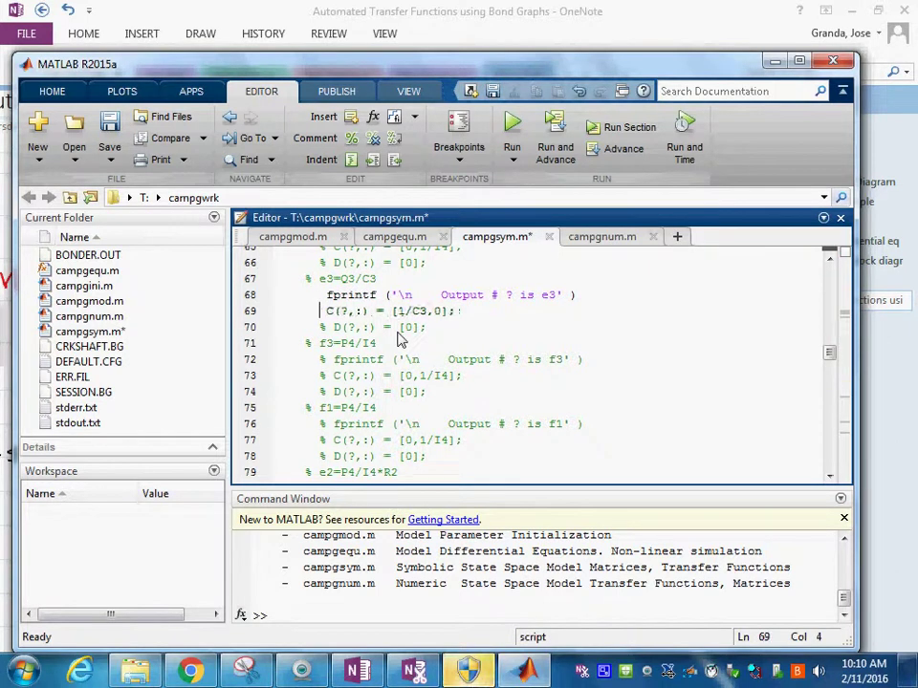
pyautogui.press('Down')
pyautogui.press('Delete')
pyautogui.press('Up')
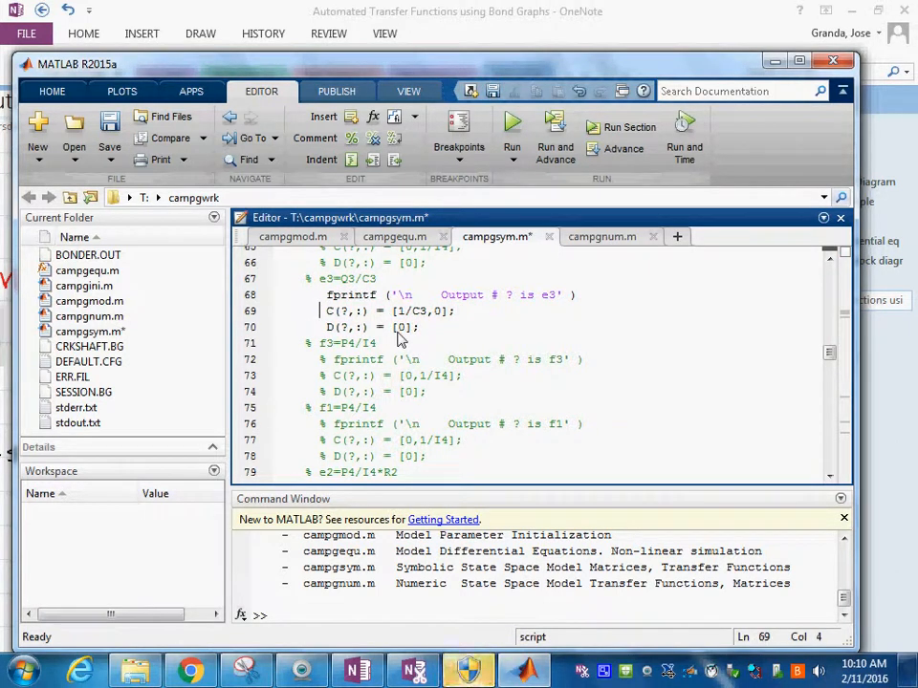
pyautogui.press('Up')
pyautogui.press('Right')
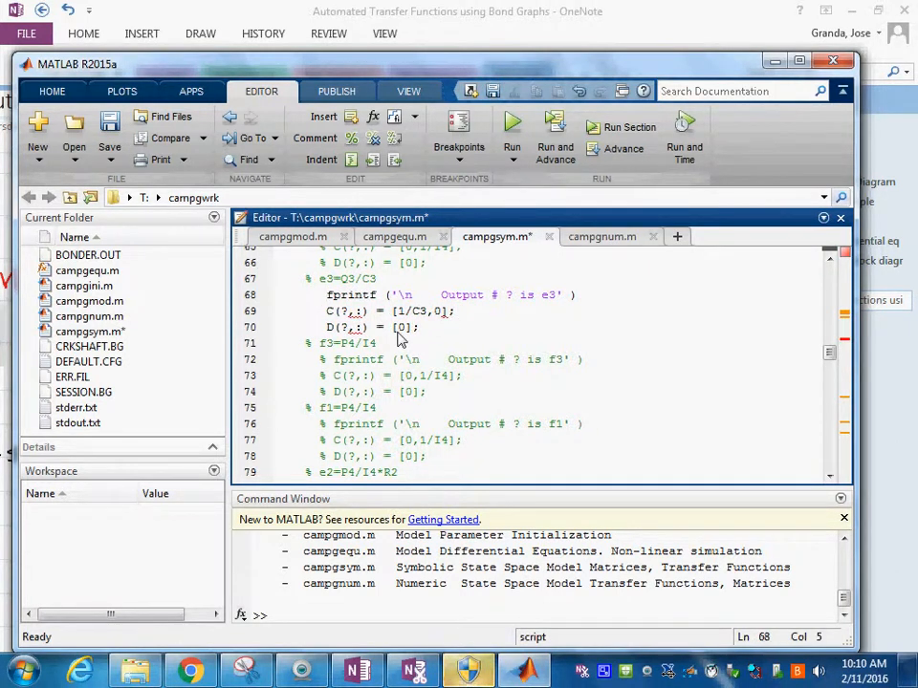
# Replace the ? placeholders with output 1 so C(1,:)=[1/C3,0] and D(1,:)=[0]
pyautogui.press('Right')
pyautogui.press('Right')
pyautogui.press('Right')
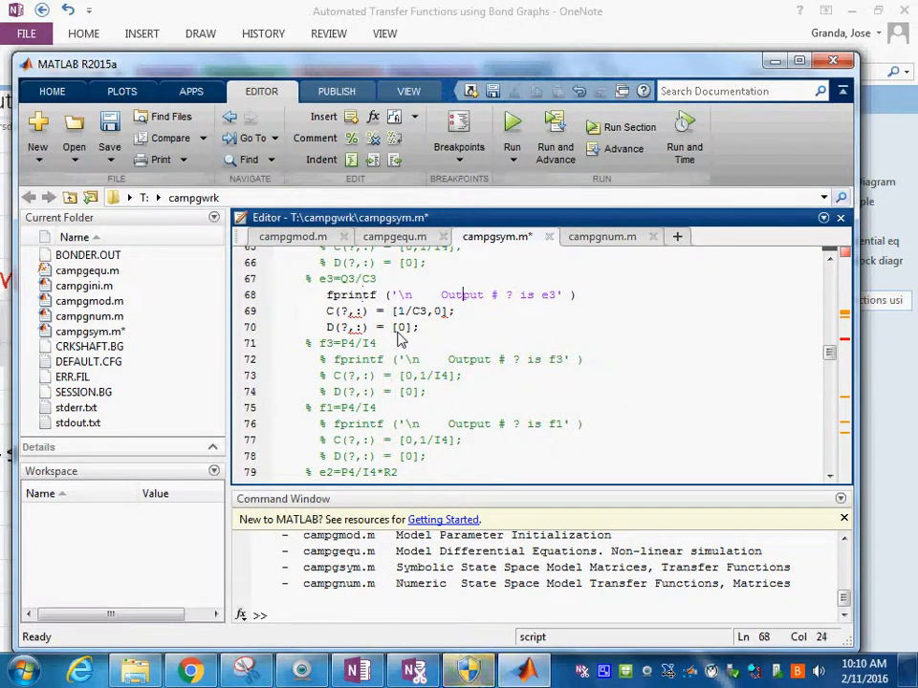
pyautogui.press('Right')
pyautogui.press('Right')
pyautogui.press('Right')
pyautogui.press('Right')
pyautogui.press('Right')
pyautogui.press('Right')
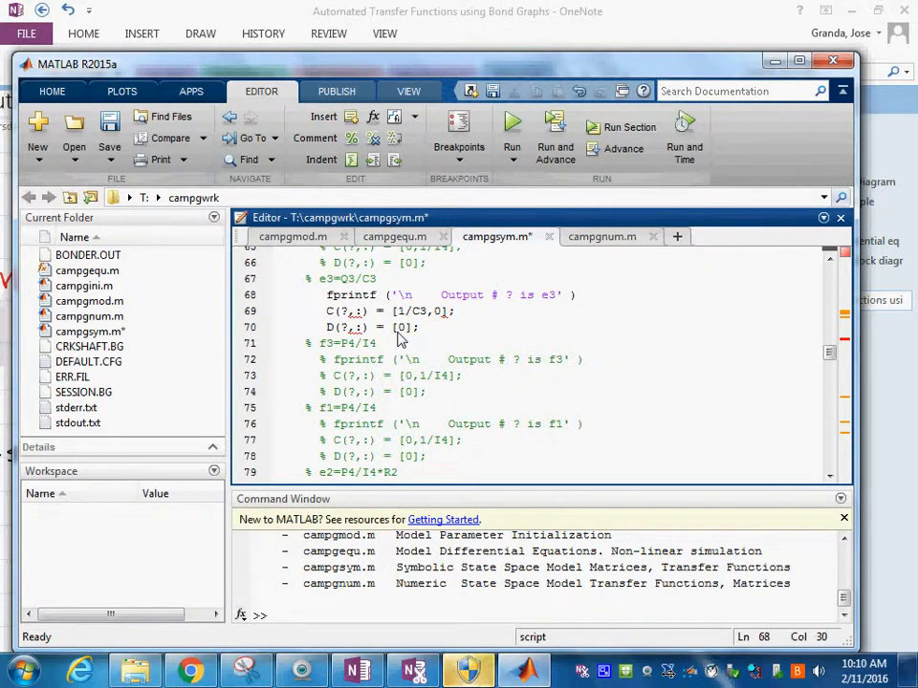
pyautogui.press('Delete')
pyautogui.write('1')
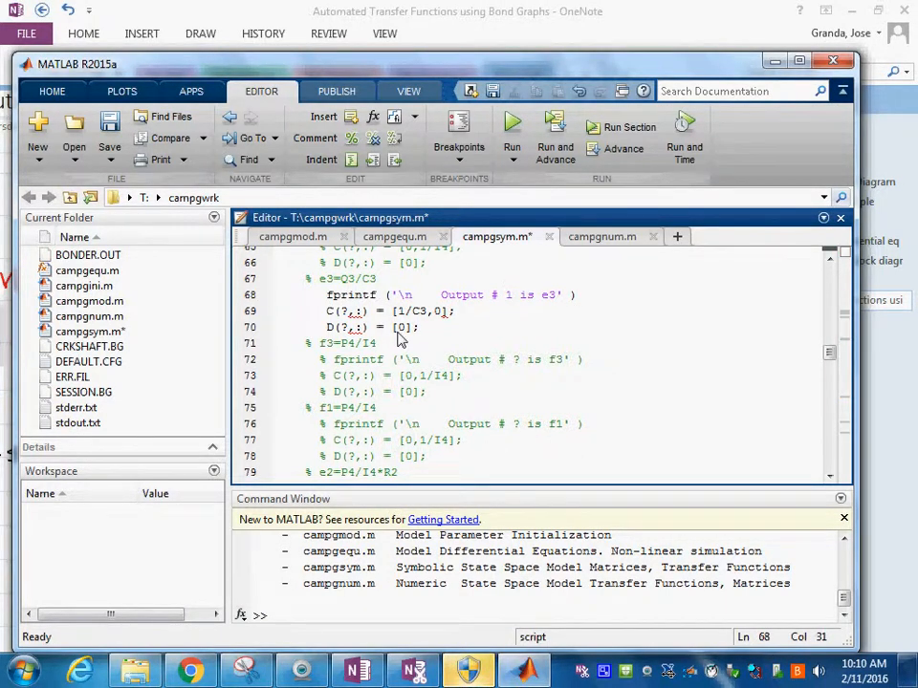
pyautogui.press('Down')
pyautogui.press('Down')
pyautogui.press('Left')
pyautogui.press('Left')
pyautogui.press('Left')
pyautogui.press('Left')
pyautogui.press('Left')
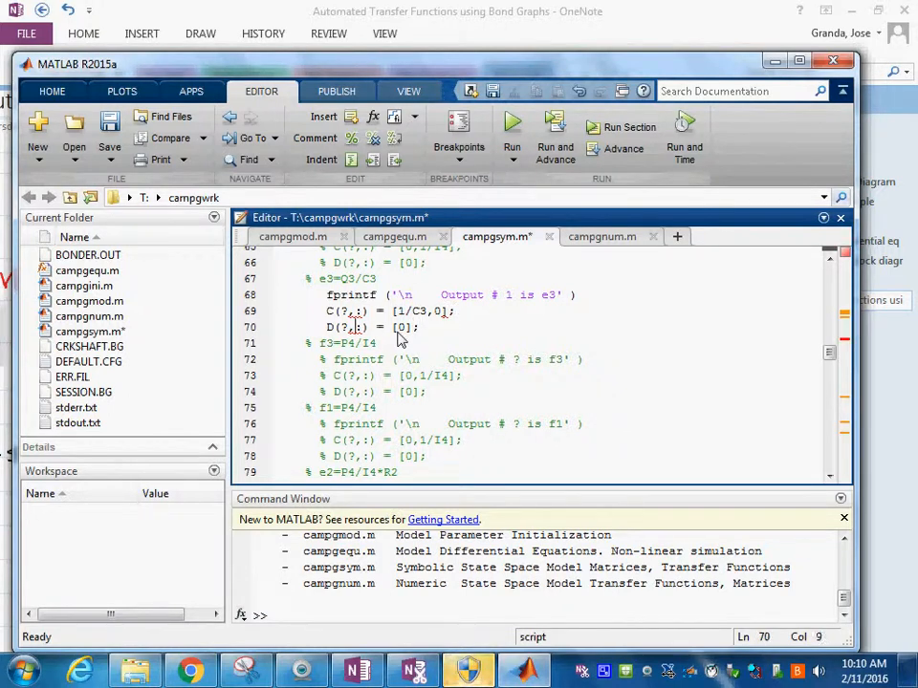
pyautogui.press('Left')
pyautogui.press('Left')
pyautogui.press('Left')
pyautogui.press('Up')
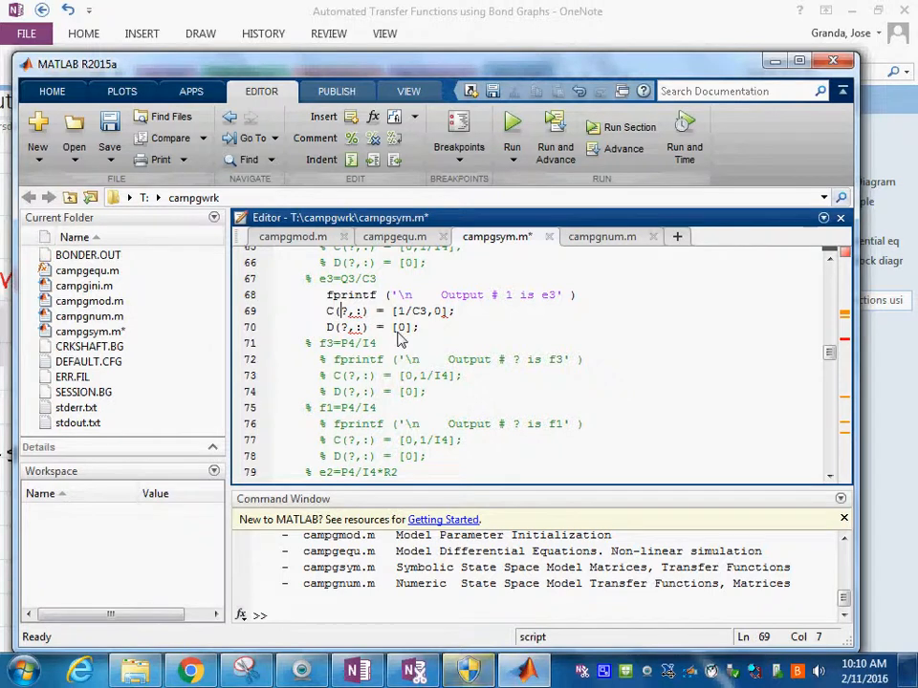
pyautogui.press('Delete')
pyautogui.write('1')
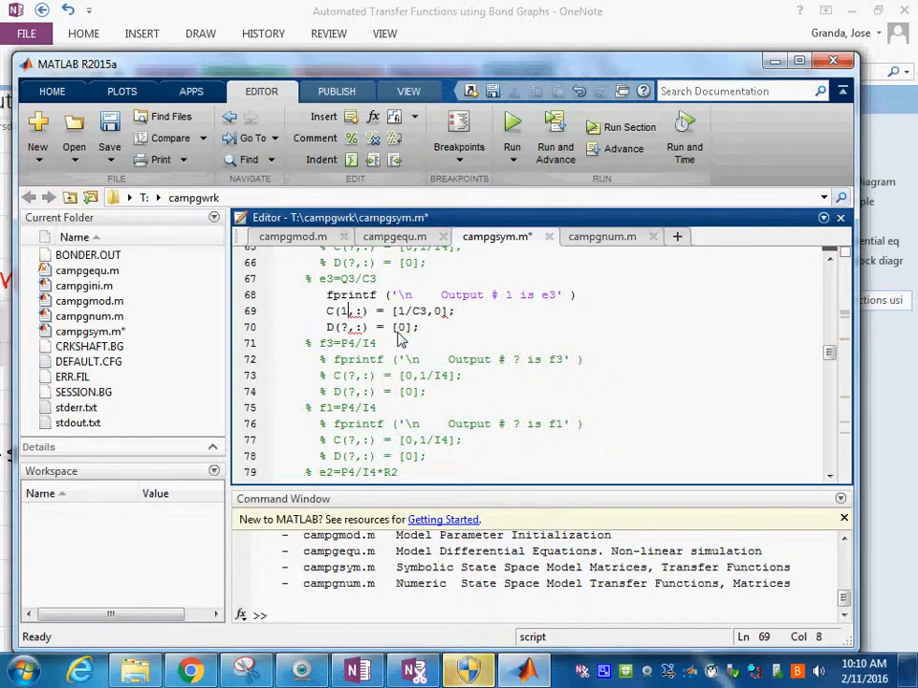
pyautogui.press('Down')
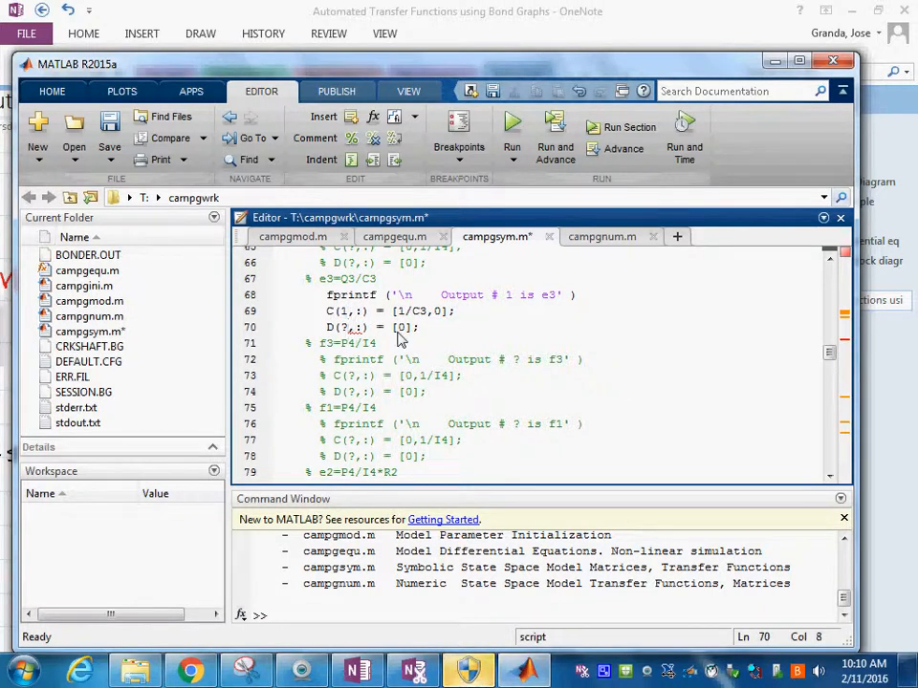
pyautogui.press('BackSpace')
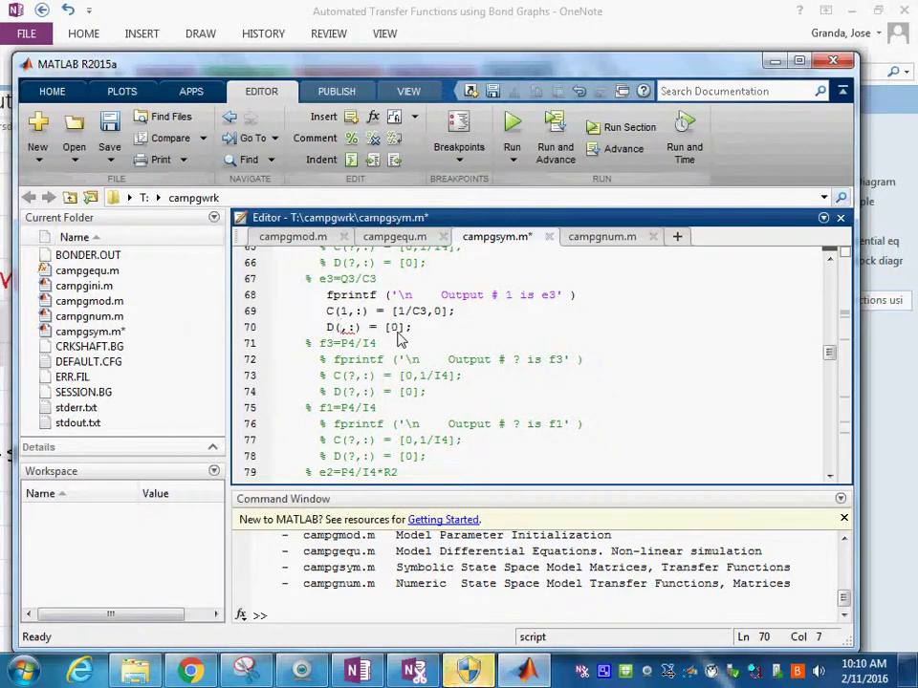
pyautogui.write('1')
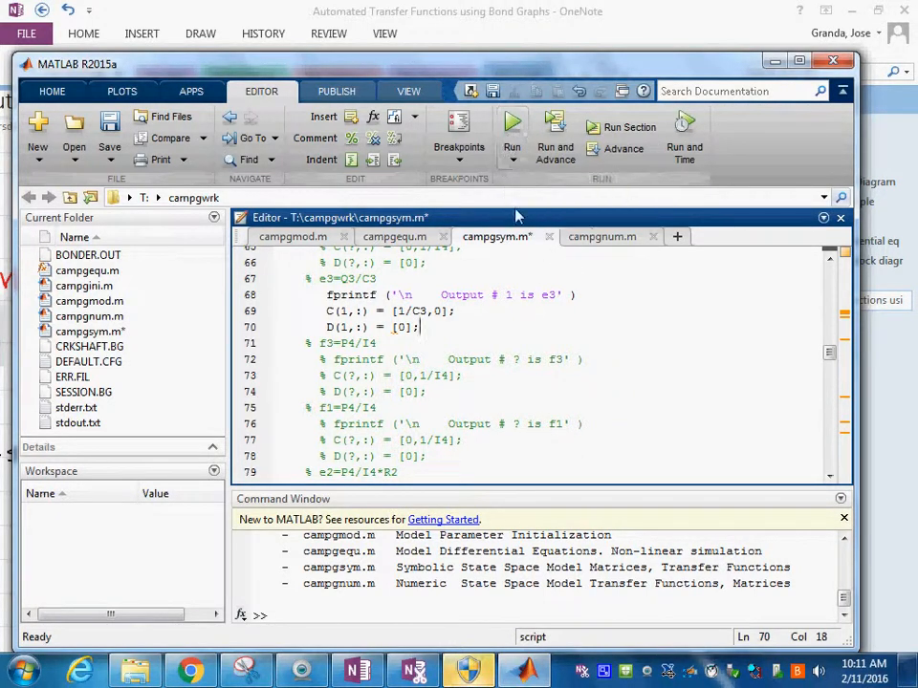
pyautogui.scroll(-2, 620, 339)
pyautogui.scroll(-3, 620, 339)
pyautogui.scroll(-3, 619, 339)
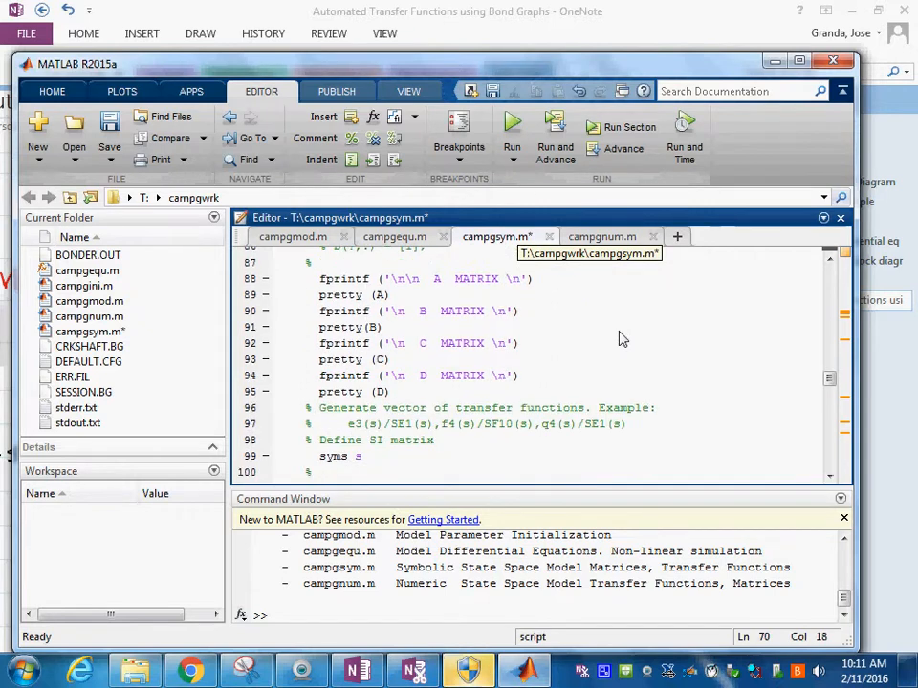
pyautogui.scroll(-3, 619, 339)
pyautogui.scroll(-1, 619, 339)
pyautogui.scroll(-4, 620, 340)
pyautogui.scroll(-1, 619, 339)
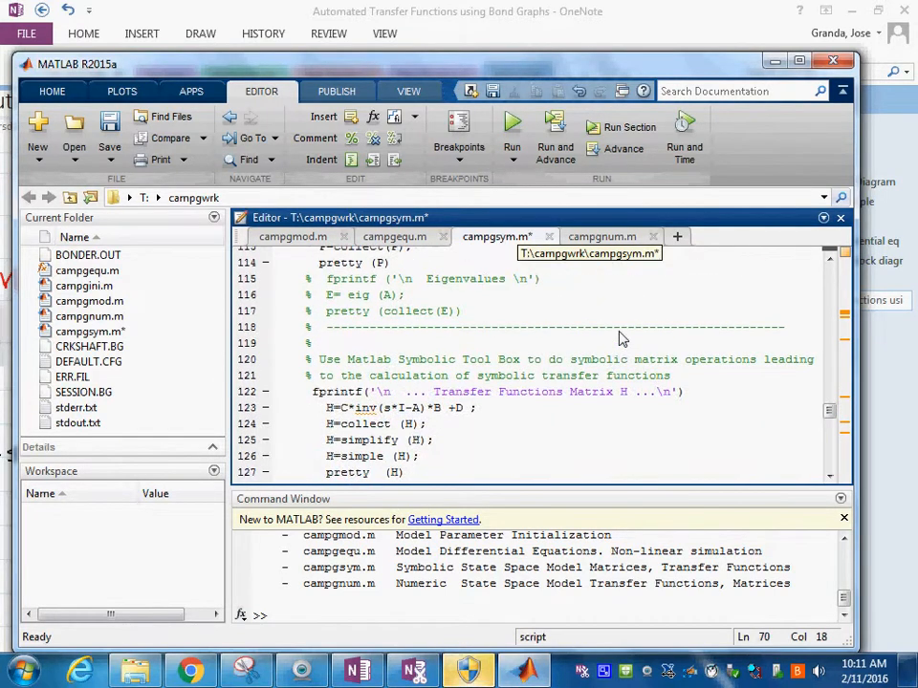
pyautogui.scroll(-2, 620, 340)
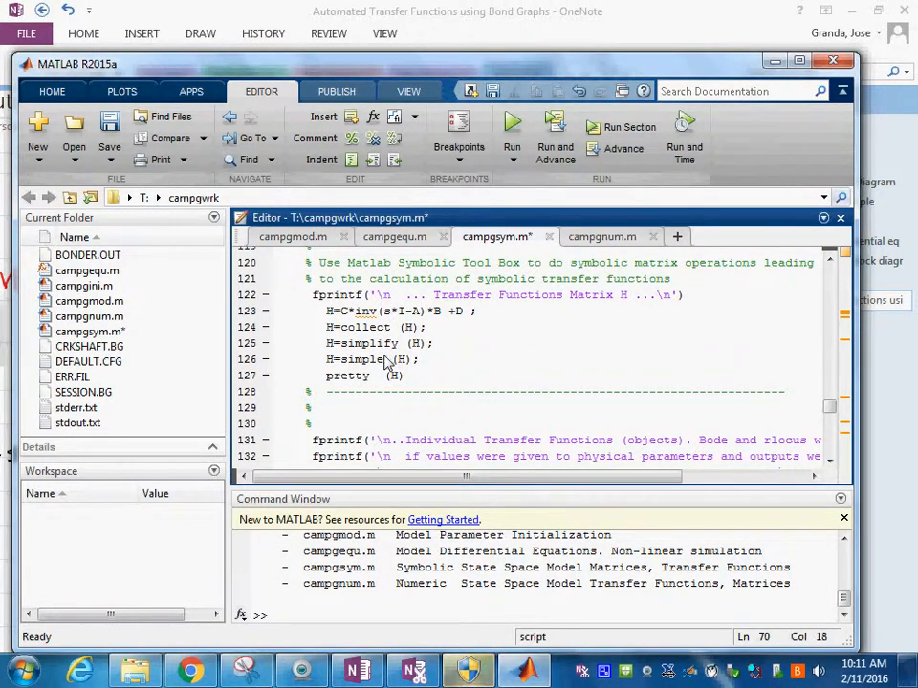
pyautogui.scroll(2, 435, 382)
pyautogui.scroll(1, 437, 382)
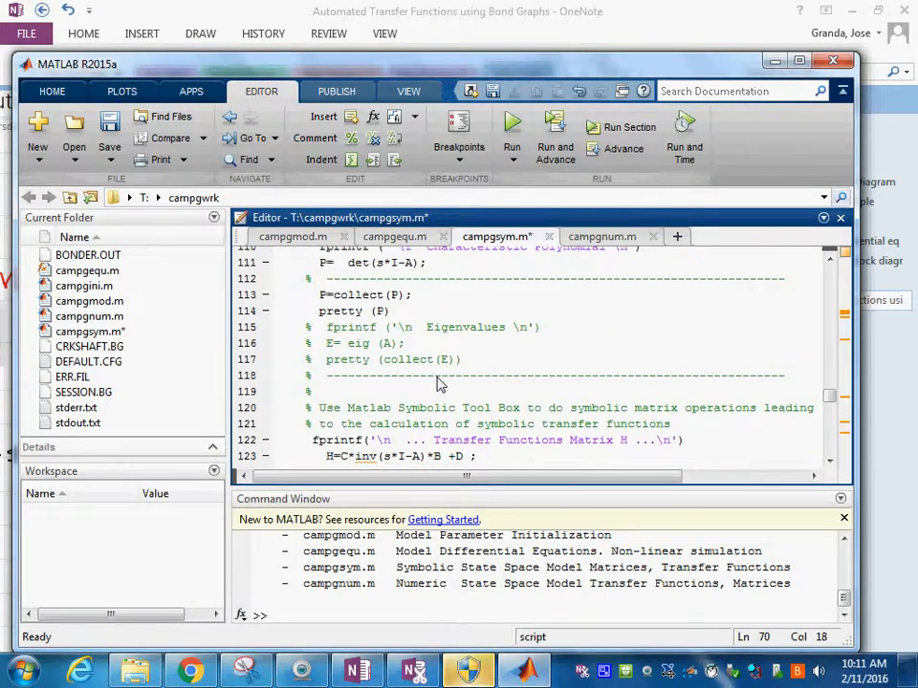
# Run campgsym and page through its printed inputs, states and A matrix output
pyautogui.click(512, 125)
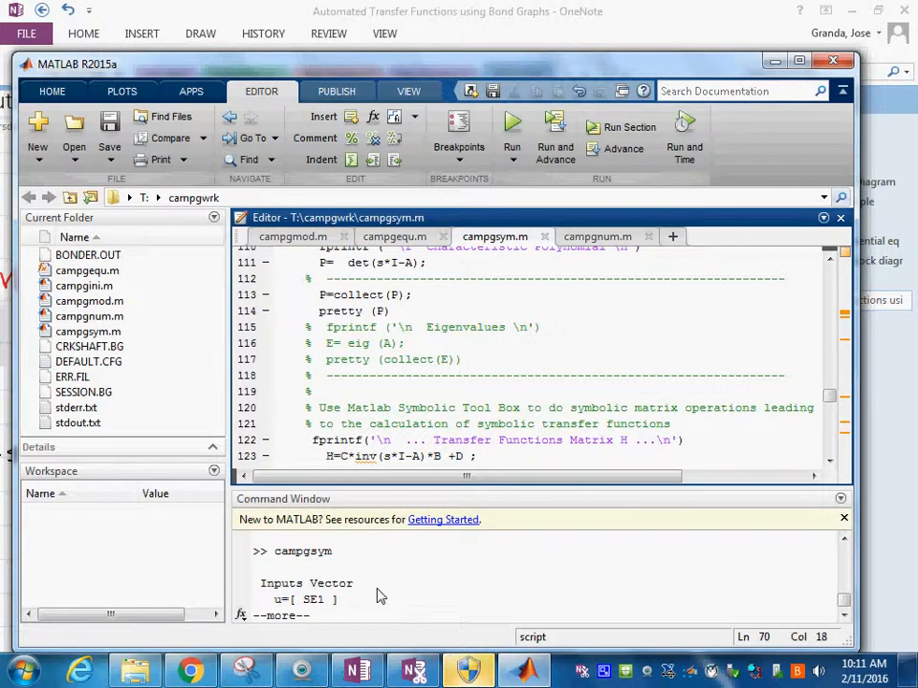
pyautogui.hotkey('ctrl', 's')
pyautogui.click(377, 597)
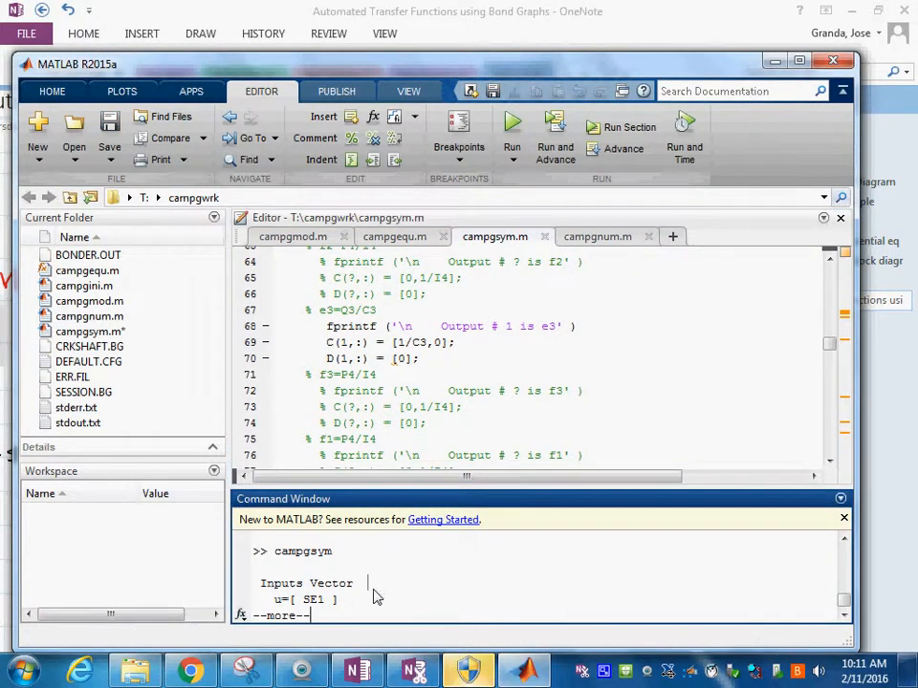
pyautogui.press('Return')
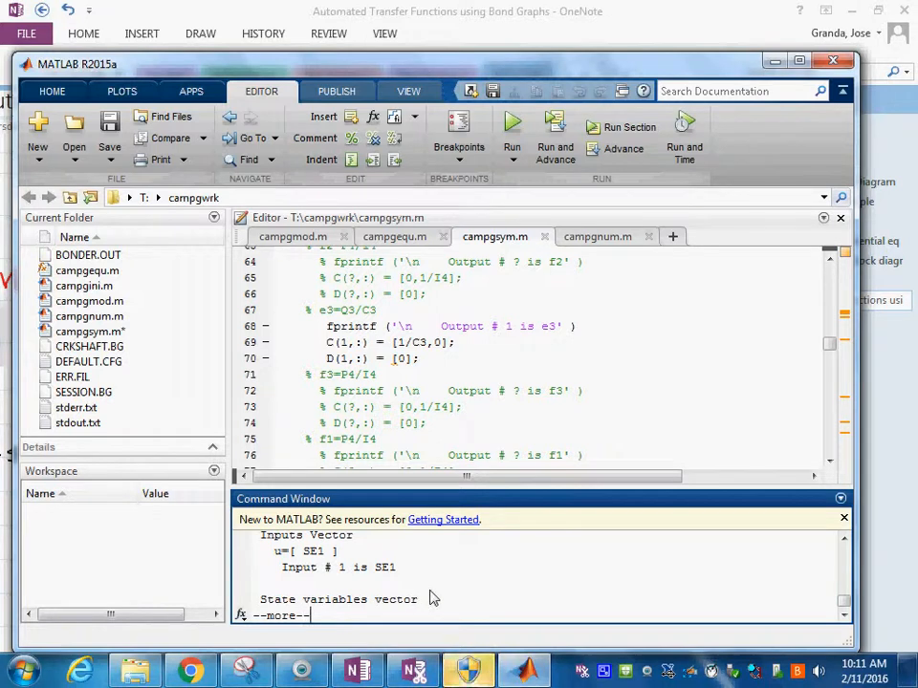
pyautogui.press('Return')
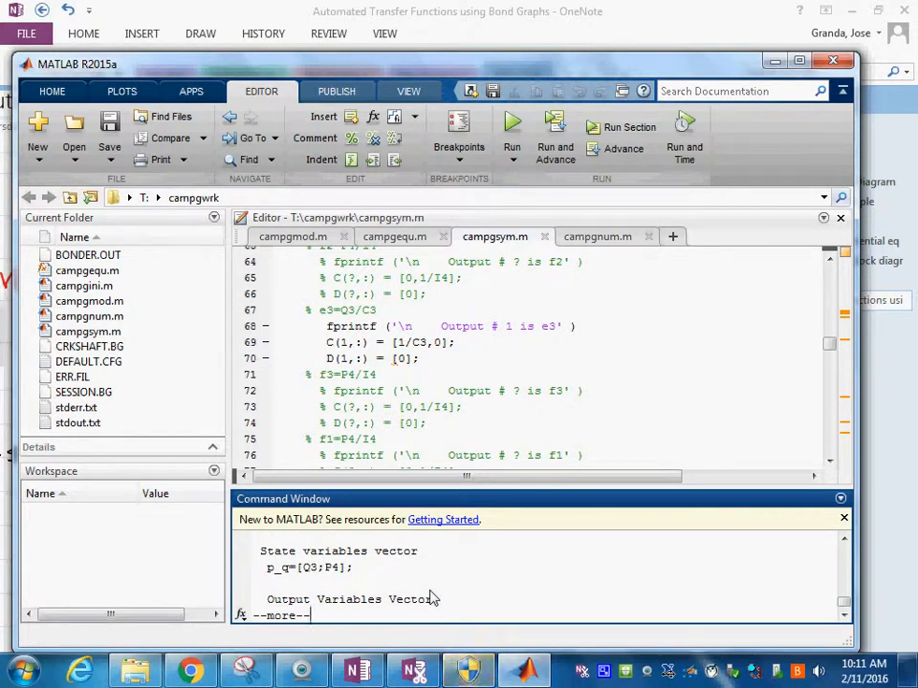
pyautogui.press('Return')
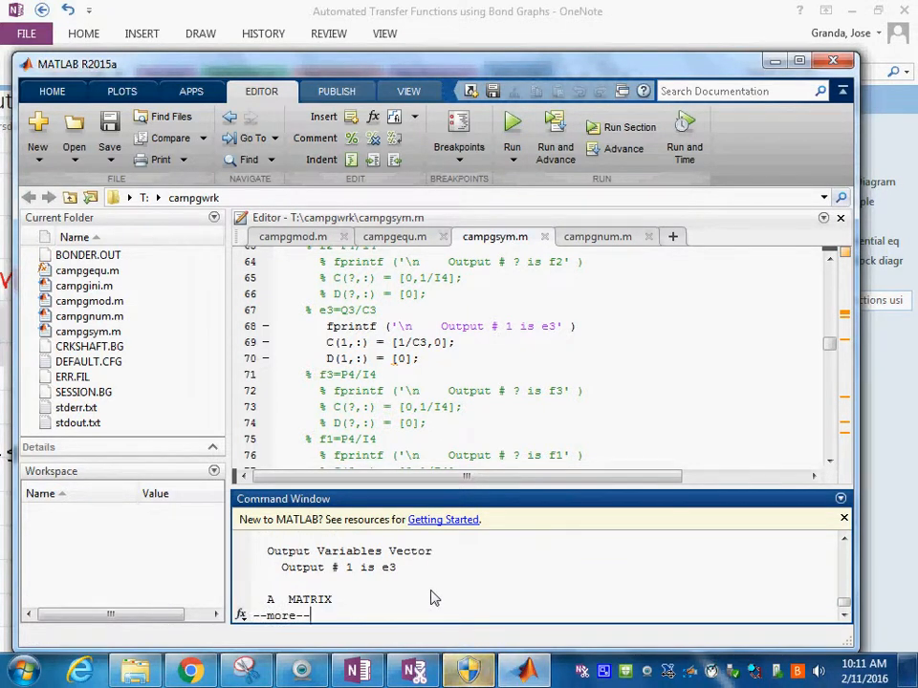
pyautogui.press('Return')
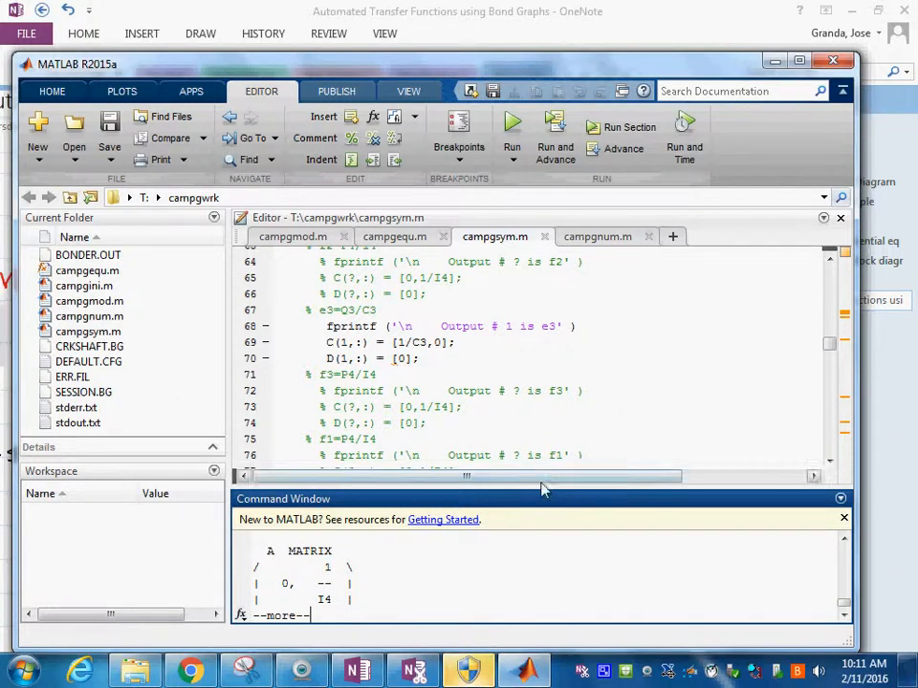
# Enlarge the Command Window and page on to the C, D matrices and characteristic polynomial, ending in the 'simple' error
pyautogui.moveTo(543, 487); pyautogui.dragTo(543, 383)
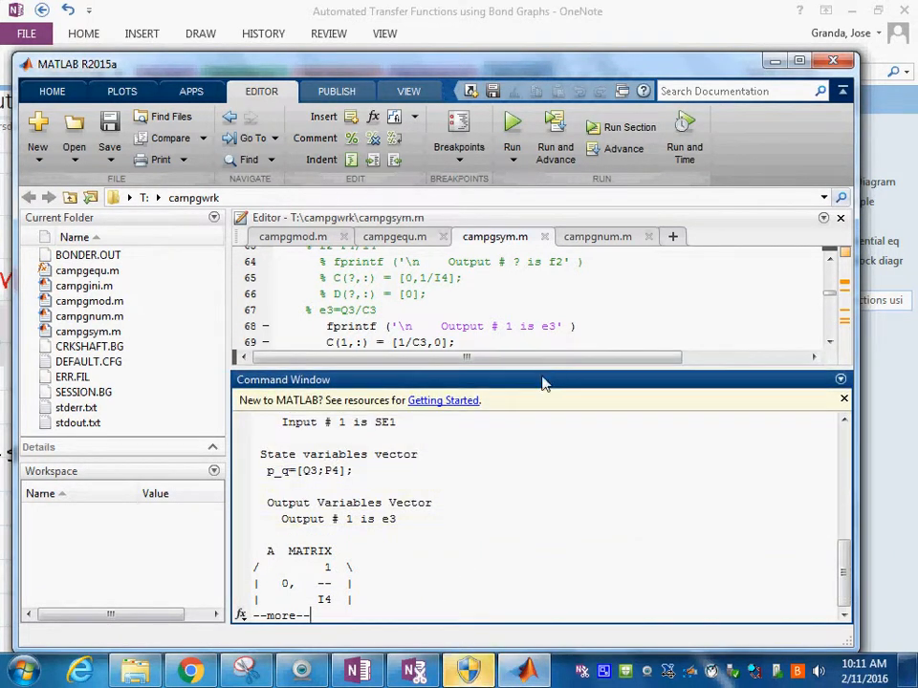
pyautogui.press('Return')
pyautogui.press('space')
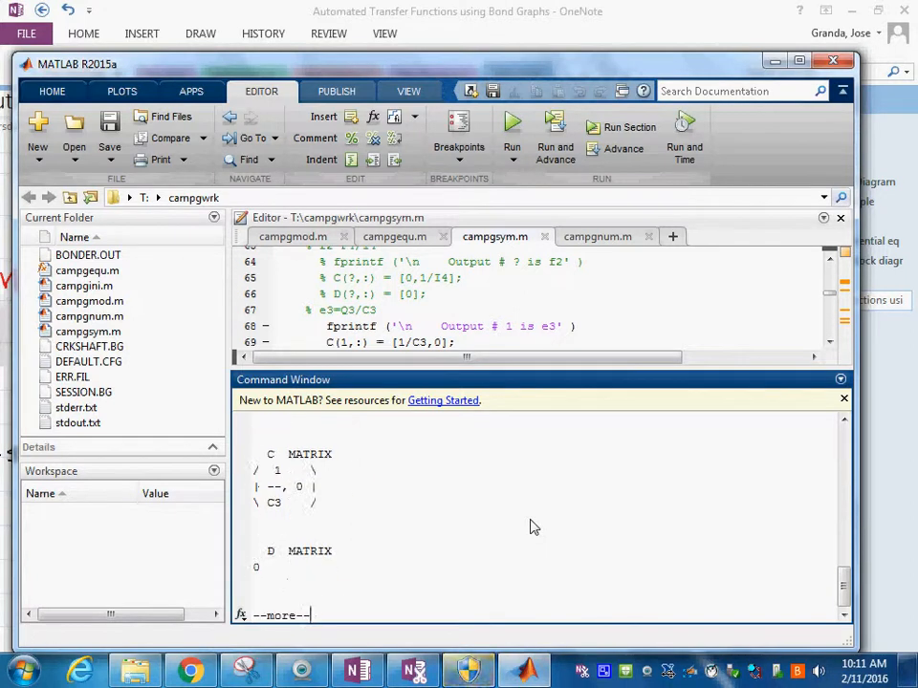
pyautogui.press('space')
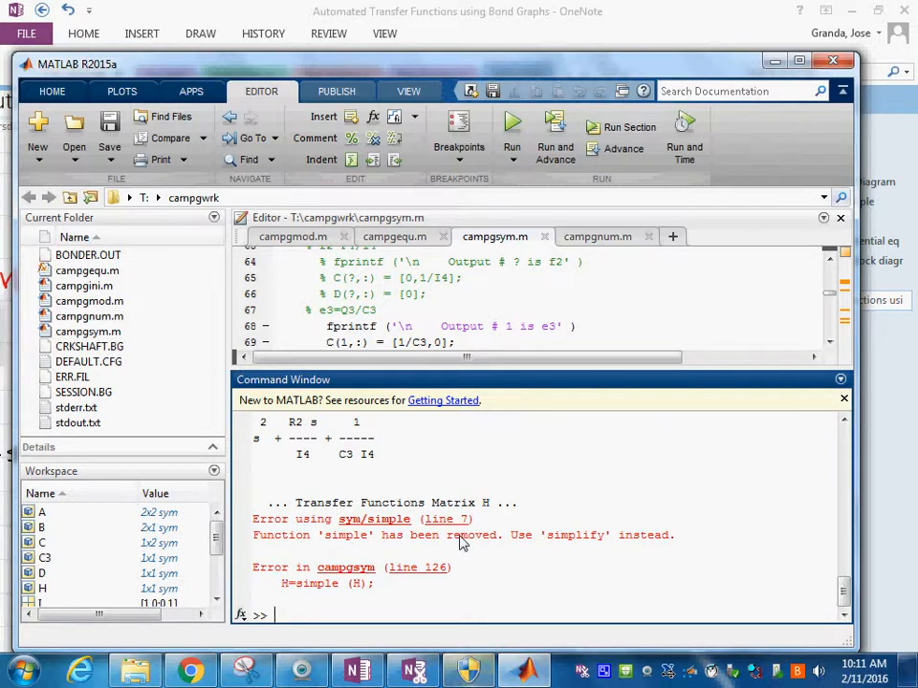
# Comment out line 126, H=simple (H);, in campgsym.m
pyautogui.click(517, 318)
pyautogui.scroll(-2, 517, 318)
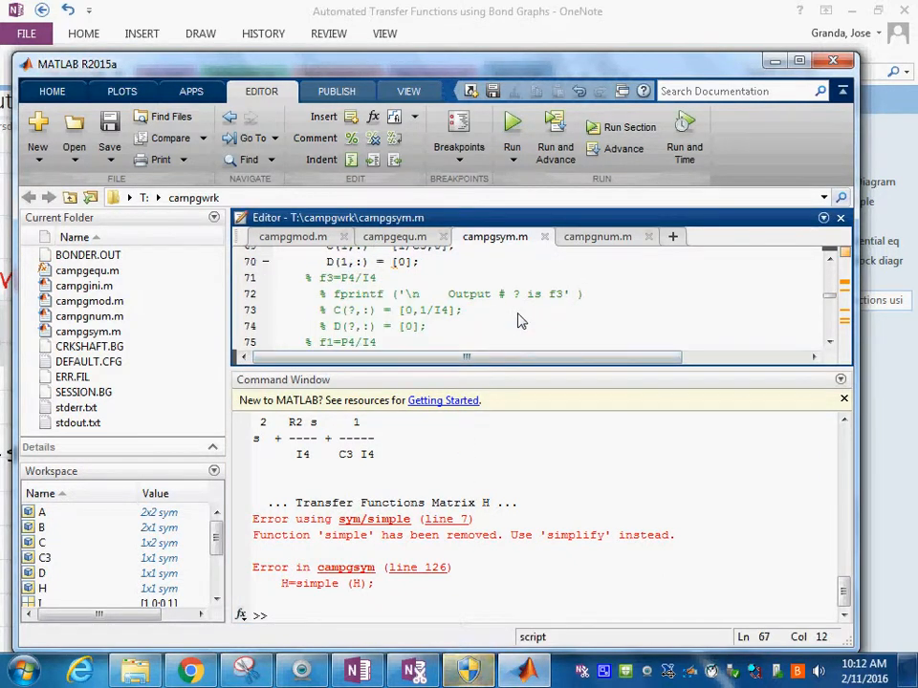
pyautogui.scroll(-3, 517, 318)
pyautogui.scroll(-3, 518, 318)
pyautogui.scroll(-2, 517, 318)
pyautogui.scroll(1, 517, 319)
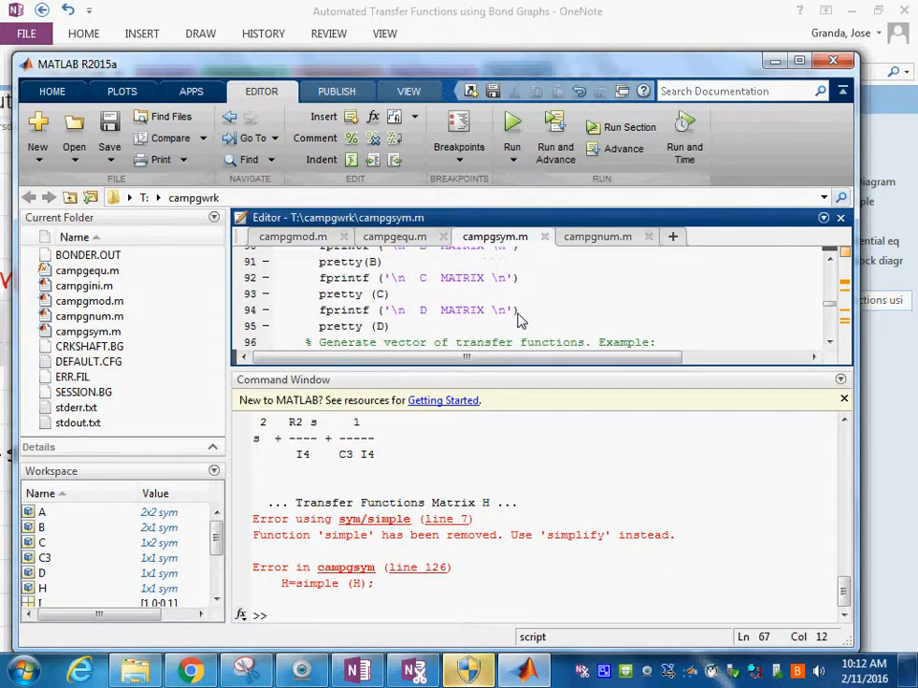
pyautogui.scroll(-2, 517, 319)
pyautogui.scroll(-2, 518, 318)
pyautogui.scroll(-1, 517, 318)
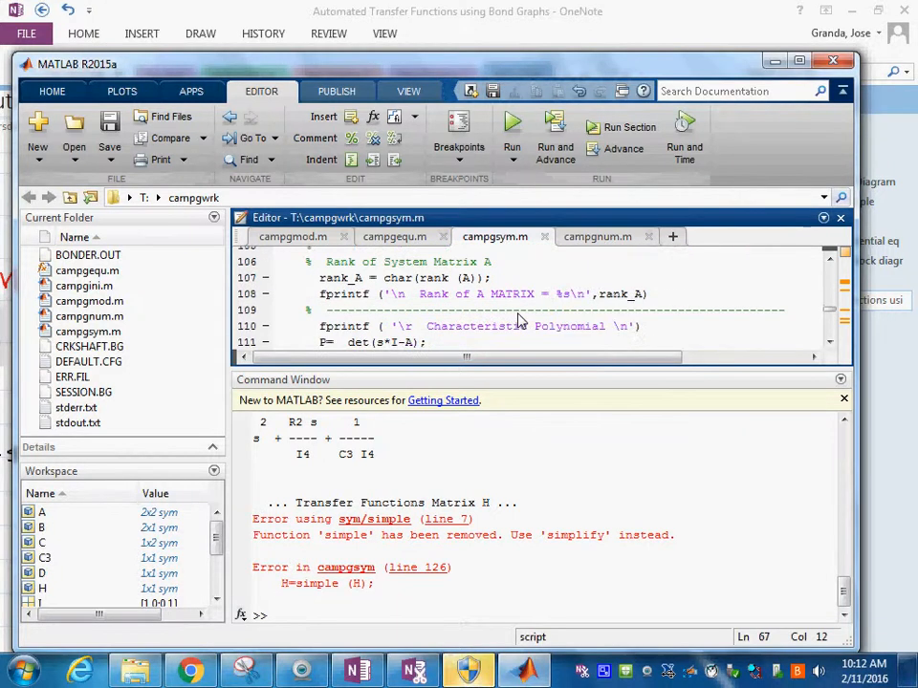
pyautogui.scroll(-2, 517, 318)
pyautogui.scroll(-1, 517, 319)
pyautogui.scroll(-1, 517, 318)
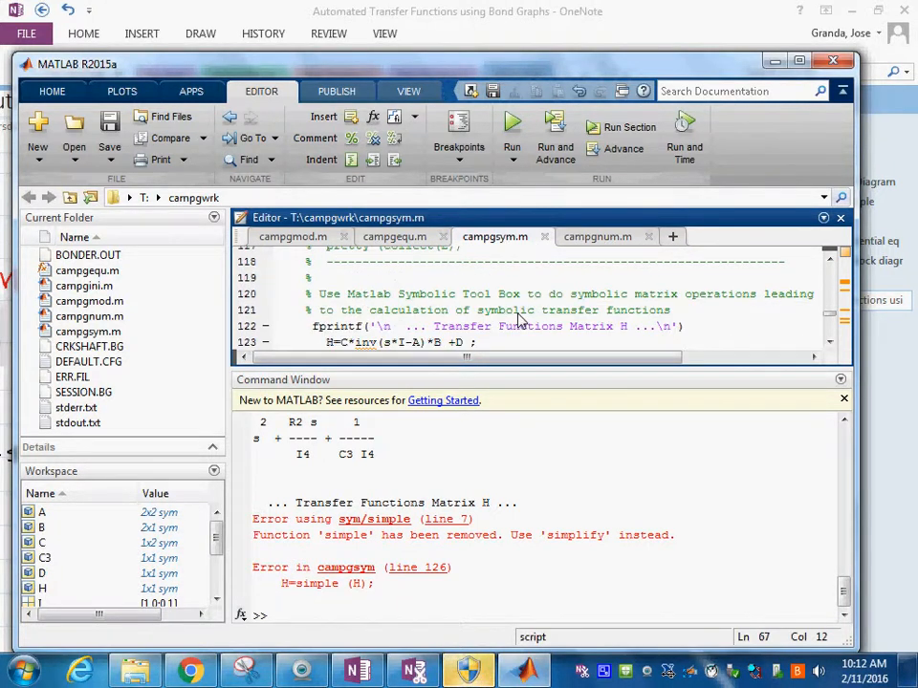
pyautogui.scroll(-2, 517, 318)
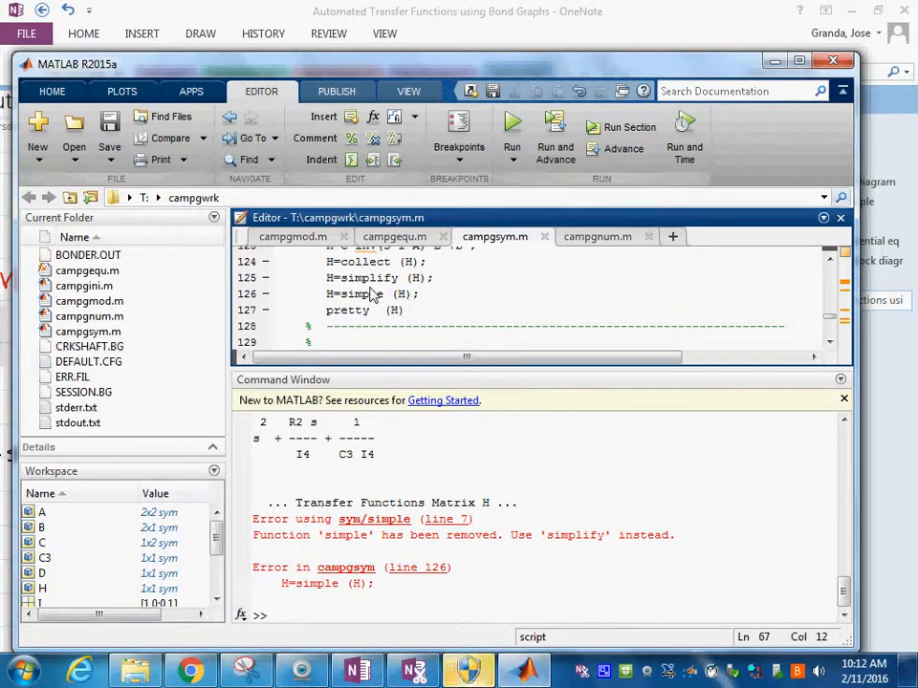
pyautogui.click(306, 295)
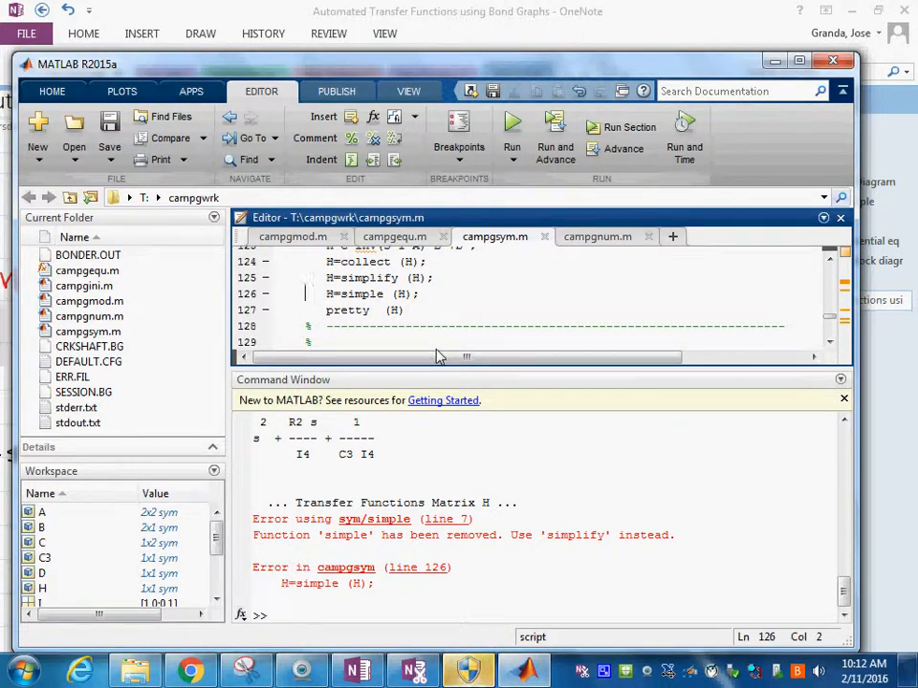
pyautogui.write('%')
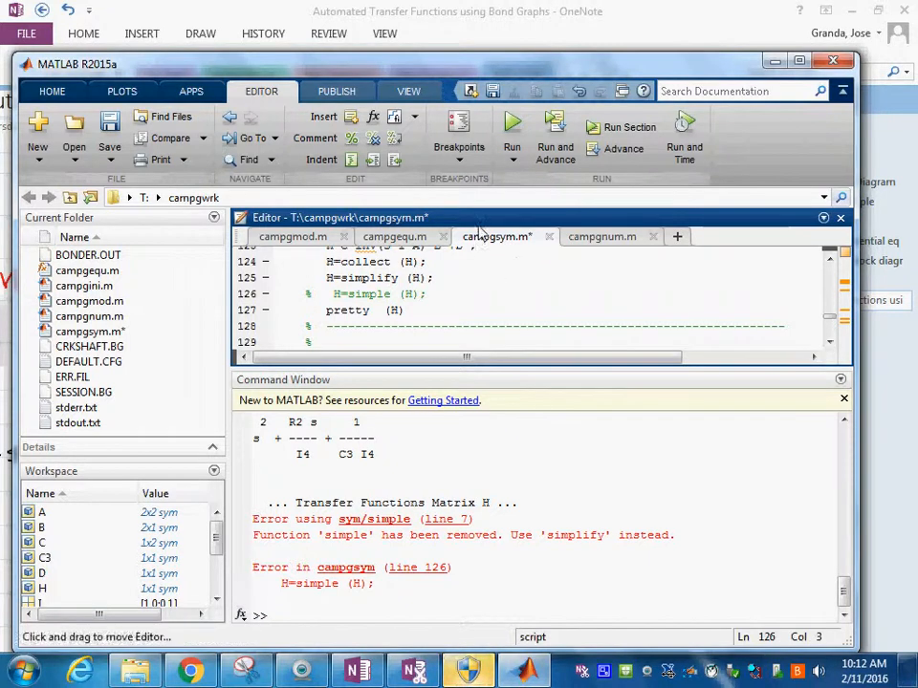
# Rerun campgsym so it prints H = 1/(C3 I4 s^2 + C3 R2 s + 1)
pyautogui.click(513, 127)
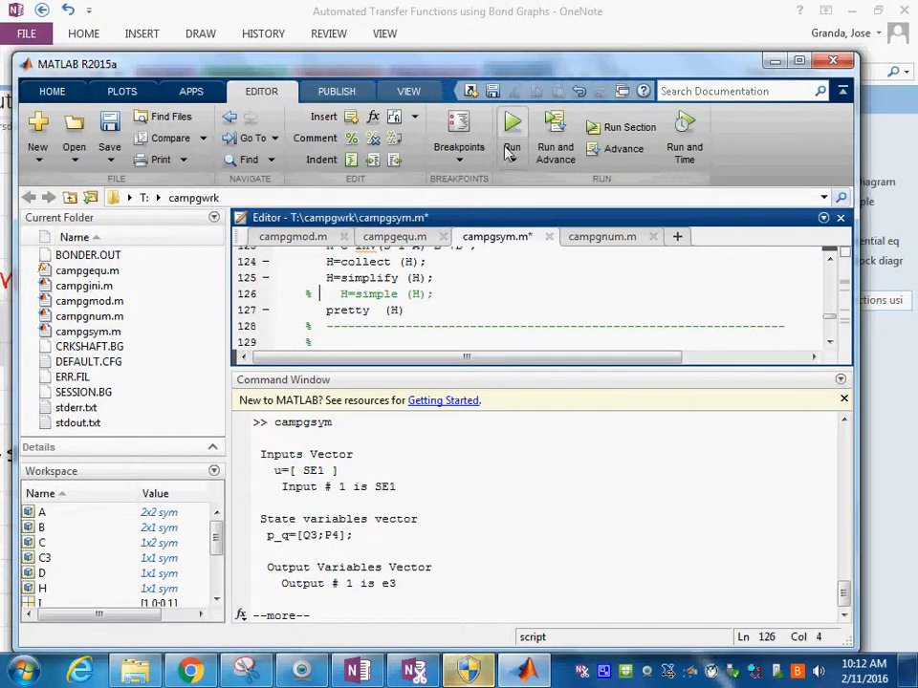
pyautogui.press('space')
pyautogui.press('space')
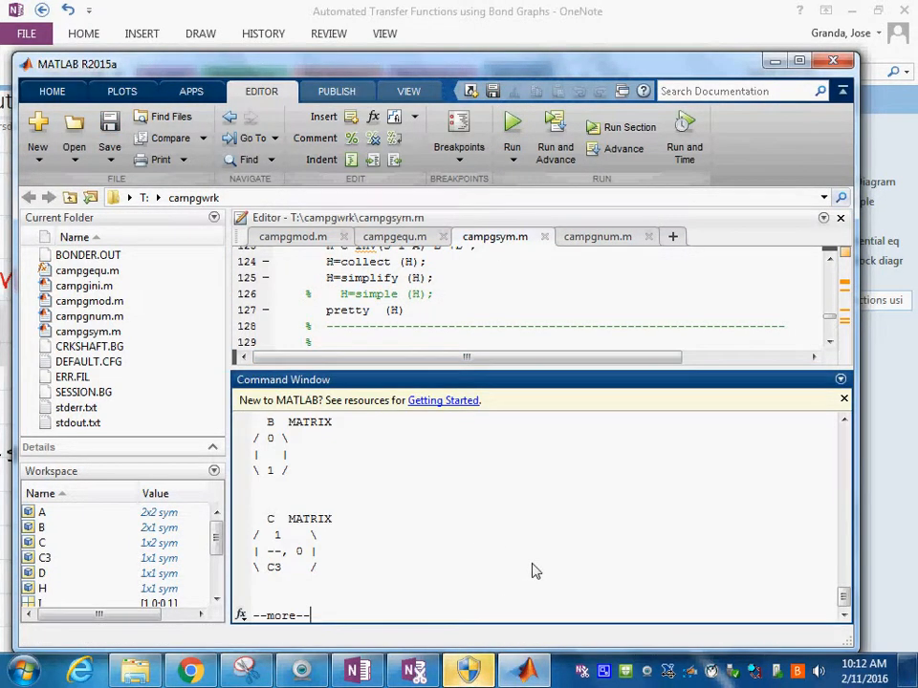
pyautogui.press('space')
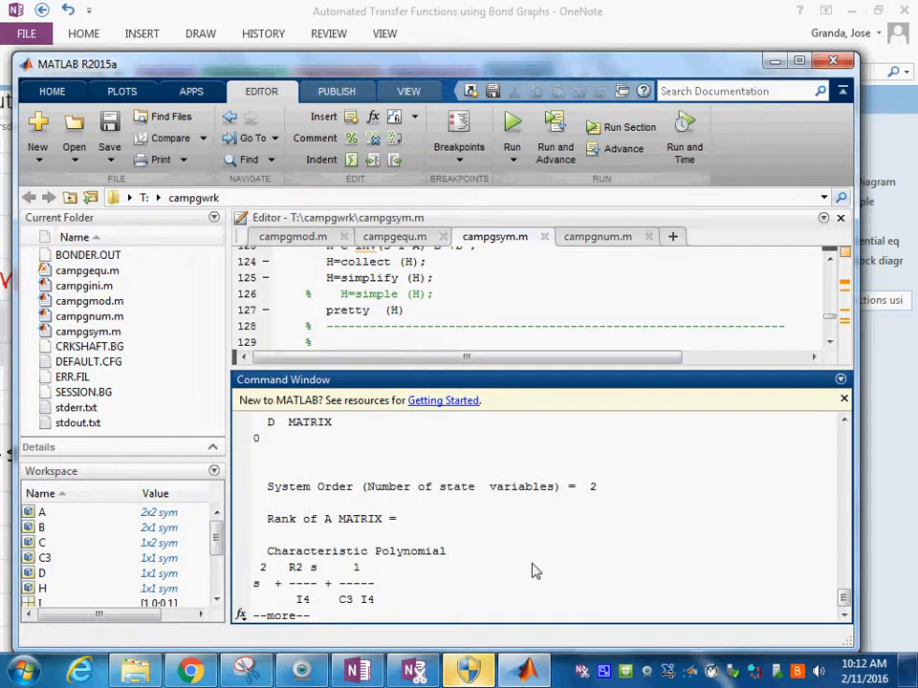
pyautogui.press('space')
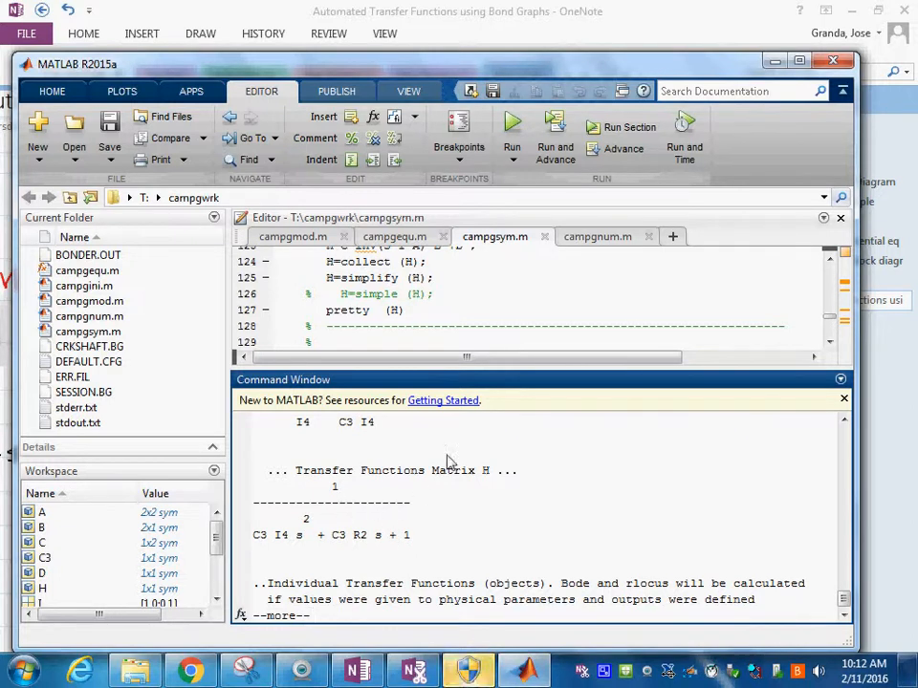
# Uncomment the R2, C3 and I4 parameter lines 21–22 of campgsym.m
pyautogui.click(536, 317)
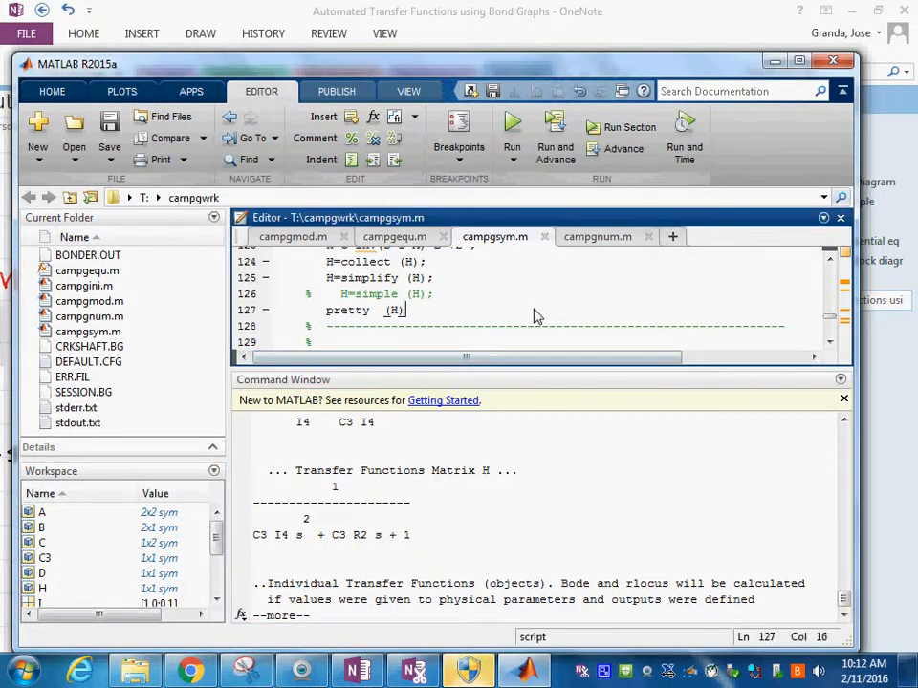
pyautogui.scroll(3, 536, 317)
pyautogui.scroll(3, 536, 318)
pyautogui.scroll(3, 536, 317)
pyautogui.scroll(4, 536, 317)
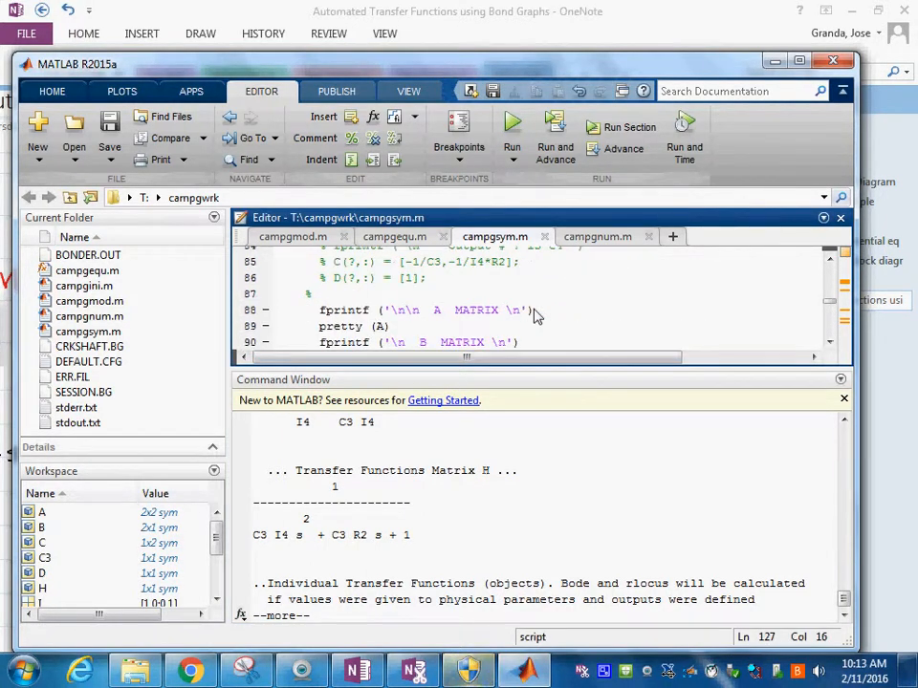
pyautogui.scroll(2, 536, 318)
pyautogui.scroll(6, 535, 318)
pyautogui.scroll(5, 536, 317)
pyautogui.scroll(4, 535, 317)
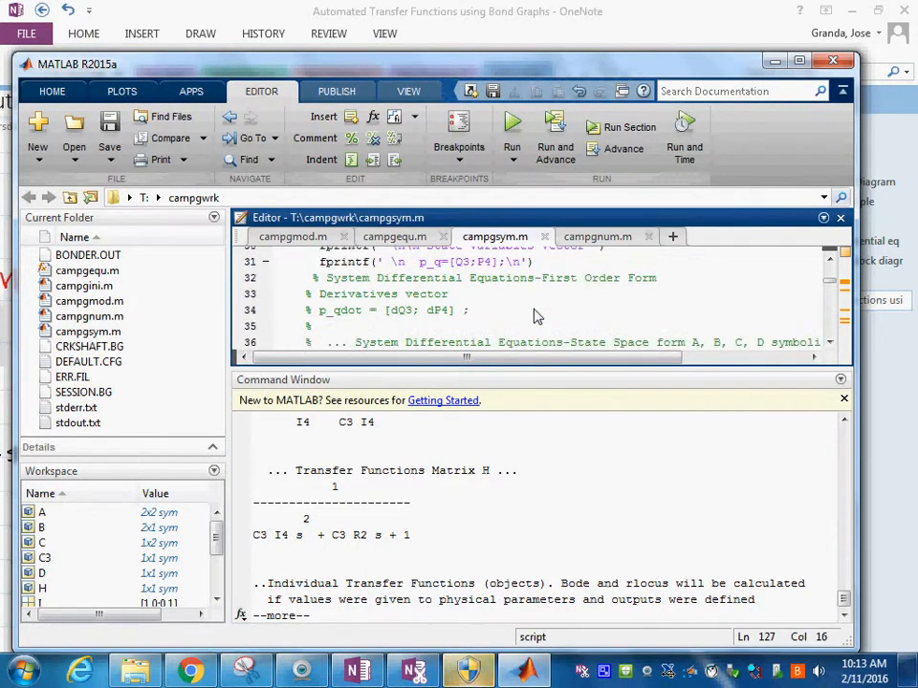
pyautogui.scroll(4, 535, 318)
pyautogui.scroll(3, 535, 318)
pyautogui.scroll(1, 535, 317)
pyautogui.scroll(2, 536, 317)
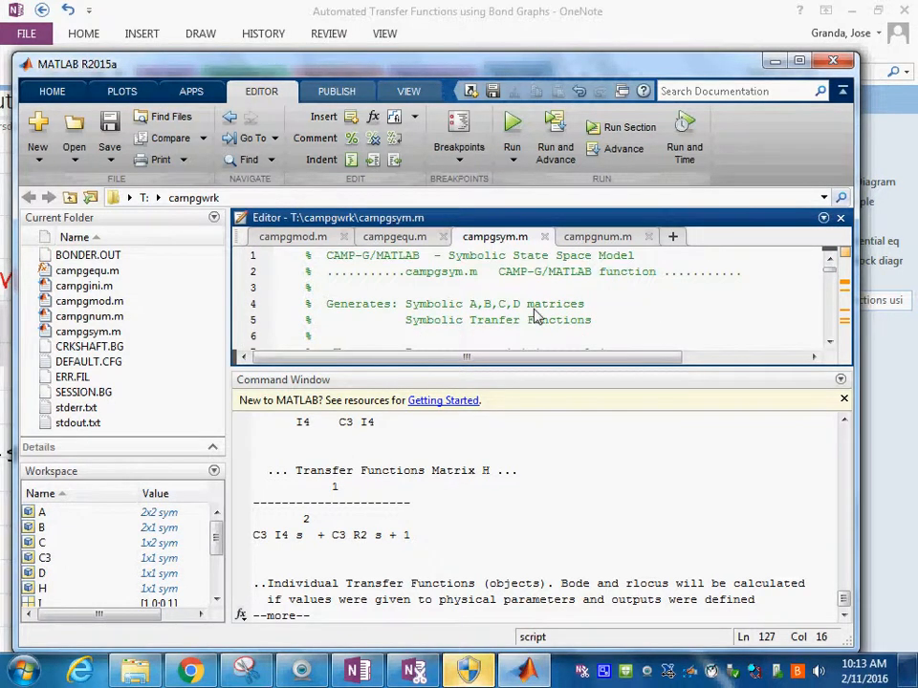
pyautogui.scroll(-1, 536, 317)
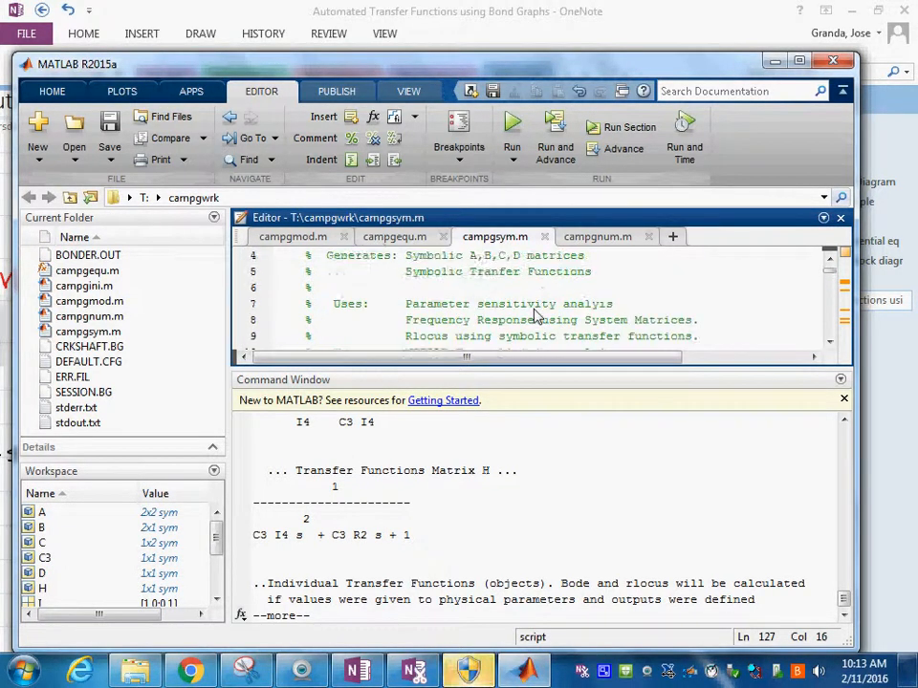
pyautogui.scroll(-3, 536, 317)
pyautogui.scroll(-1, 536, 317)
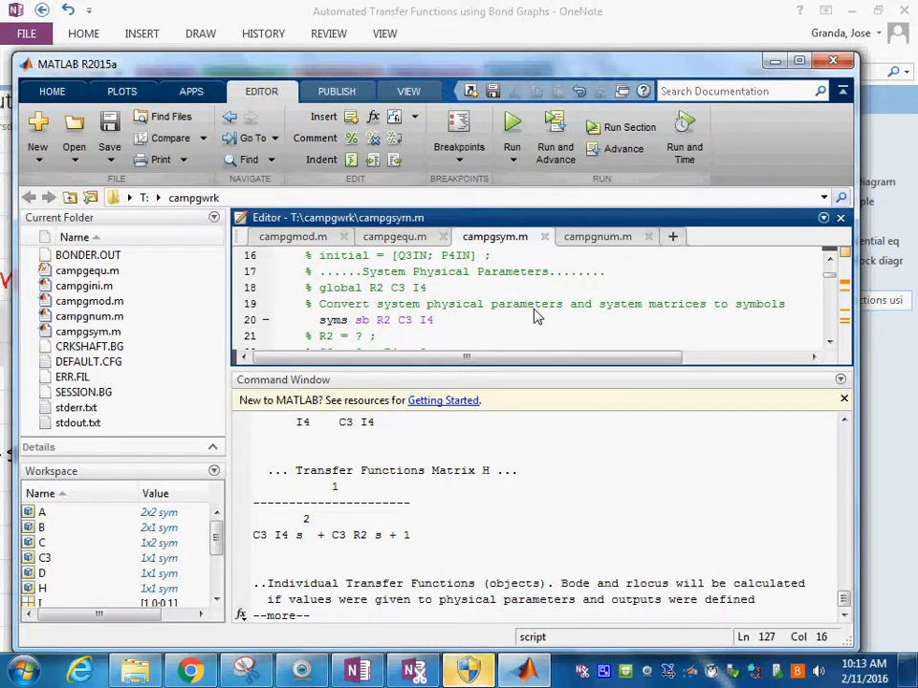
pyautogui.scroll(-1, 536, 318)
pyautogui.scroll(-1, 535, 317)
pyautogui.scroll(1, 535, 318)
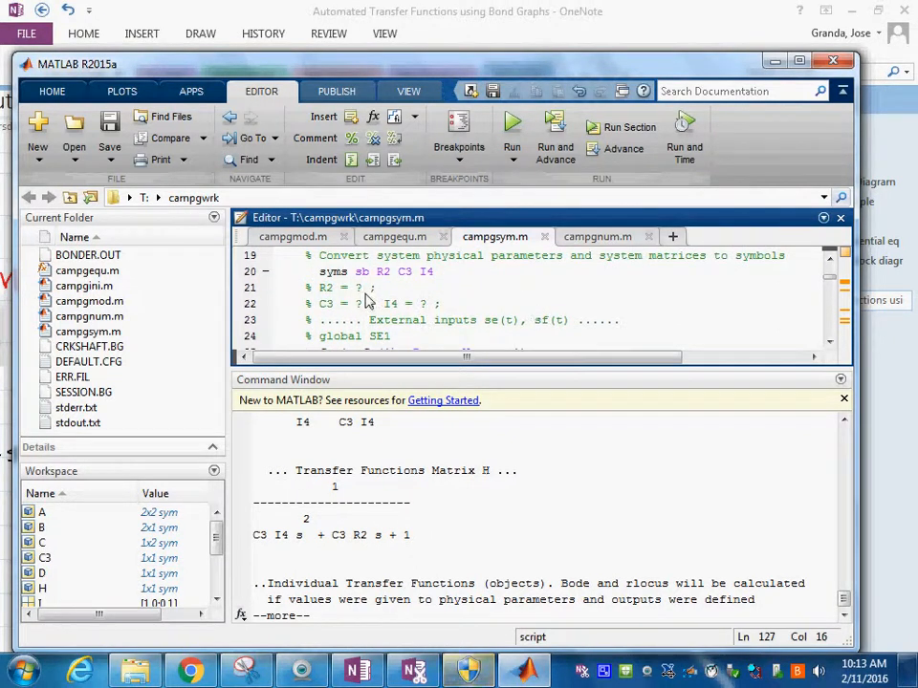
pyautogui.click(307, 287)
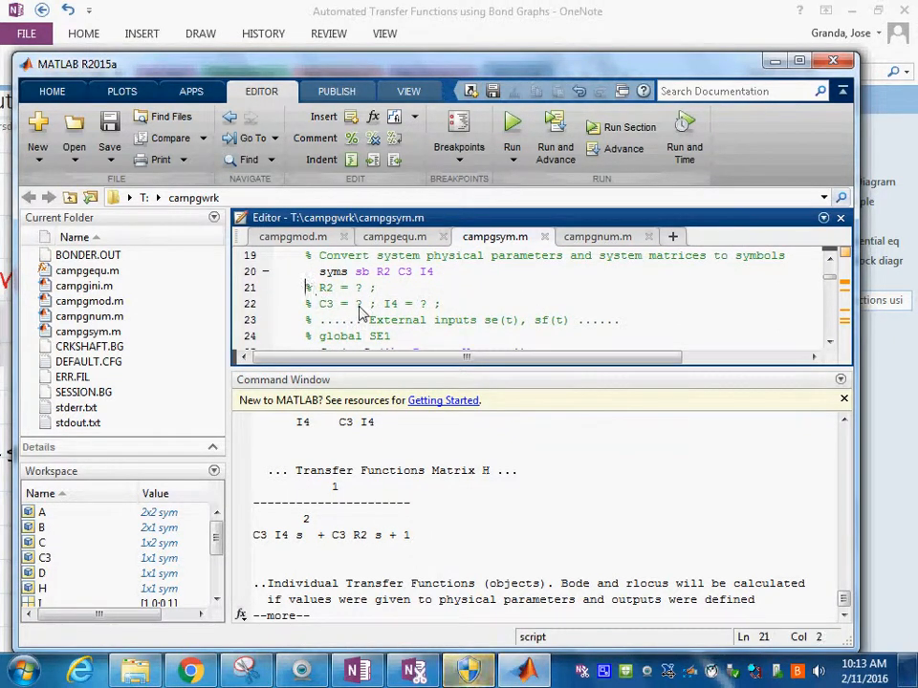
pyautogui.press('BackSpace')
pyautogui.press('Down')
pyautogui.press('Delete')
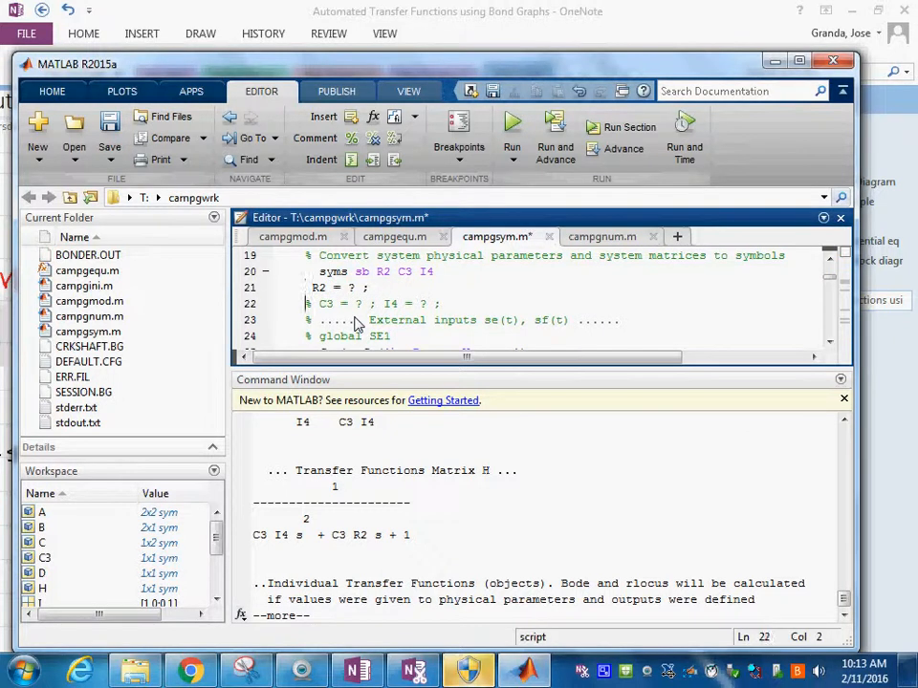
pyautogui.press('Right')
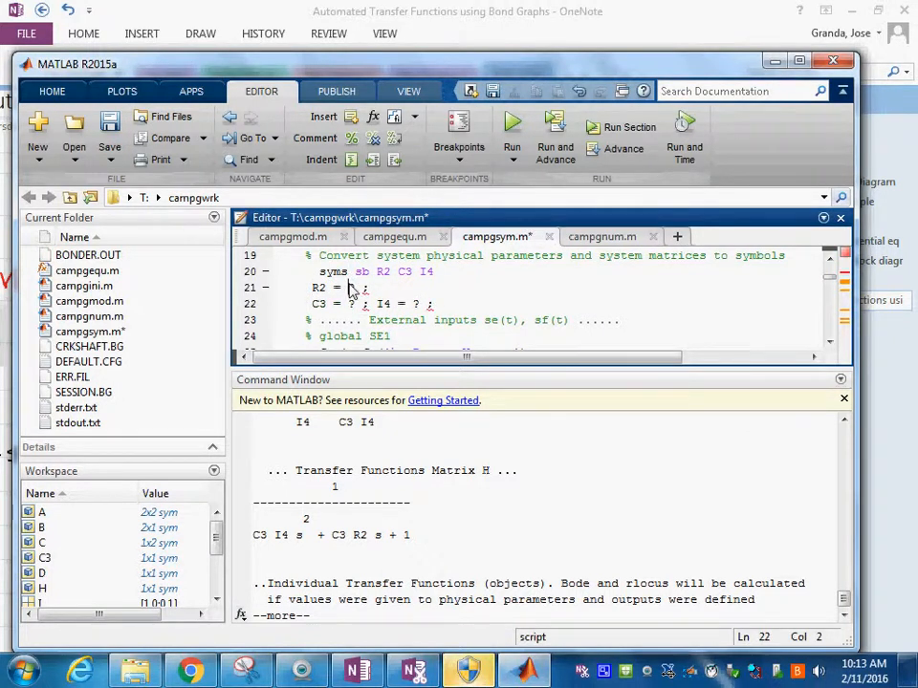
# Set R2 = .5, C3 = 1 and I4 = 1 in place of the ? placeholders and save
pyautogui.click(349, 288)
pyautogui.press('Delete')
pyautogui.write('1')
pyautogui.press('Down')
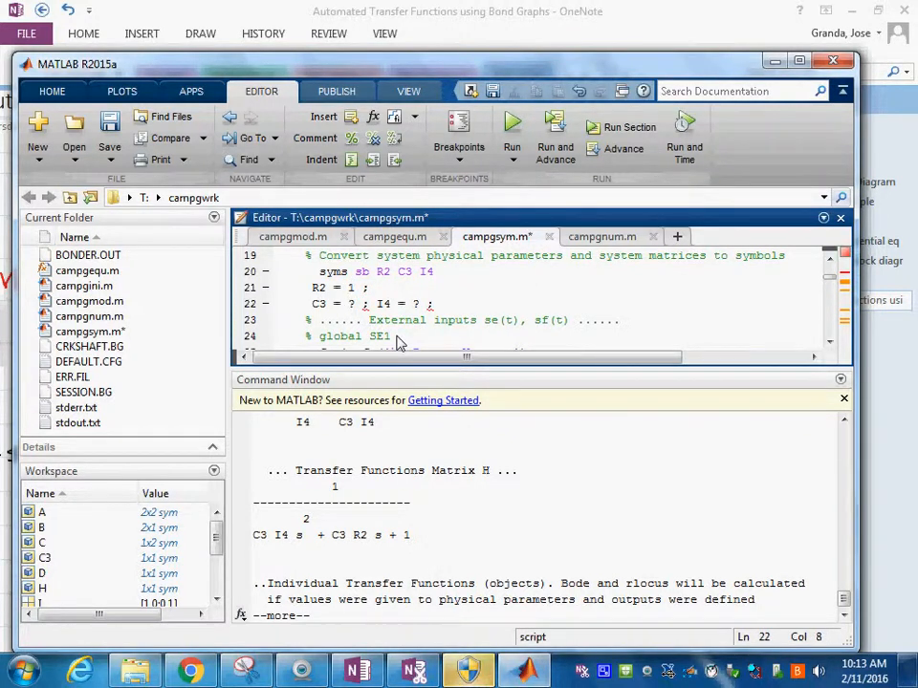
pyautogui.press('Delete')
pyautogui.write('1')
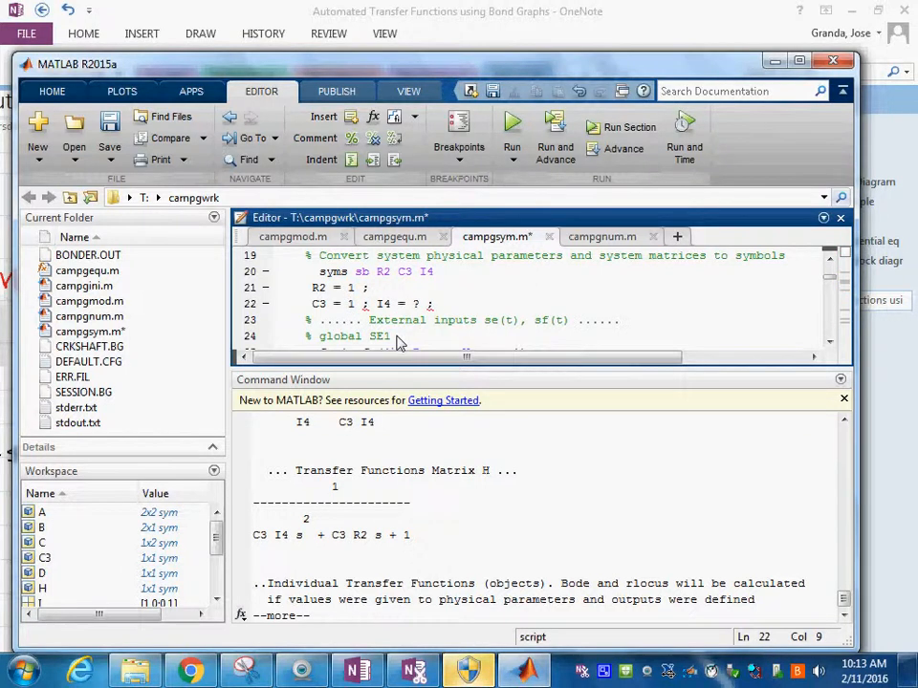
pyautogui.press('Right')
pyautogui.press('Right')
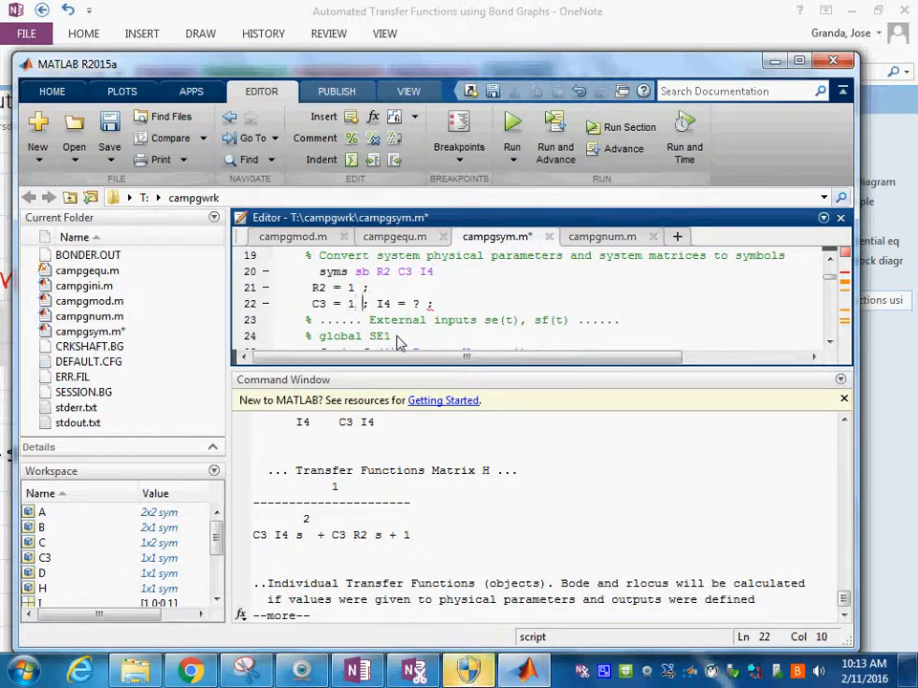
pyautogui.press('Right')
pyautogui.press('Right')
pyautogui.press('Up')
pyautogui.press('Left')
pyautogui.press('Left')
pyautogui.press('Left')
pyautogui.press('Left')
pyautogui.press('Left')
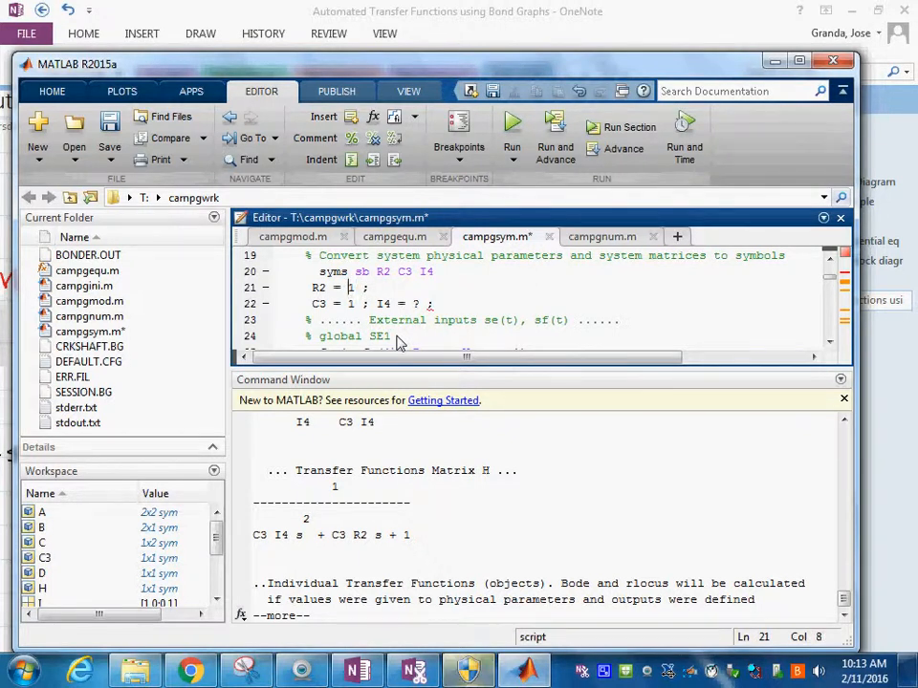
pyautogui.press('Delete')
pyautogui.write('.5')
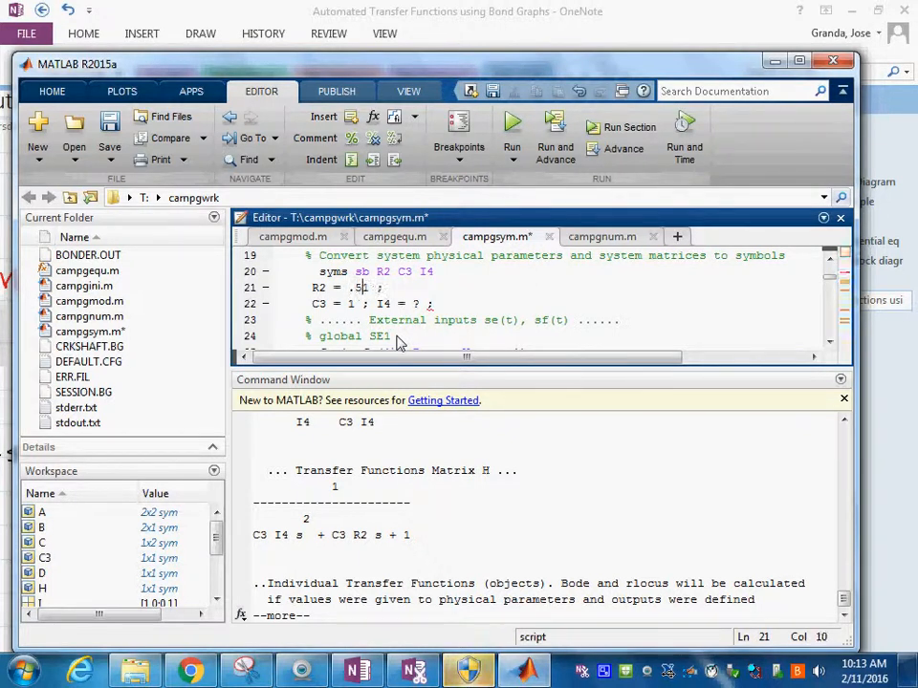
pyautogui.press('Down')
pyautogui.press('Right')
pyautogui.press('Right')
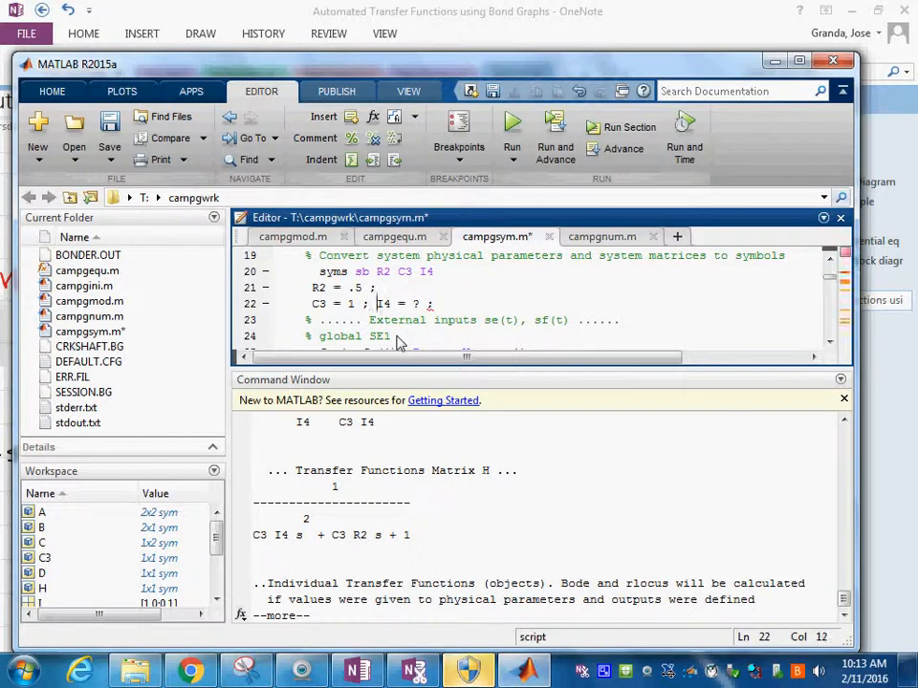
pyautogui.press('Right')
pyautogui.press('Right')
pyautogui.press('Right')
pyautogui.press('Right')
pyautogui.press('Right')
pyautogui.press('Delete')
pyautogui.write('1')
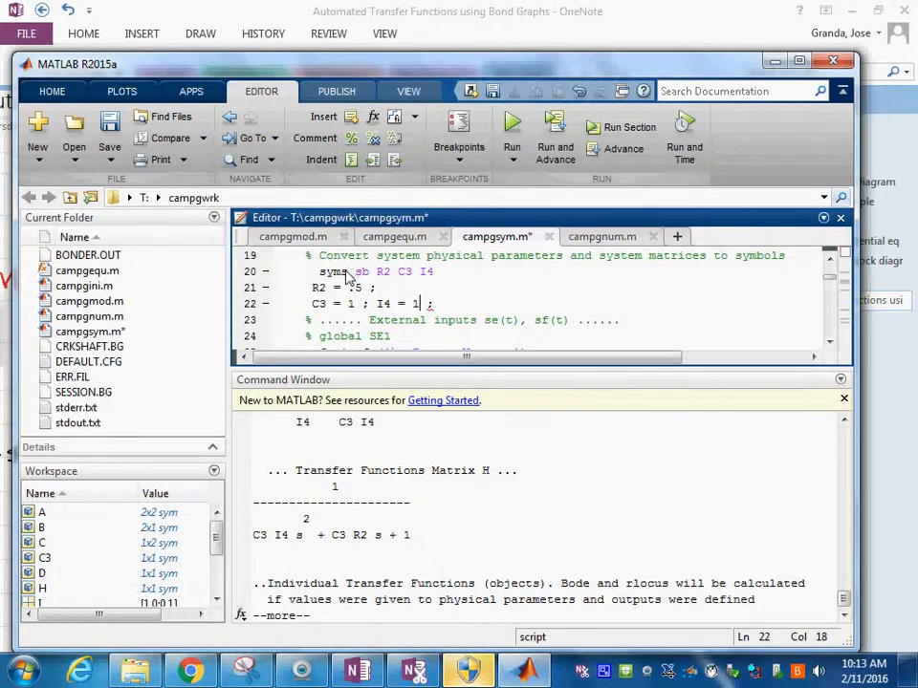
pyautogui.hotkey('ctrl', 's')
pyautogui.click(572, 426)
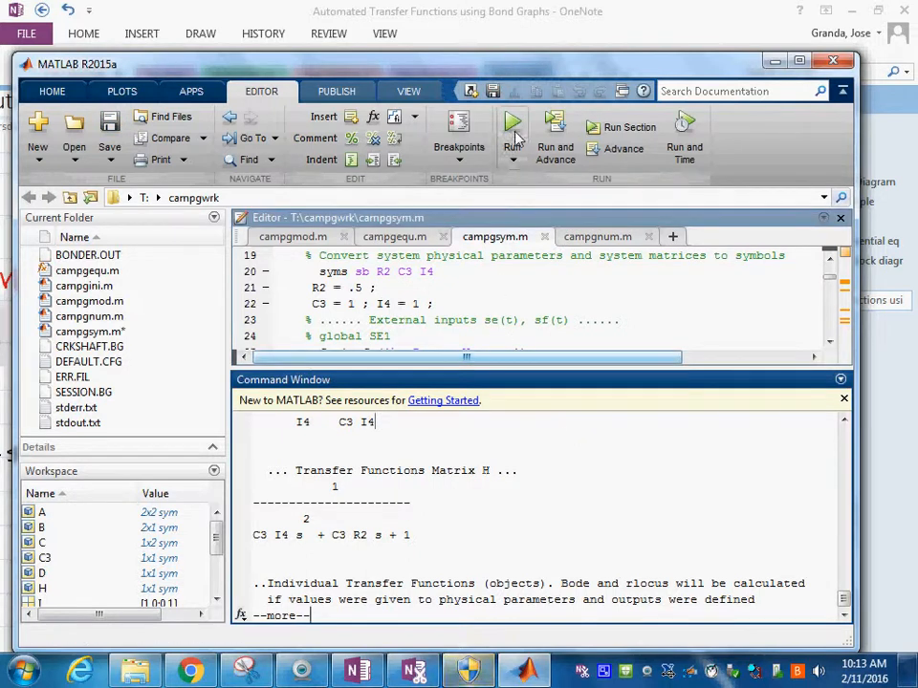
# Run campgsym and page through to H = 2/(2s^2 + s + 2) and the impulse response figure
pyautogui.click(497, 218)
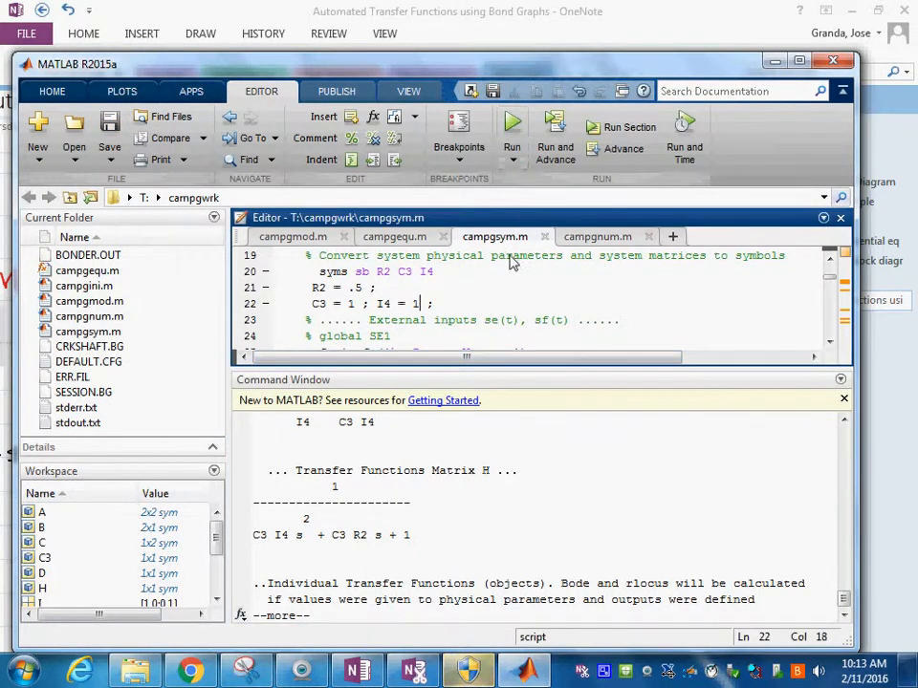
pyautogui.click(457, 541)
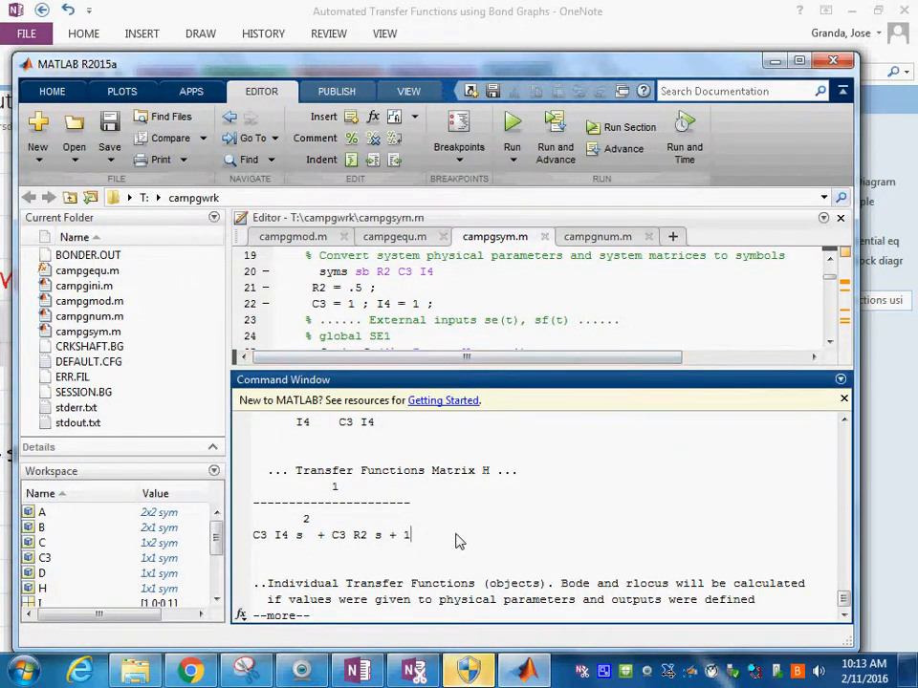
pyautogui.press('space')
pyautogui.press('space')
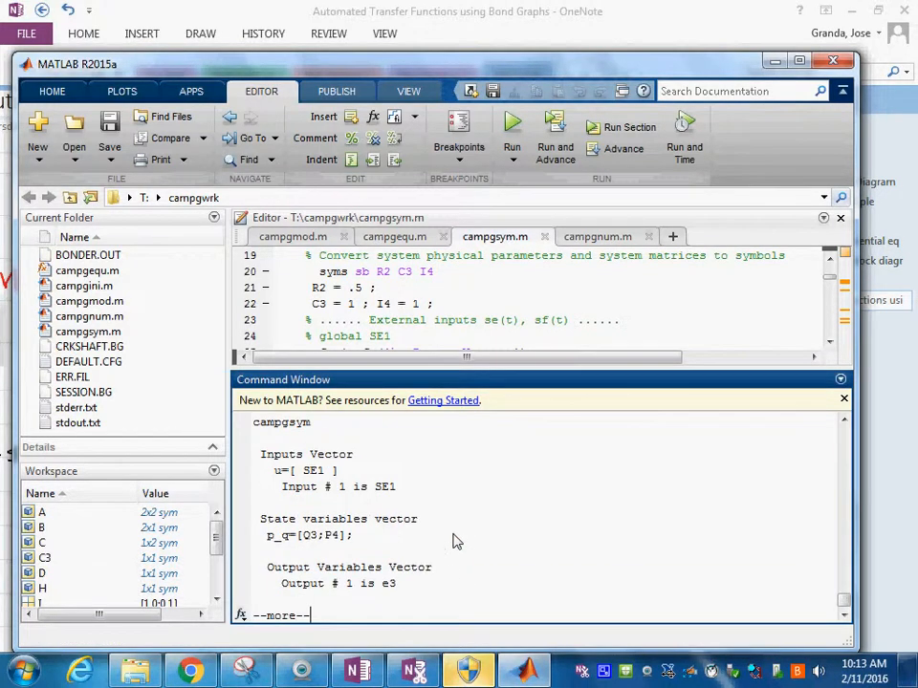
pyautogui.press('space')
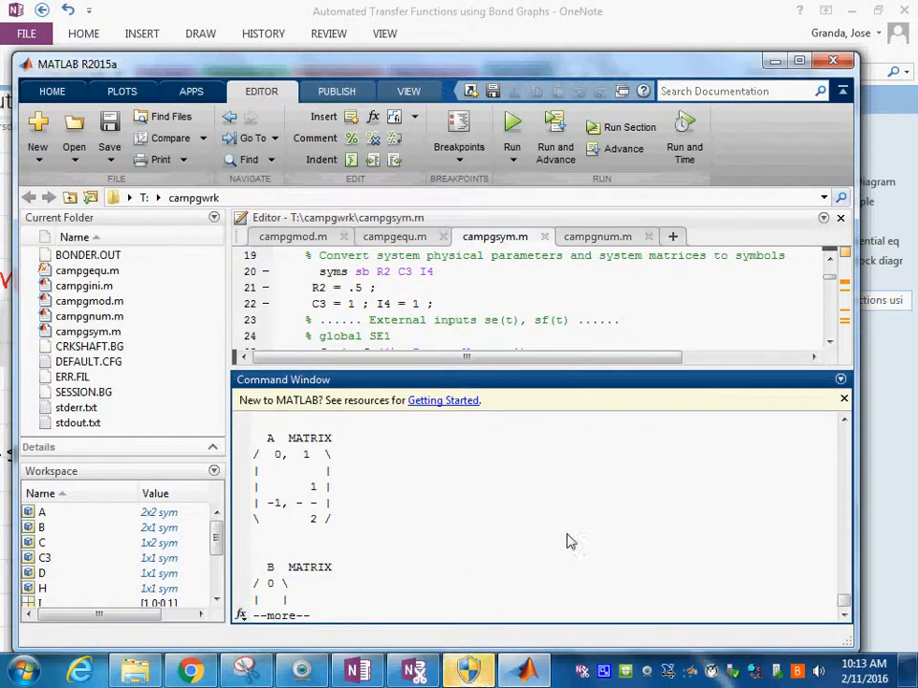
pyautogui.press('space')
pyautogui.press('space')
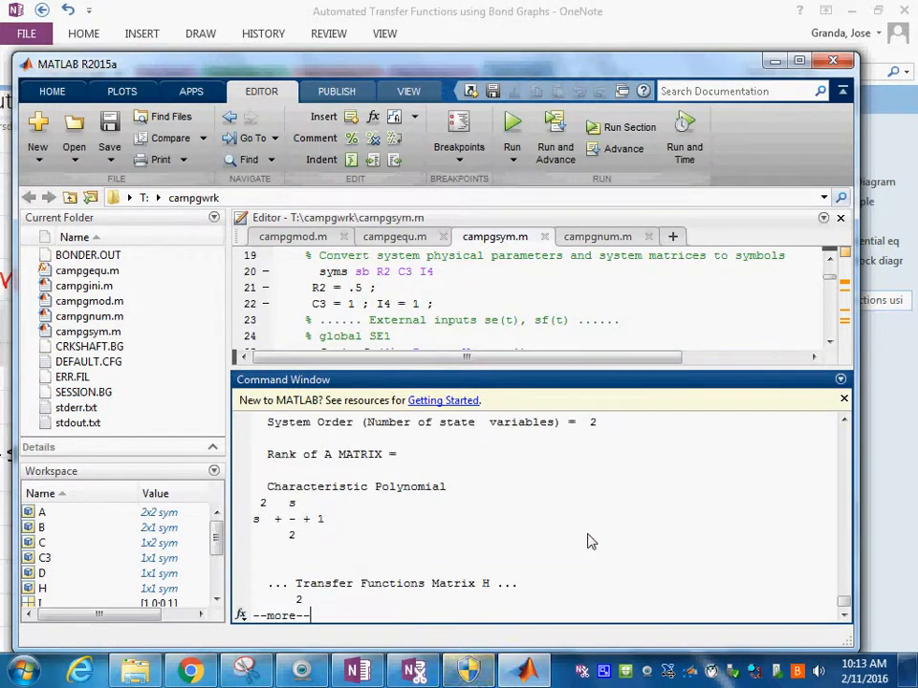
pyautogui.press('space')
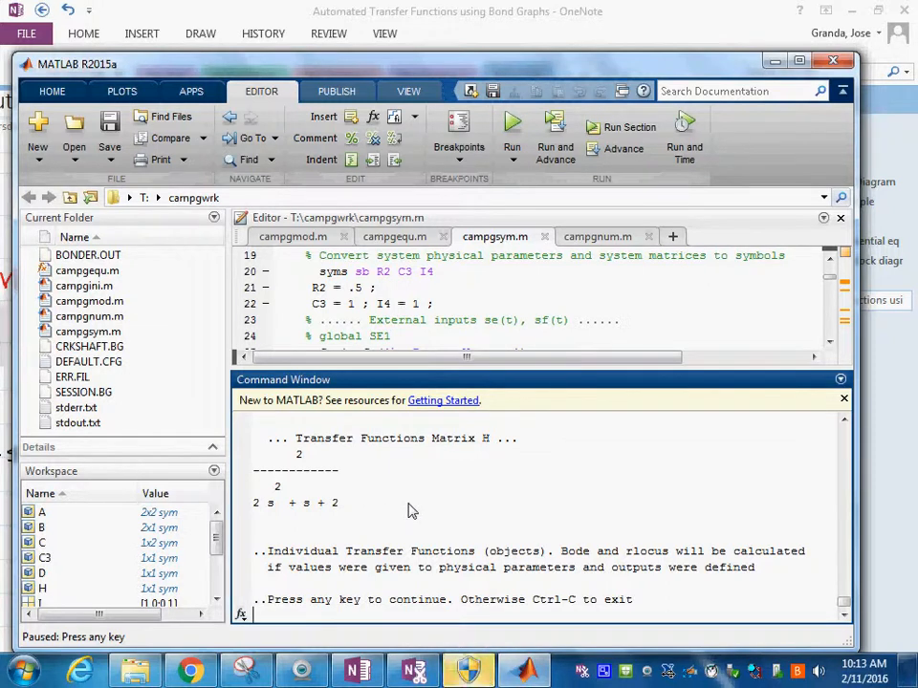
pyautogui.press('Return')
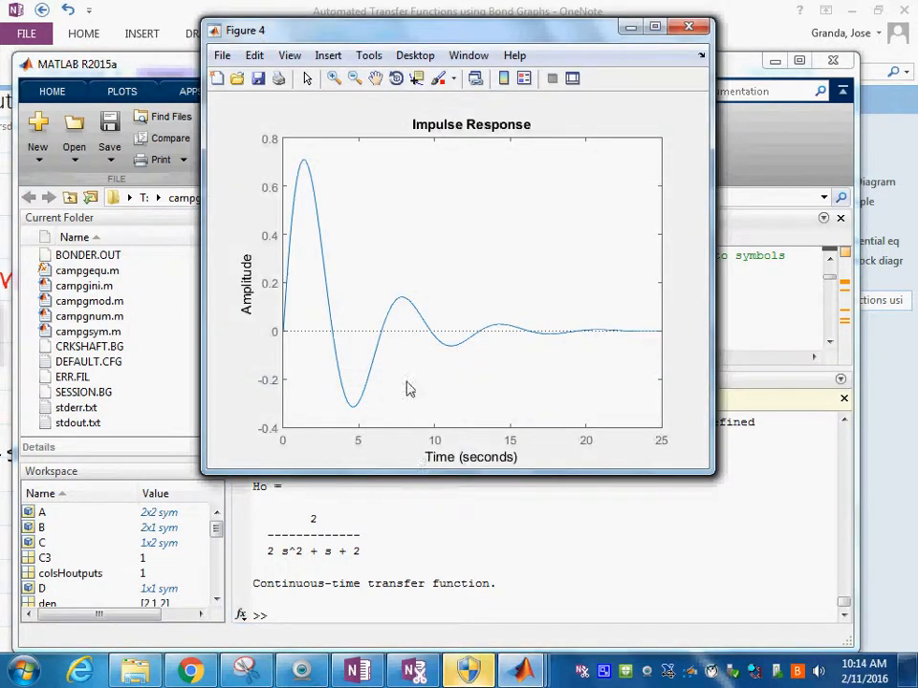
# Move the impulse and step response figures apart so both plots show side by side
pyautogui.moveTo(511, 36); pyautogui.dragTo(743, 59)
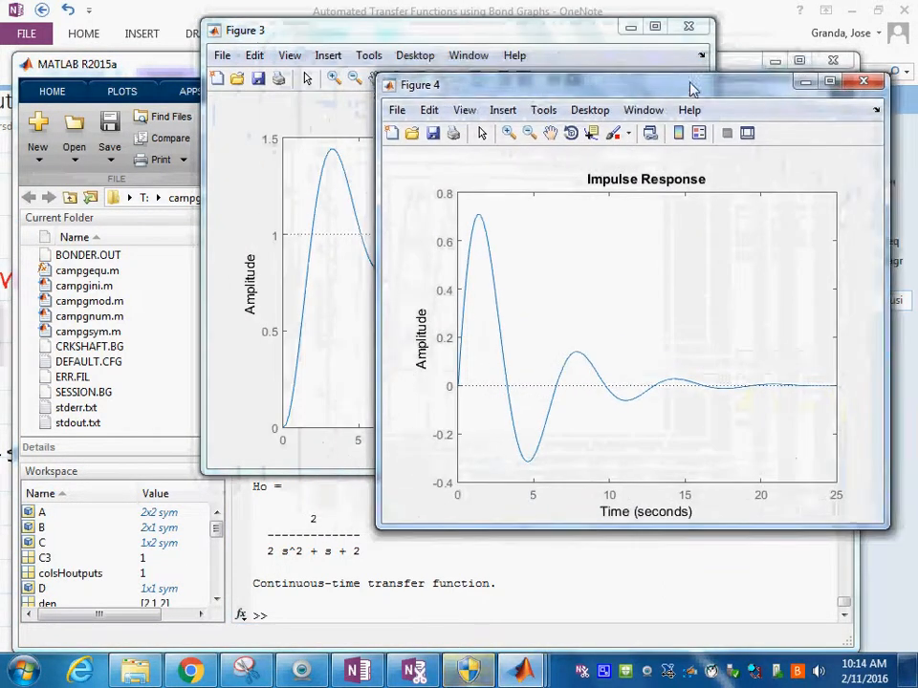
pyautogui.moveTo(411, 36); pyautogui.dragTo(183, 70)
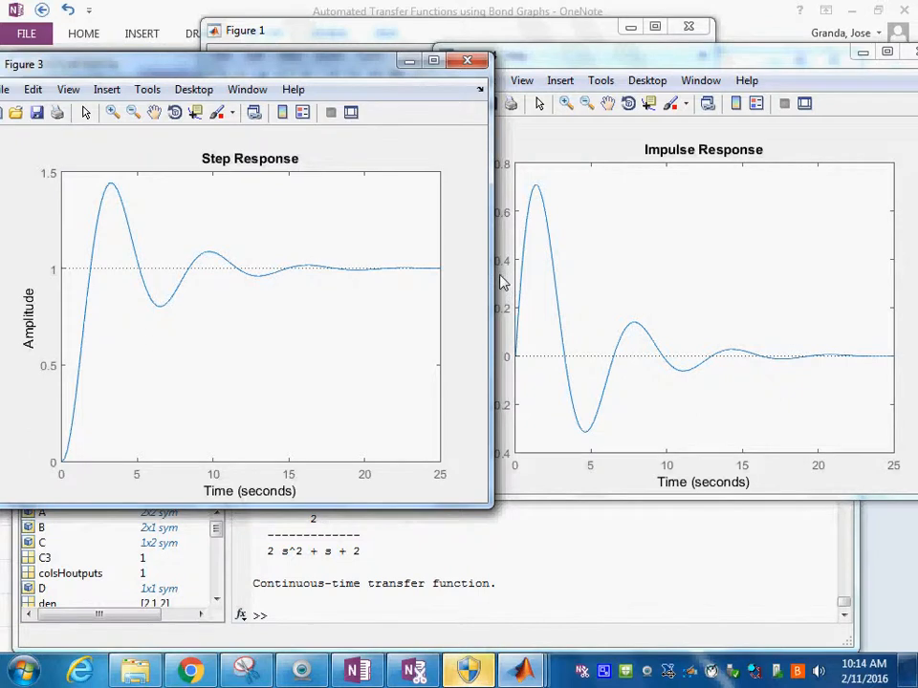